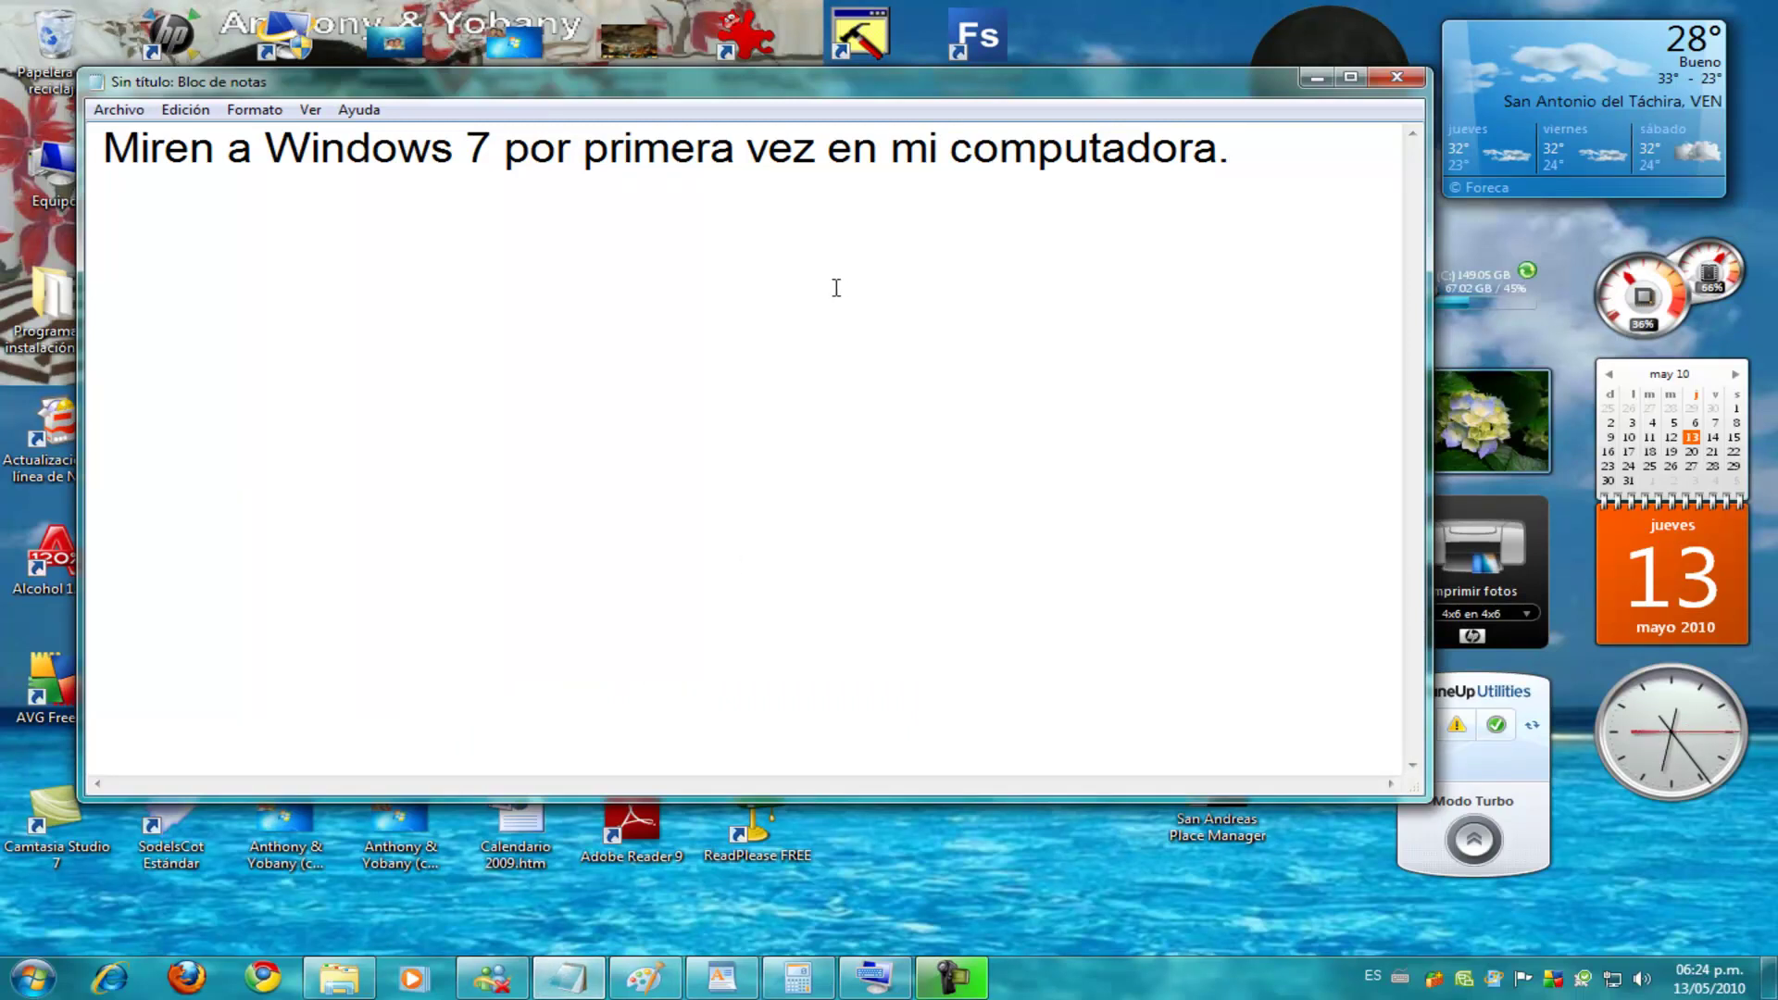
# Minimize and restore the Notepad window, and reorder its taskbar entry to the end of the running programs
pyautogui.click(1317, 77)
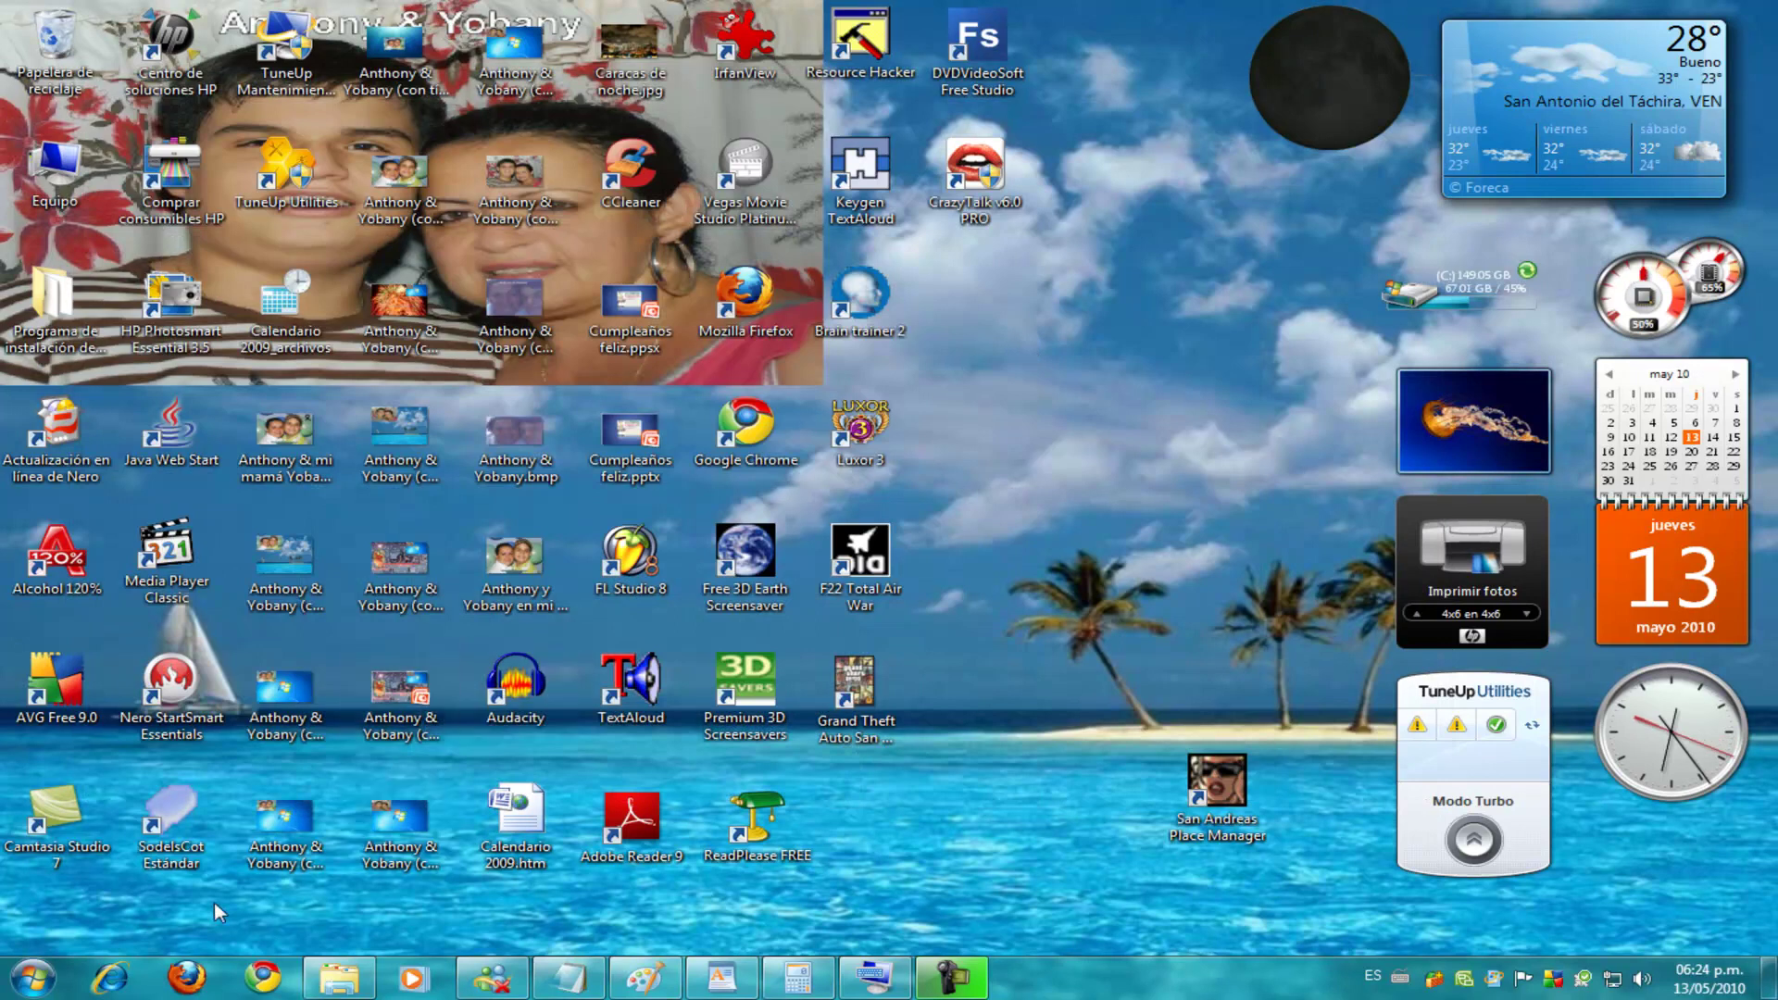
pyautogui.click(569, 977)
pyautogui.moveTo(570, 977); pyautogui.dragTo(982, 995)
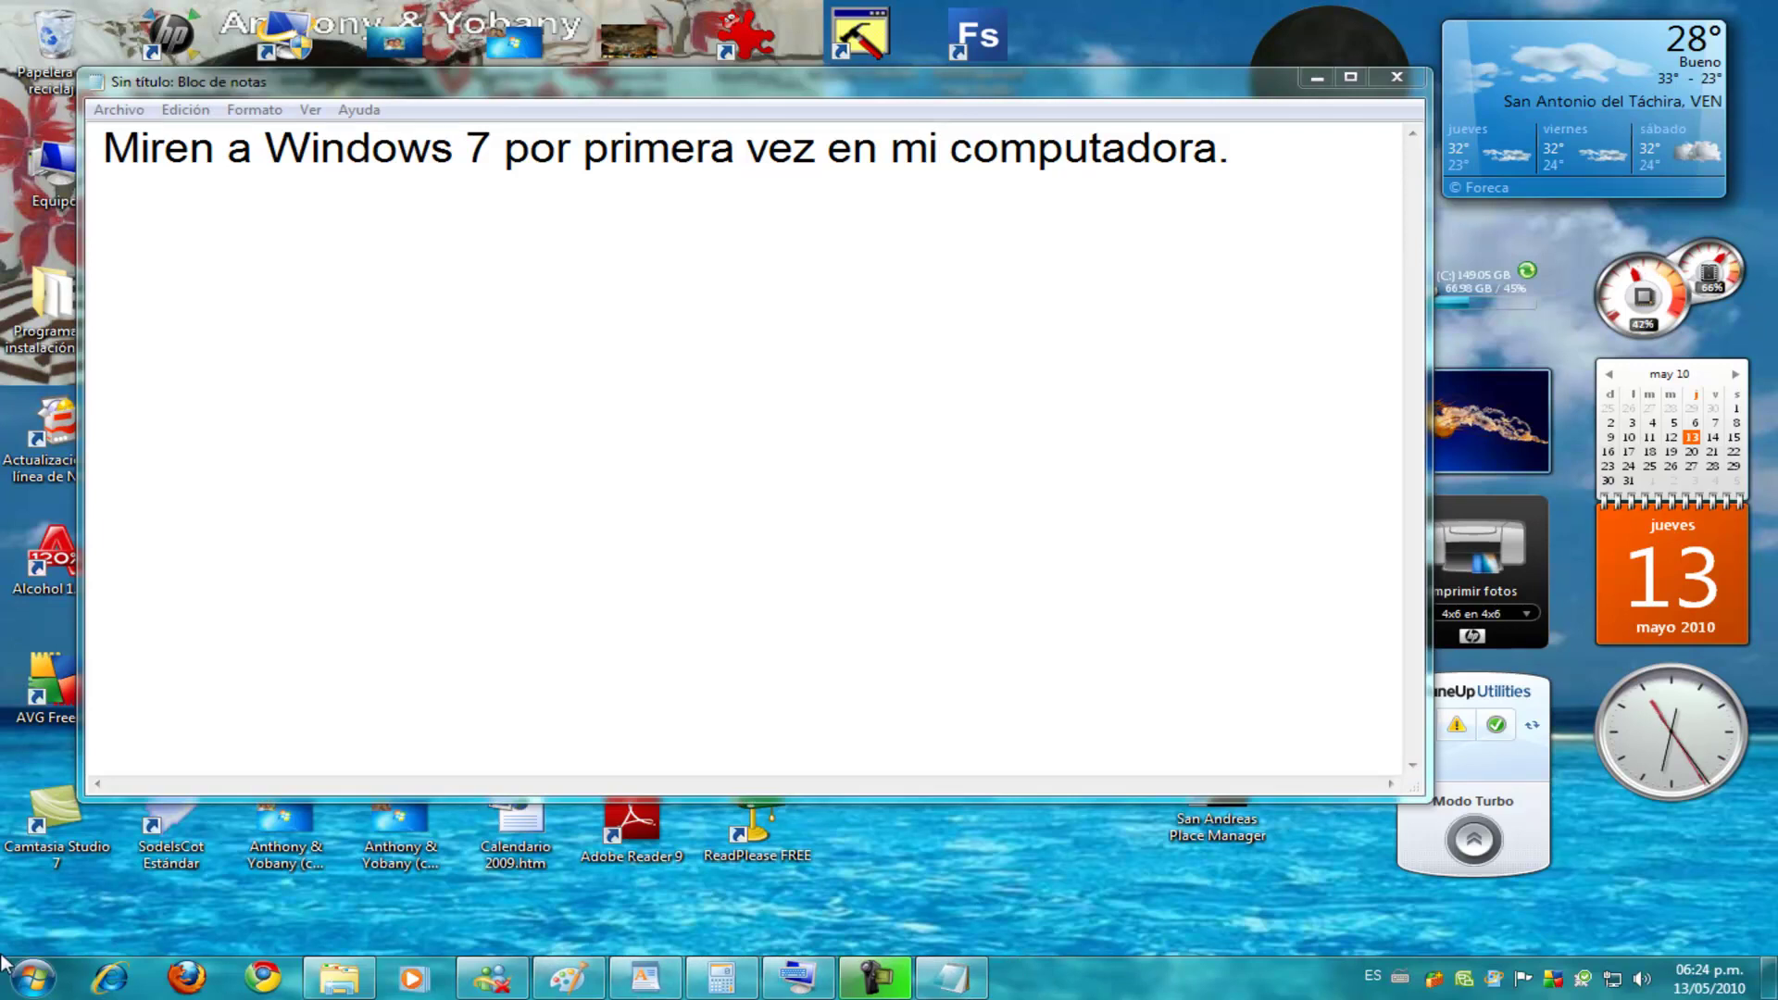
# Pin Windows Media Center from the Start menu to the taskbar and unpin it again
pyautogui.click(32, 977)
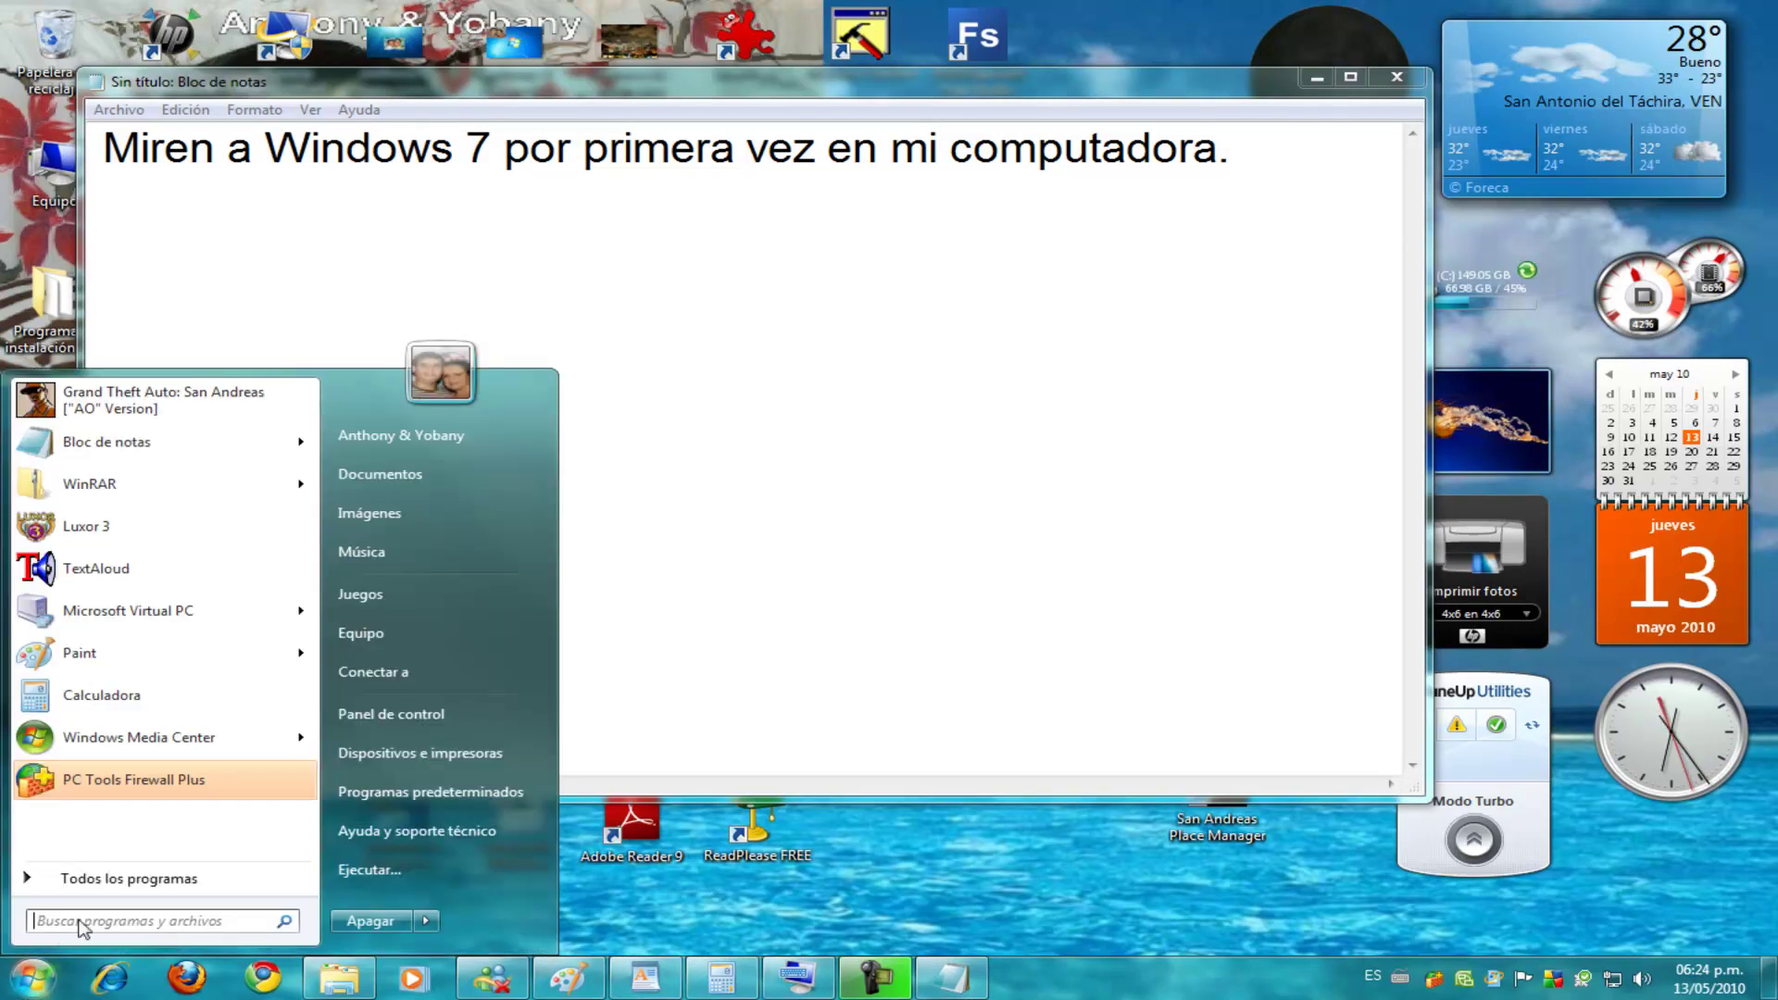
pyautogui.moveTo(62, 743)
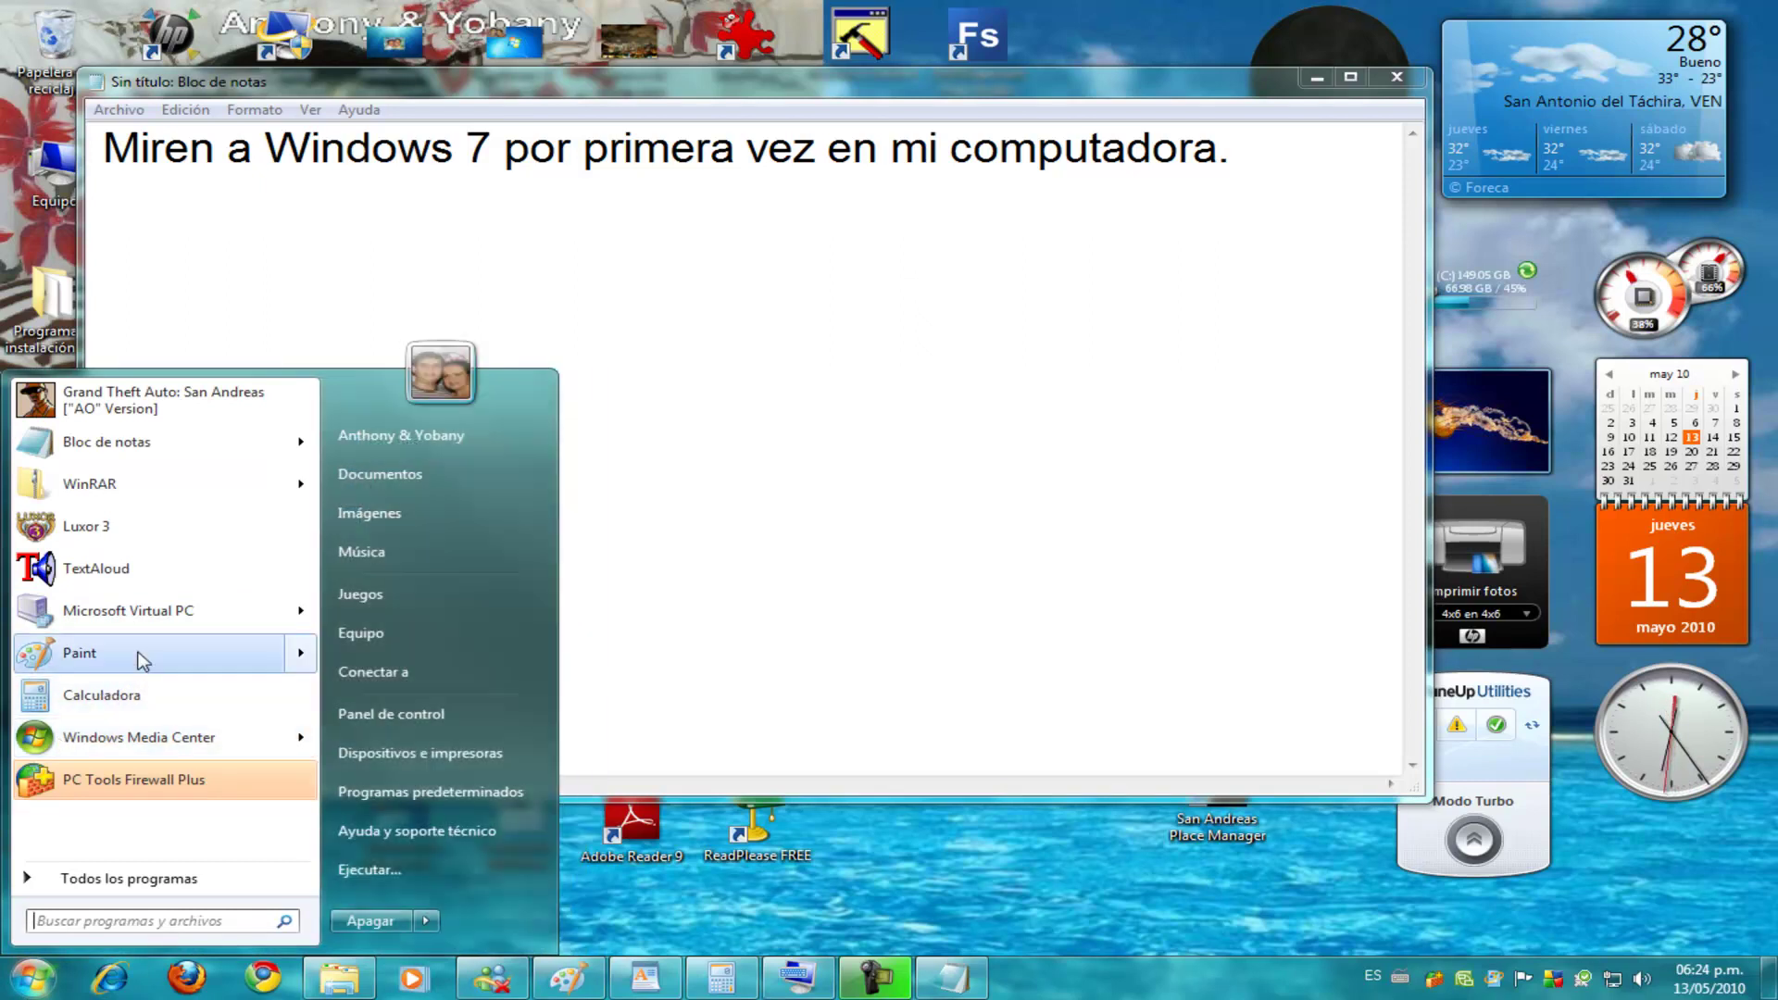
pyautogui.rightClick(113, 741)
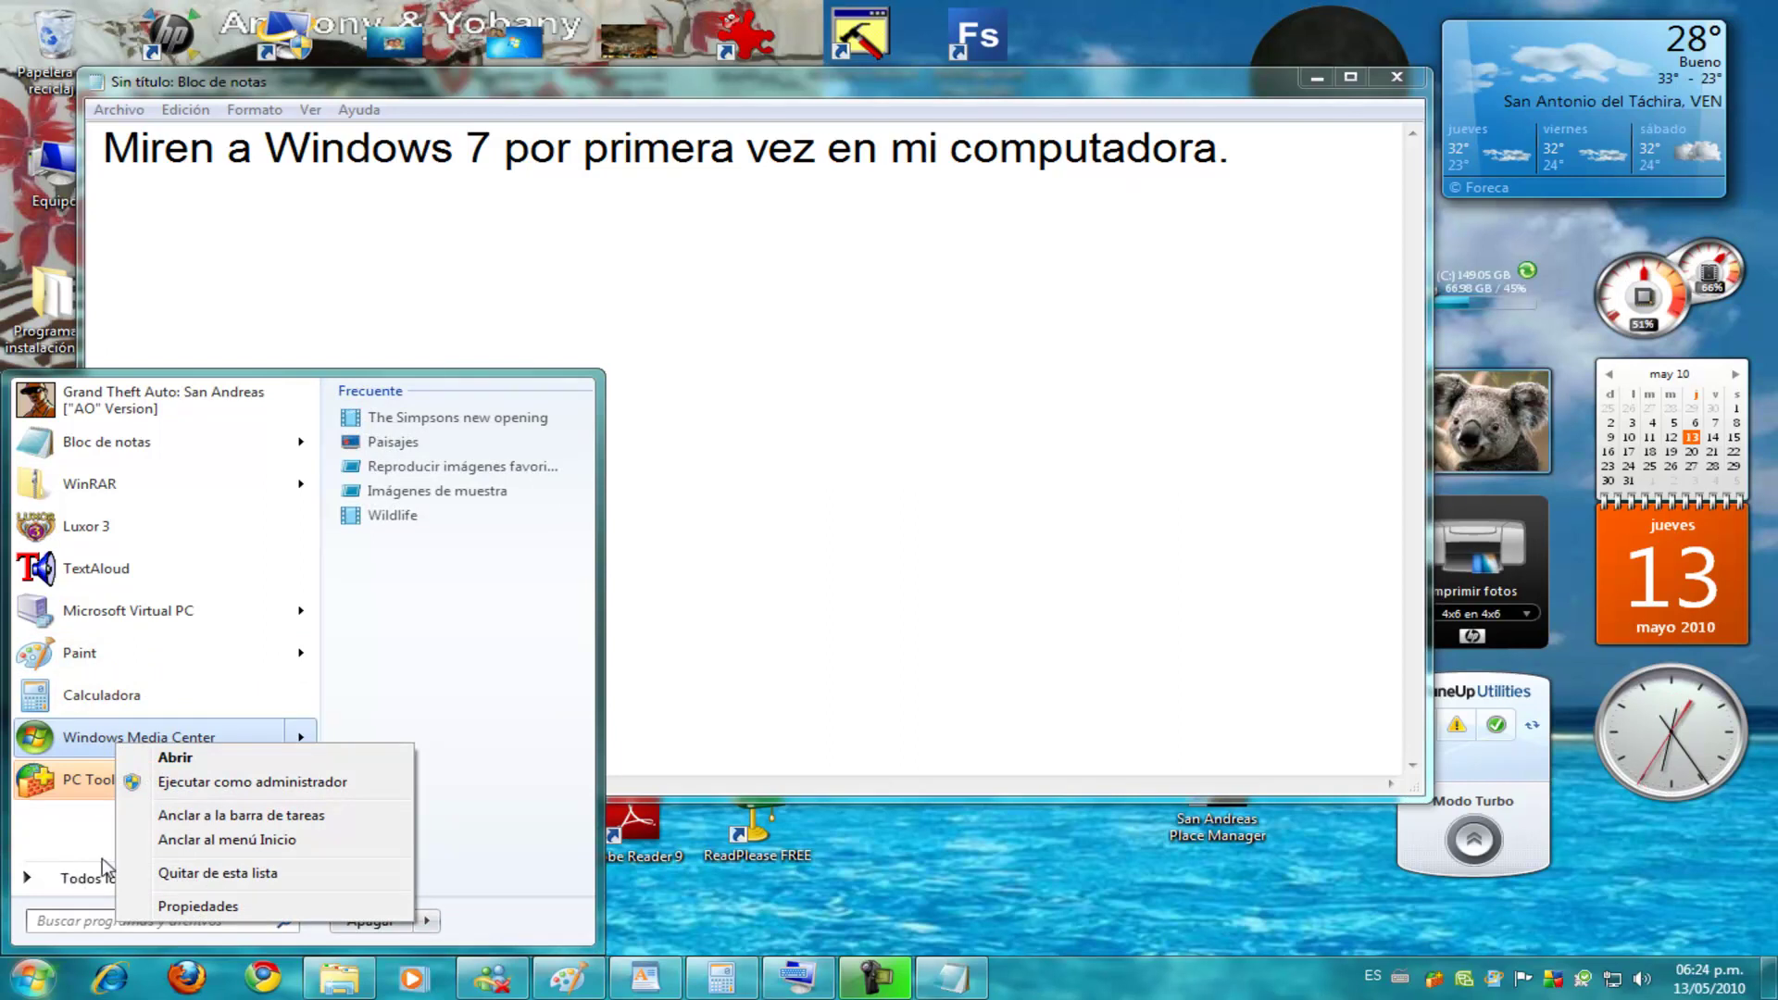
pyautogui.press('Escape')
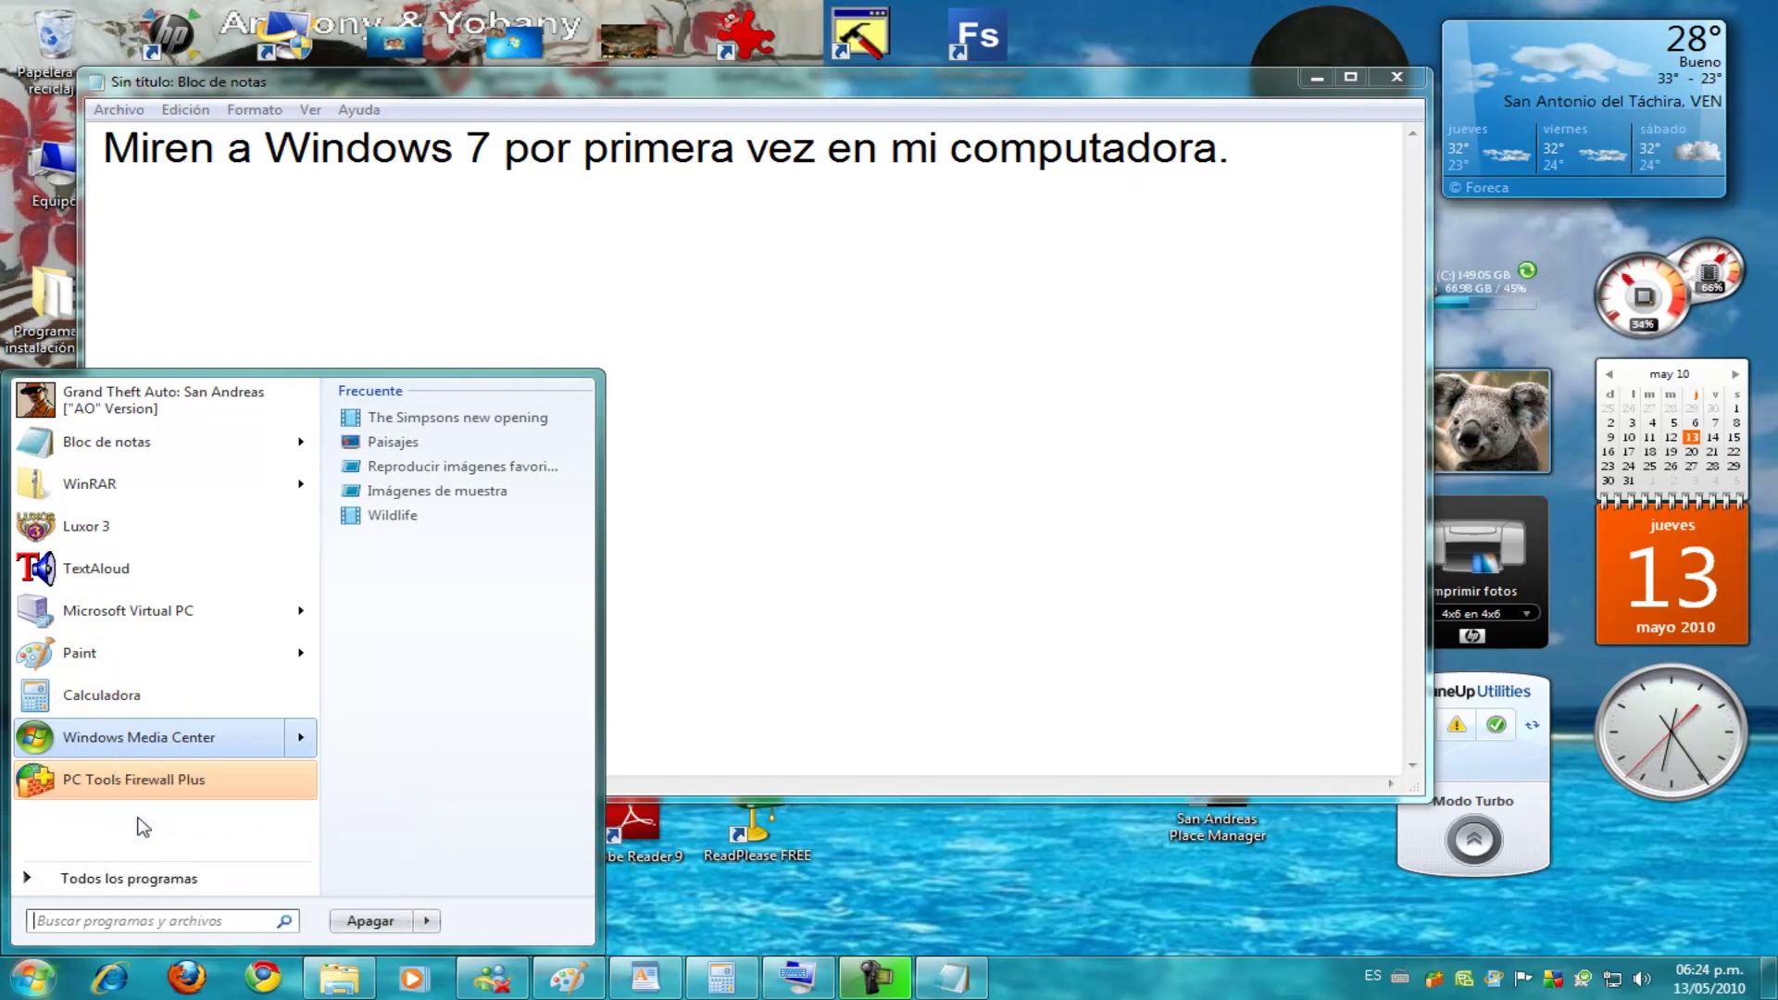
pyautogui.click(932, 897)
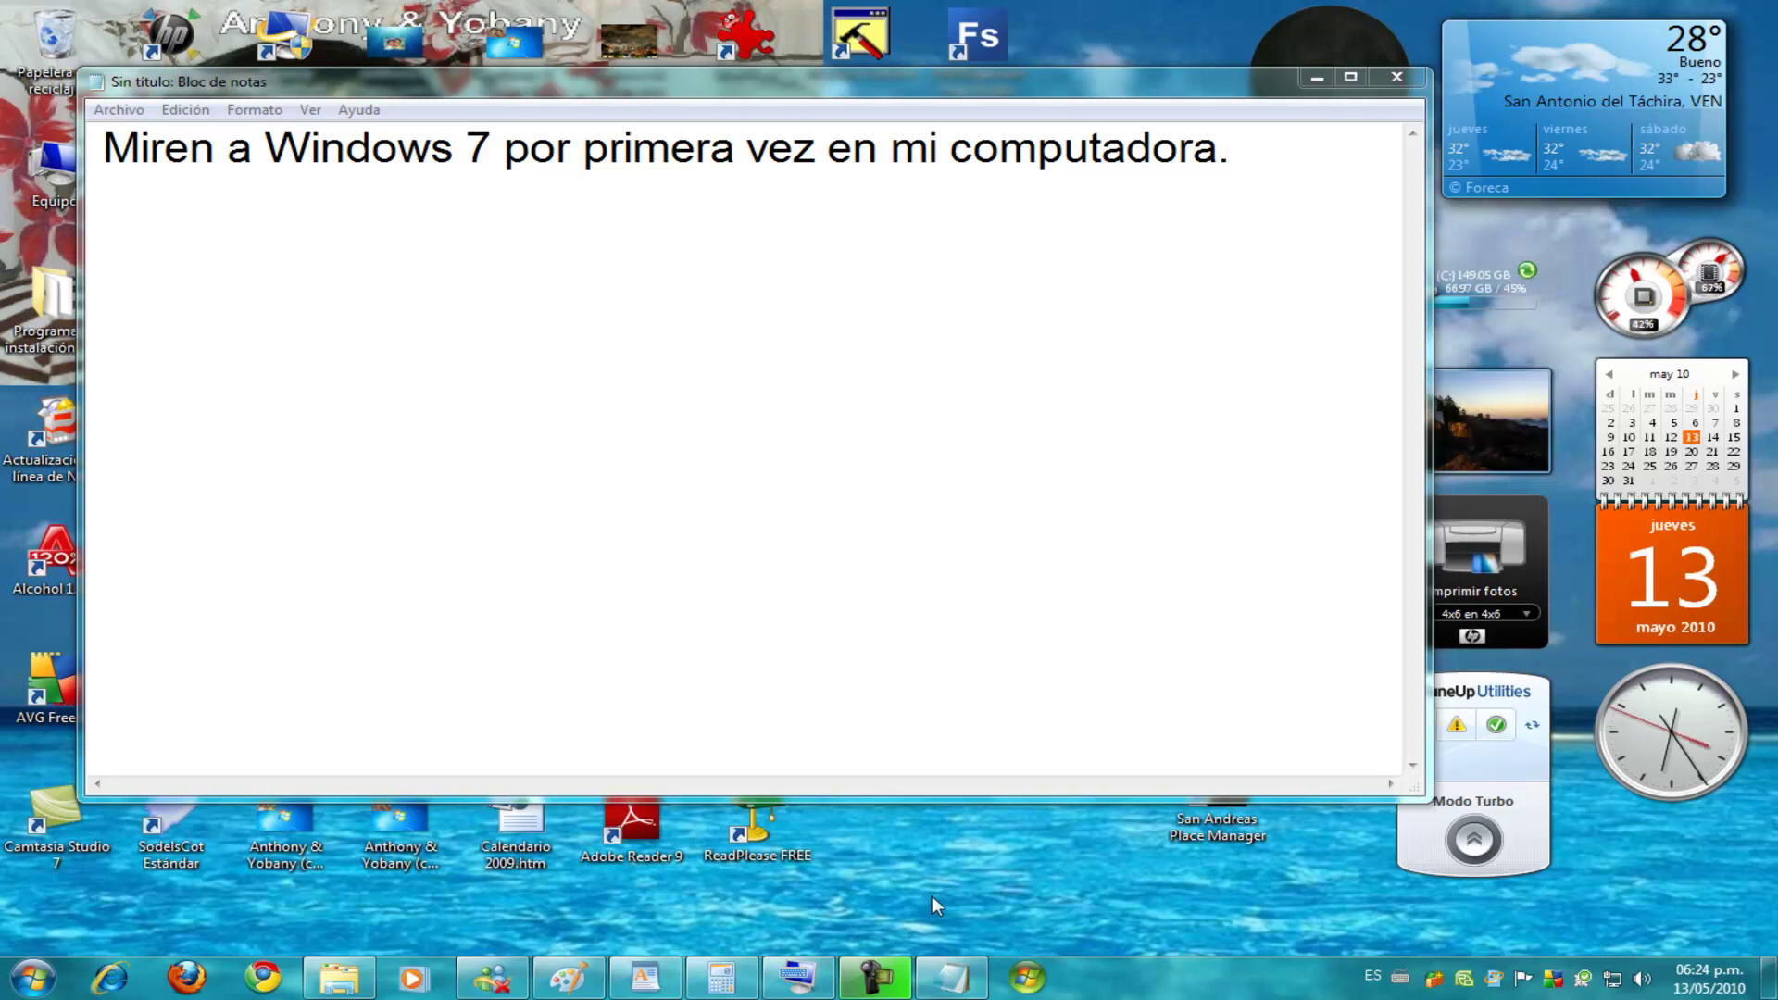
pyautogui.rightClick(1024, 992)
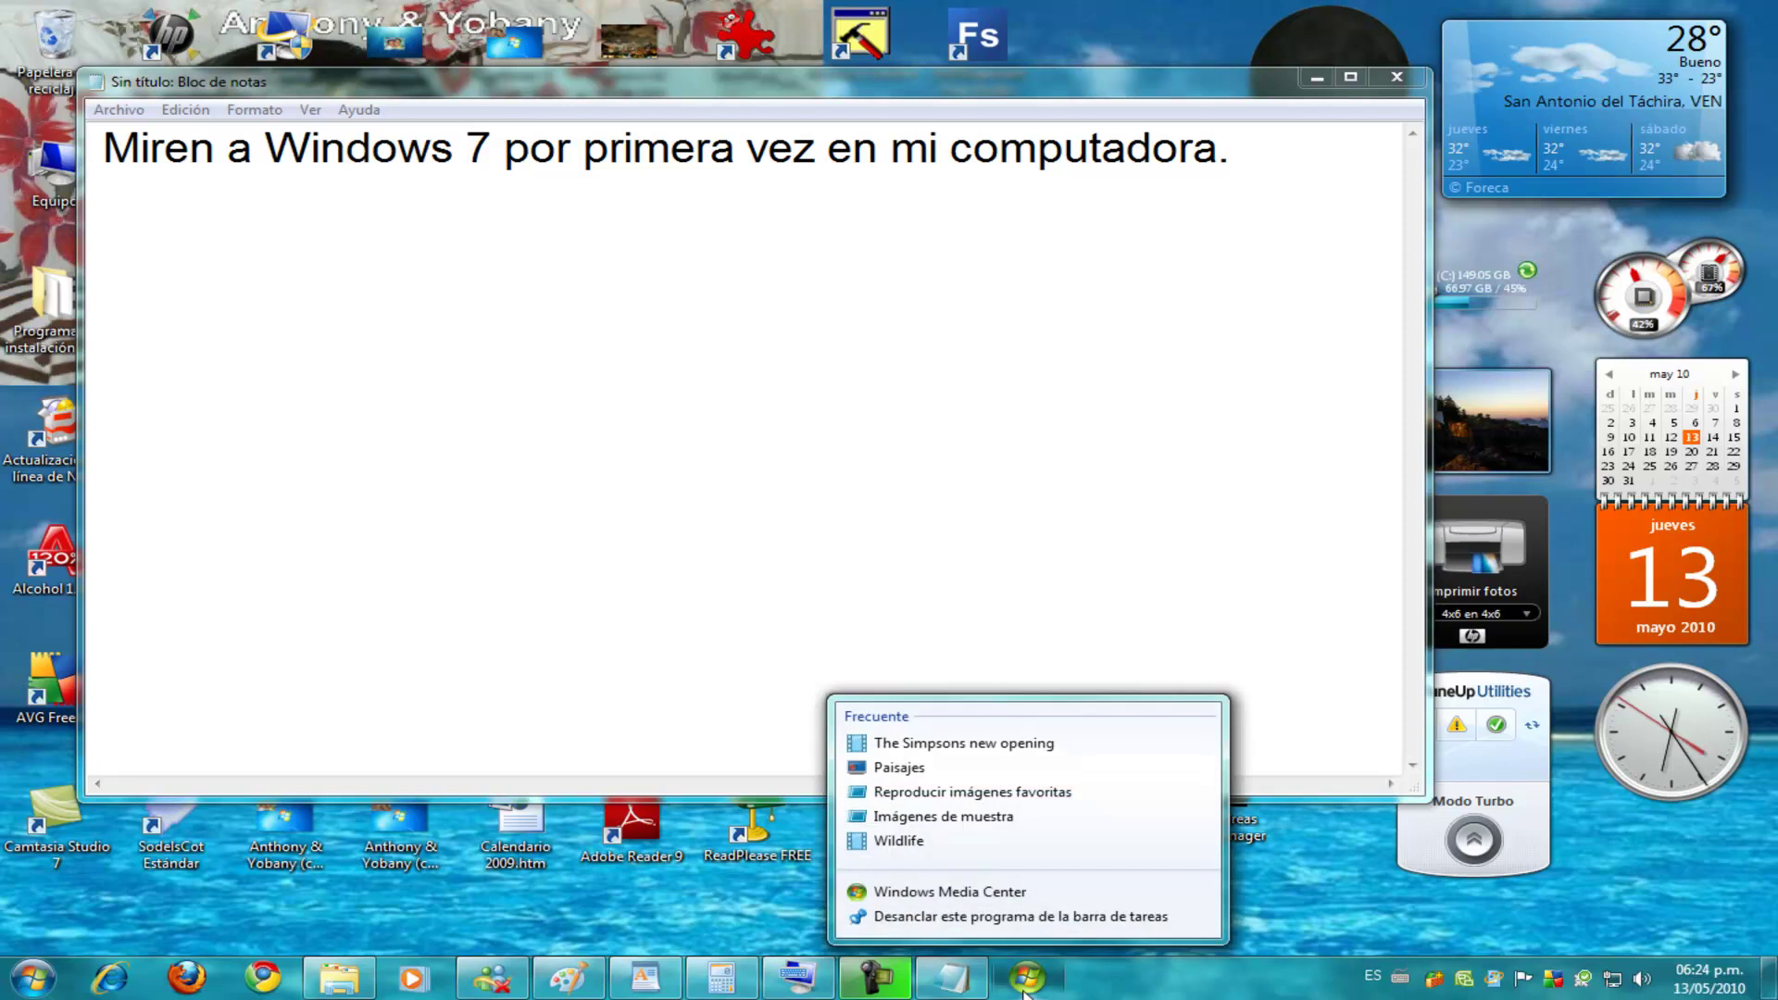
pyautogui.click(1137, 917)
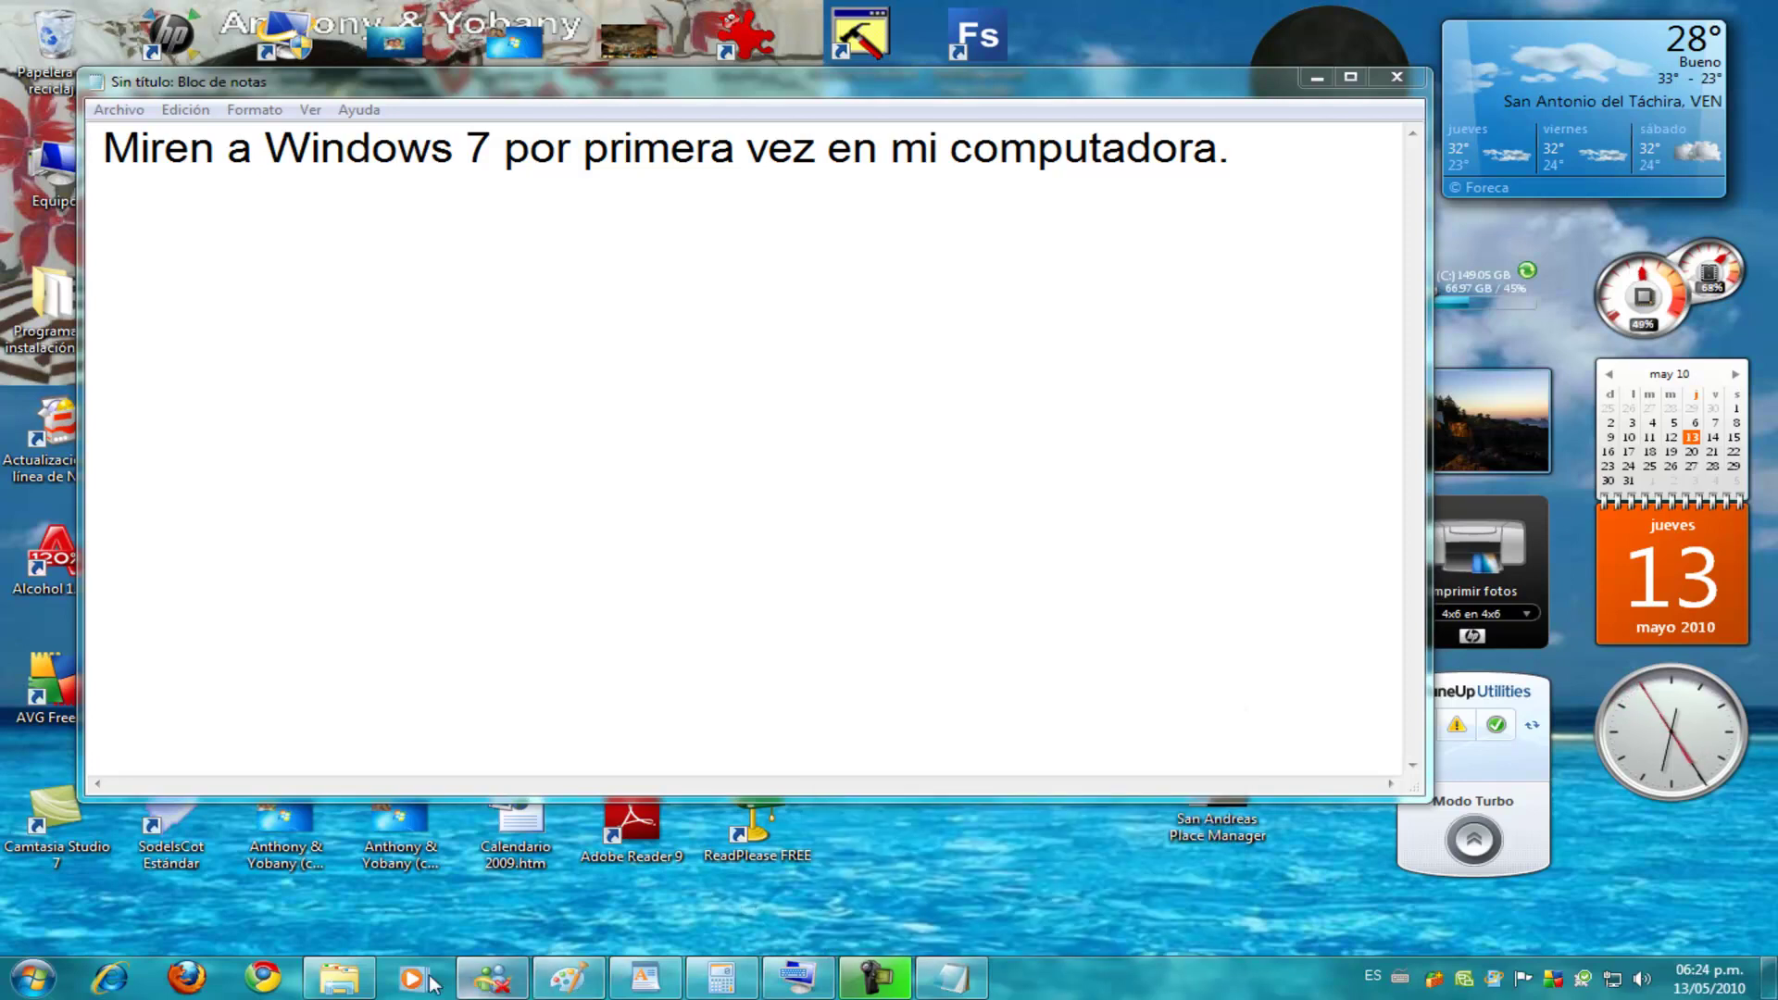
# View the Windows Explorer window preview and its list of frequent folders from the taskbar, and dismiss the list
pyautogui.moveTo(350, 981)
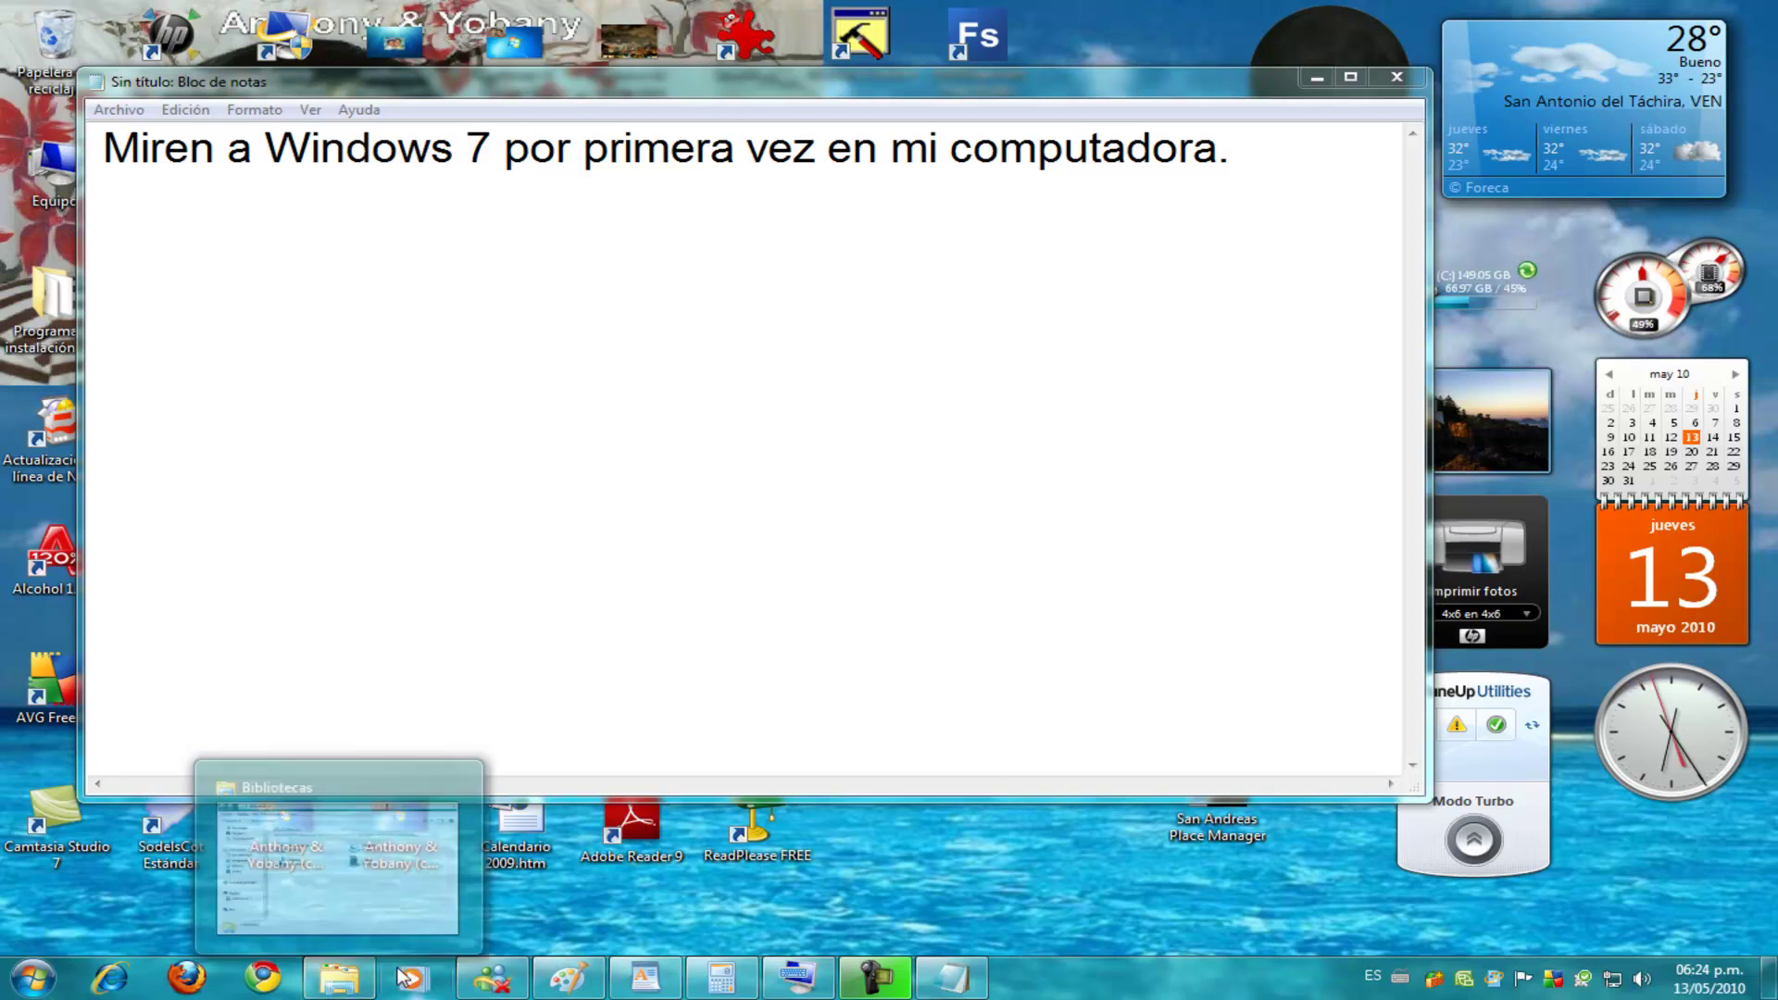
pyautogui.rightClick(327, 987)
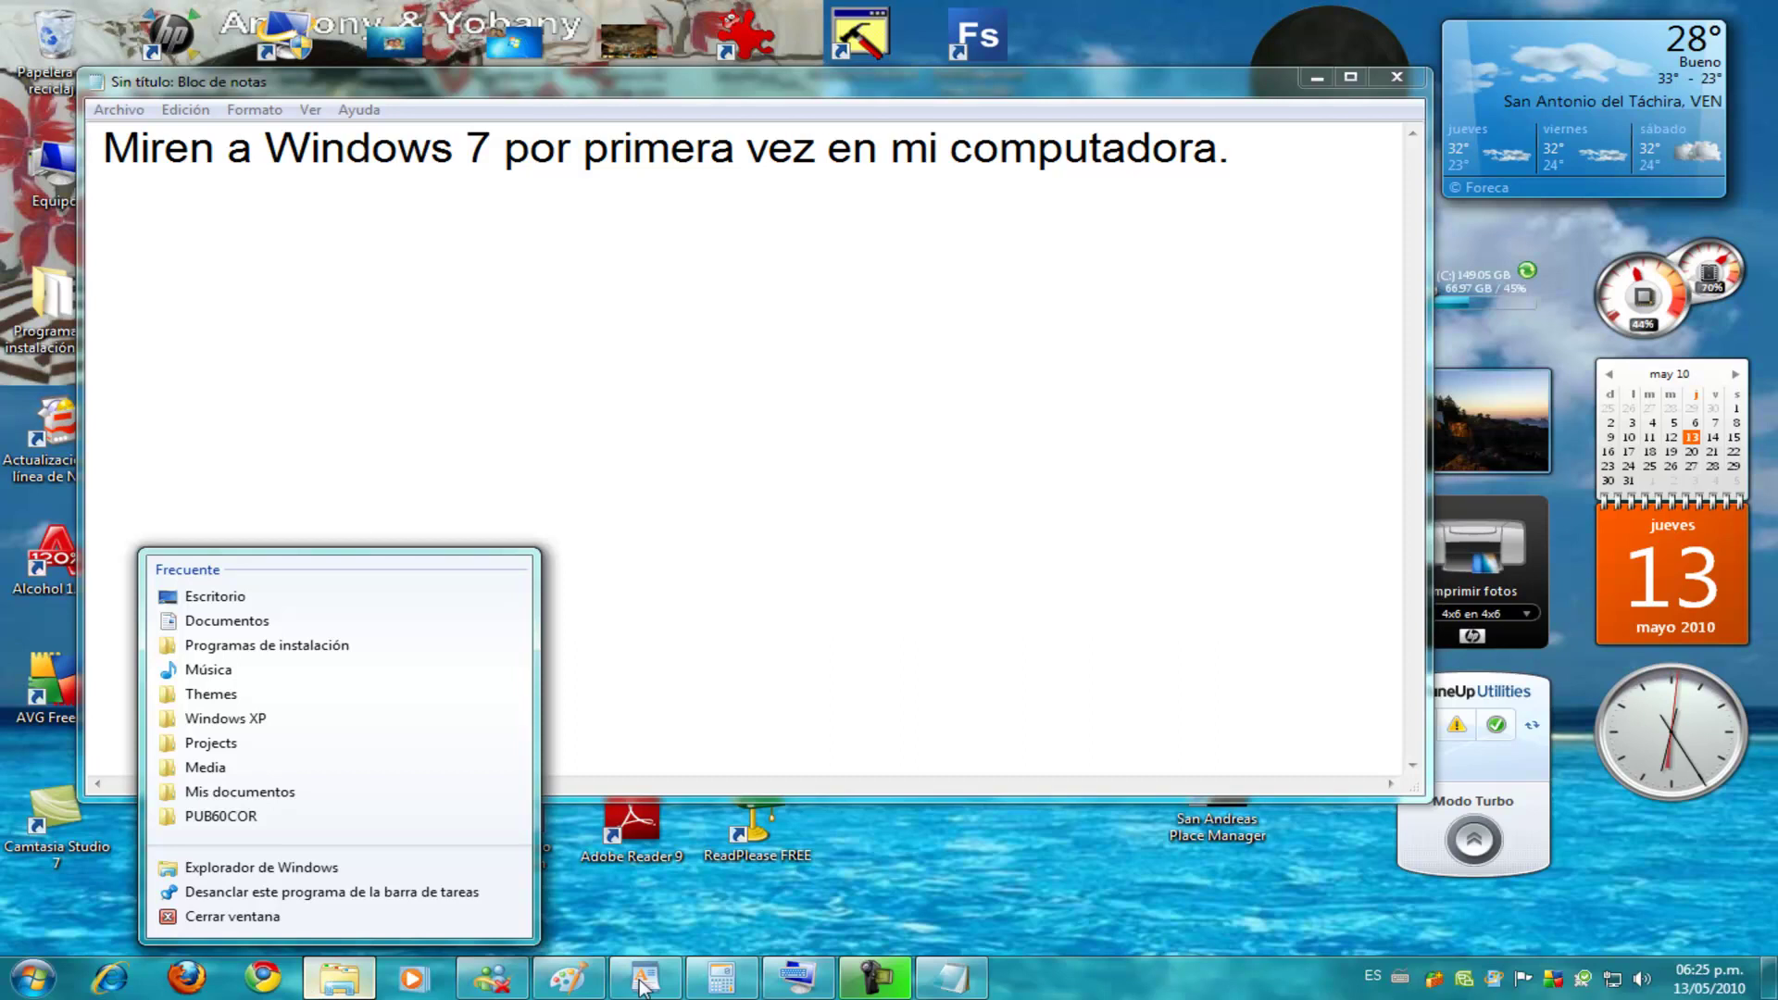
pyautogui.click(652, 943)
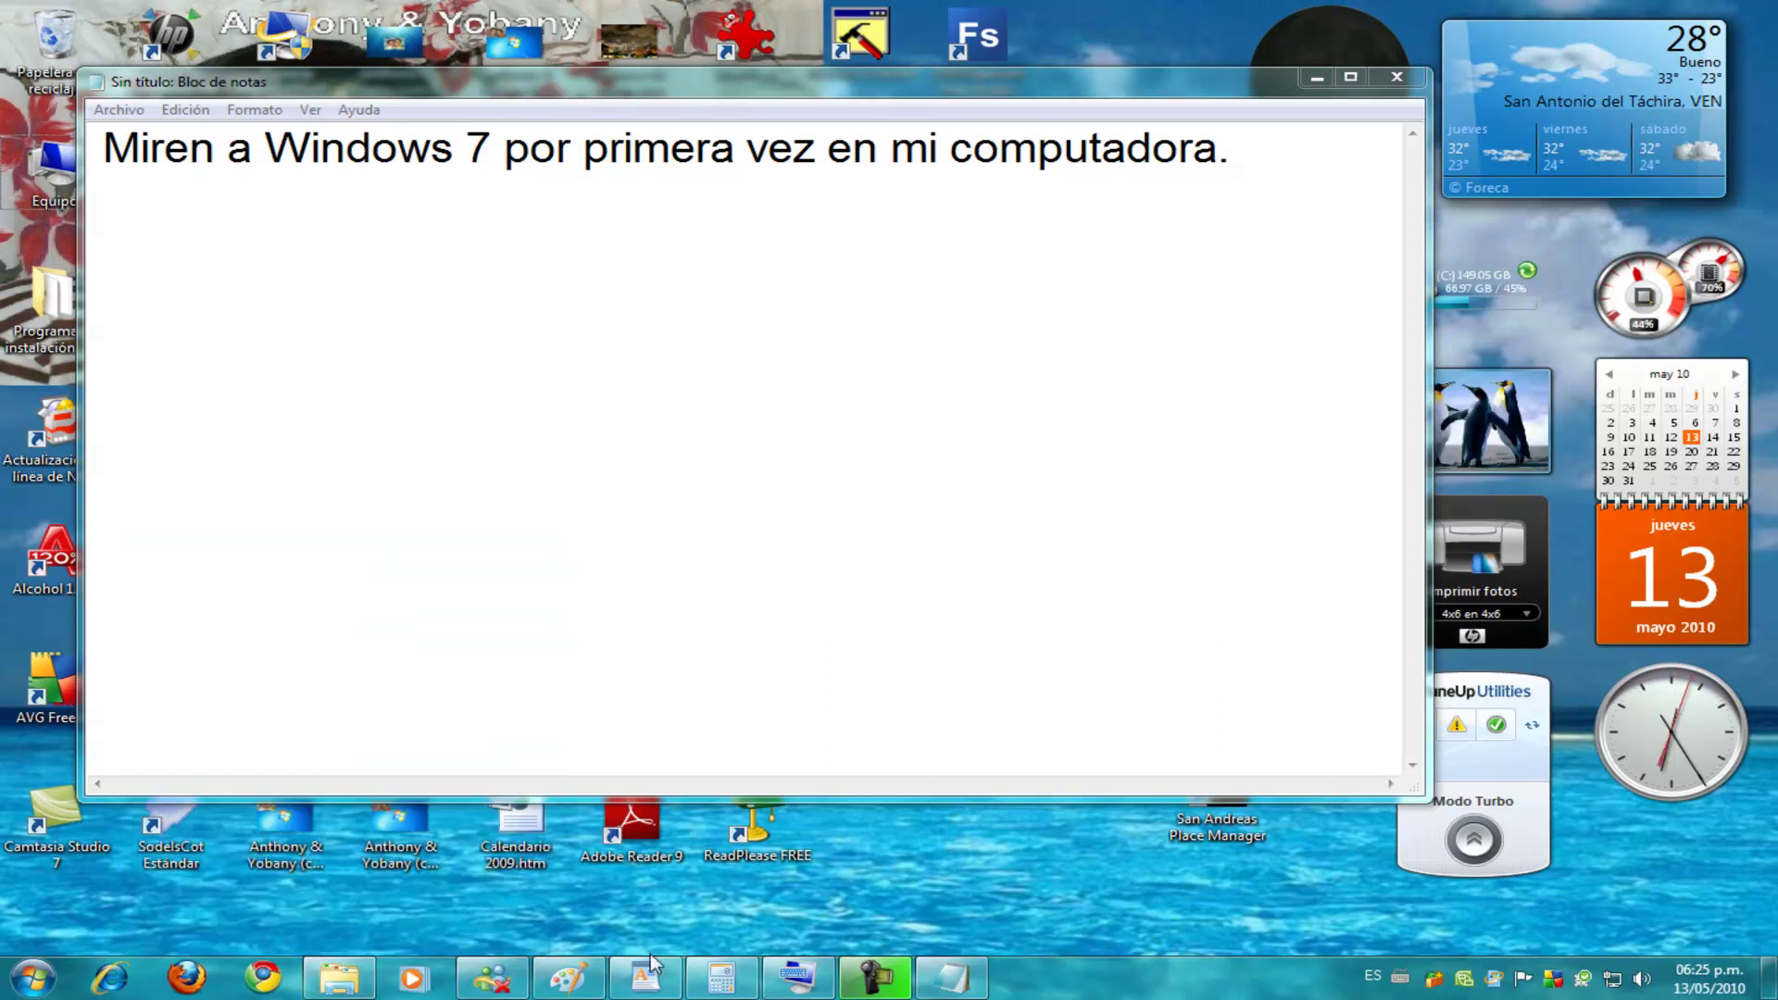
# Switch to the open WordPad document, and bring up the Calculator briefly before minimizing it
pyautogui.click(648, 974)
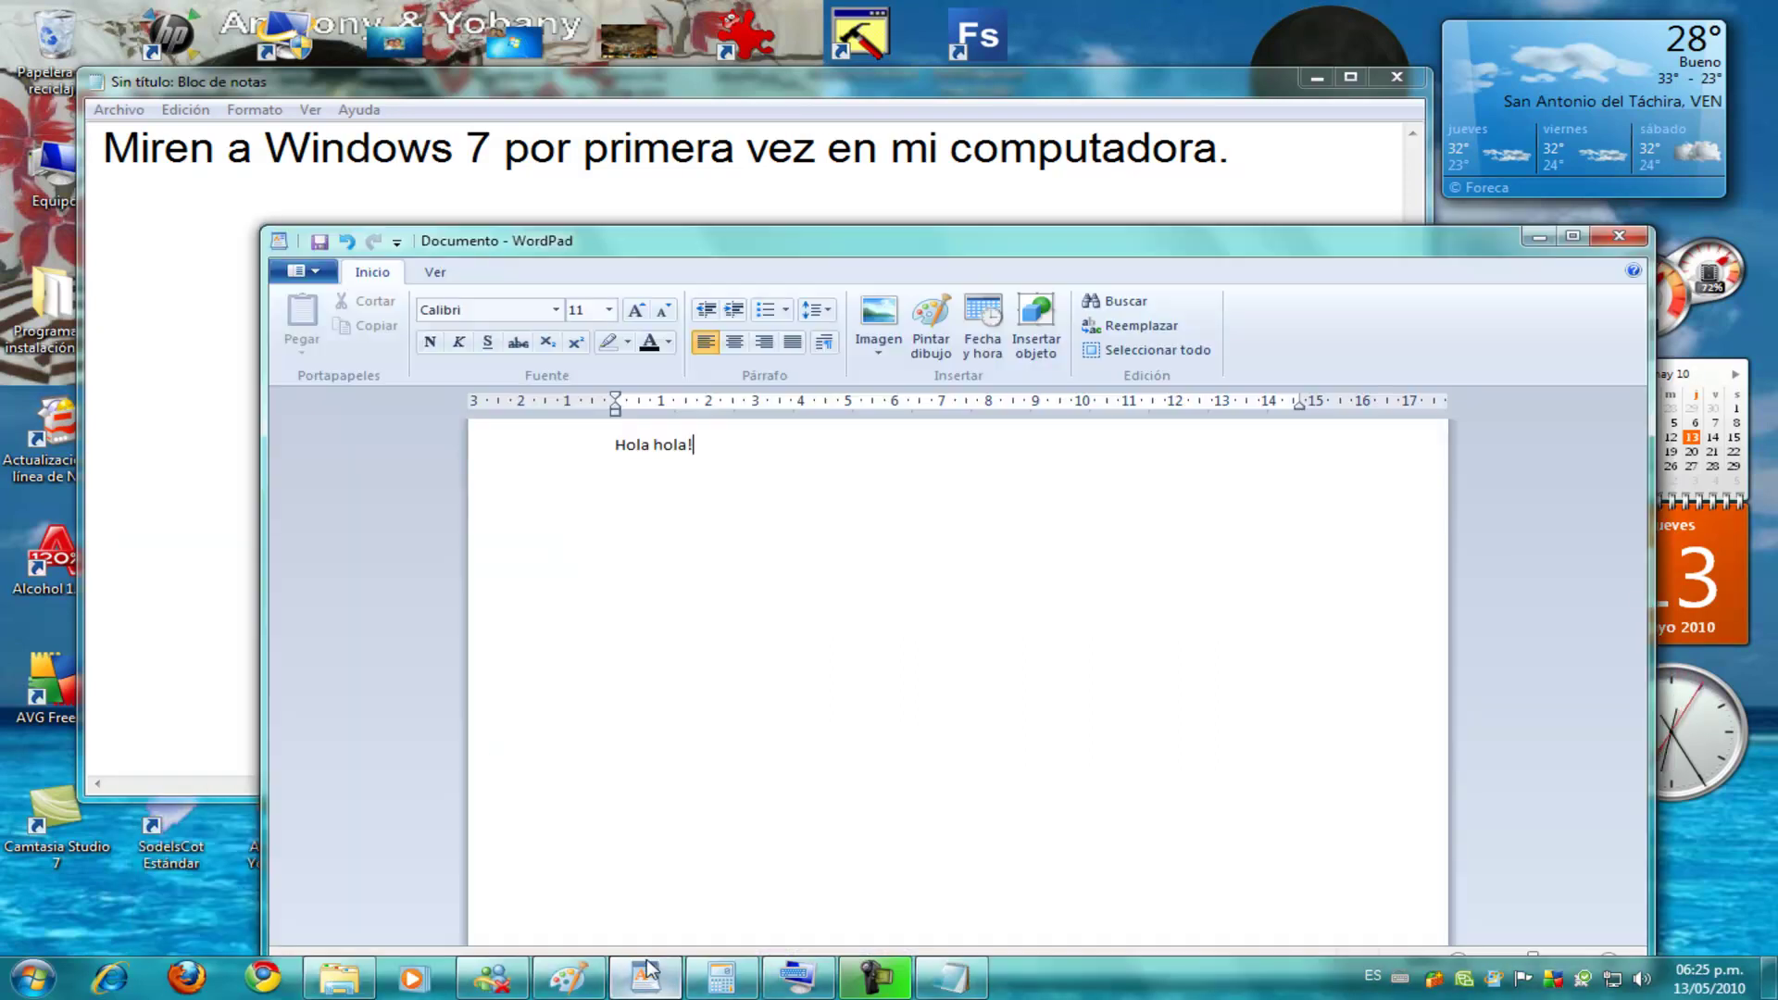
pyautogui.click(746, 989)
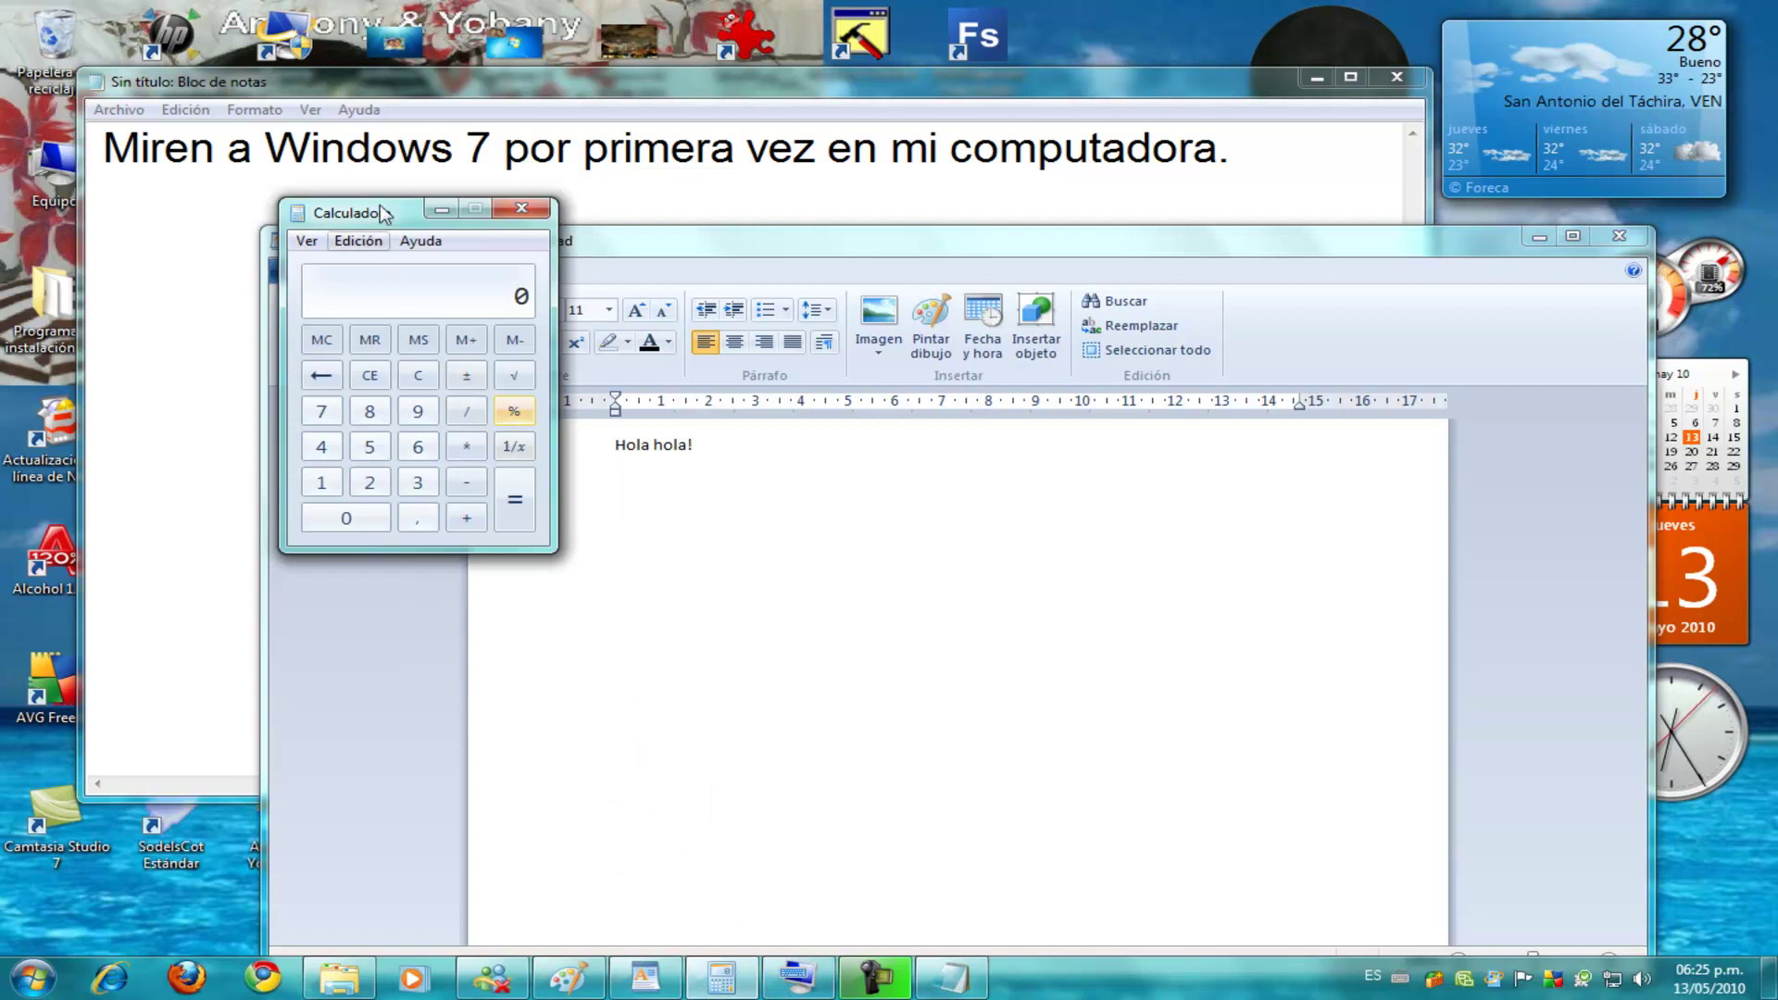
pyautogui.click(522, 209)
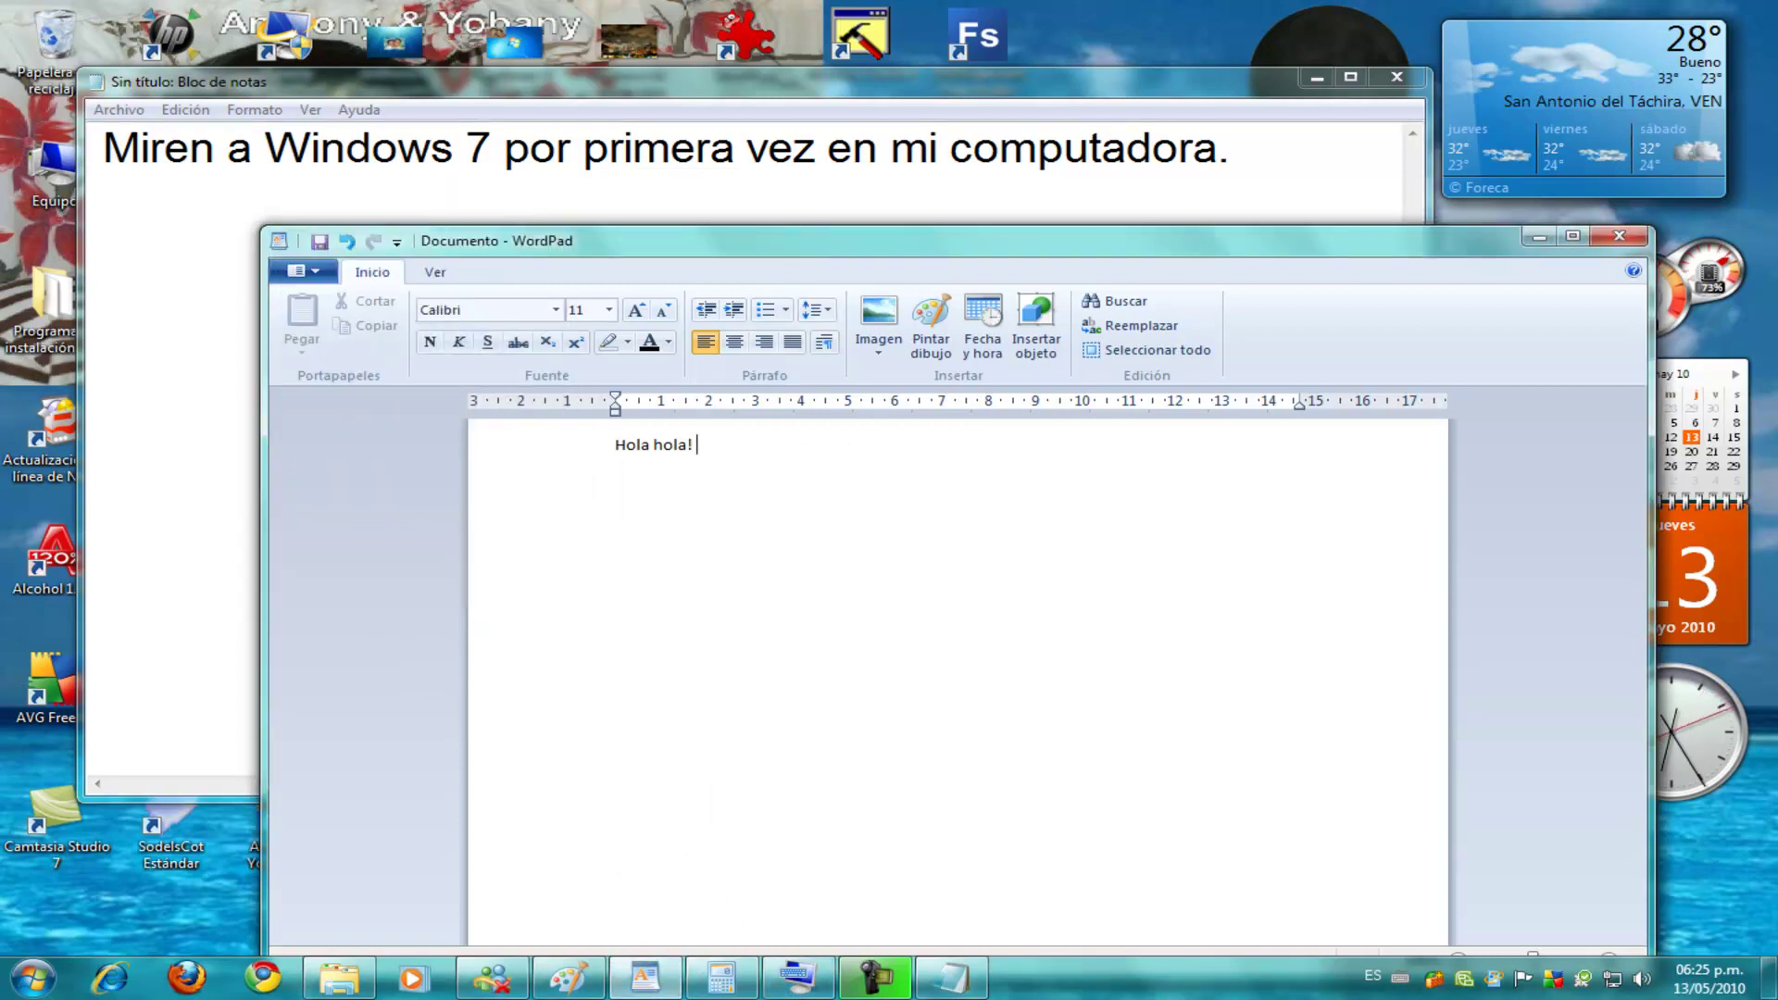
# Add "como están ustedes" after "Hola hola!" in WordPad, closing the Windows Media Center window and minimizing WordPad
pyautogui.write('como está')
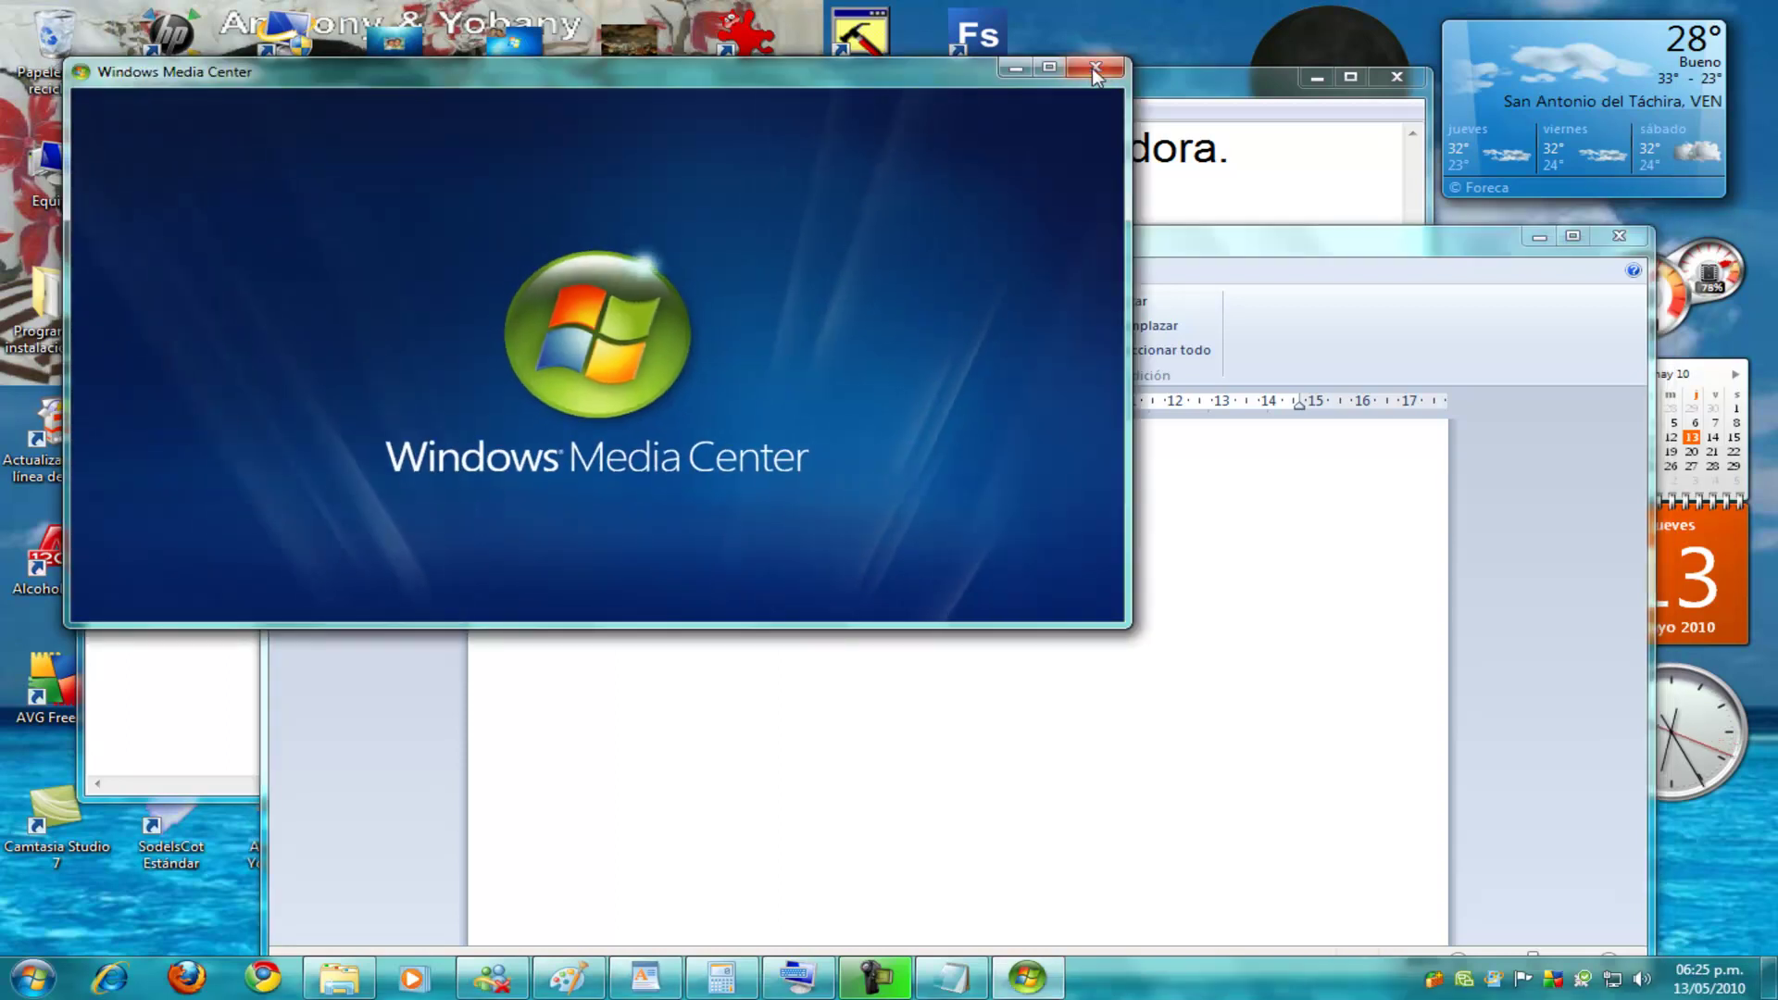
pyautogui.click(1085, 69)
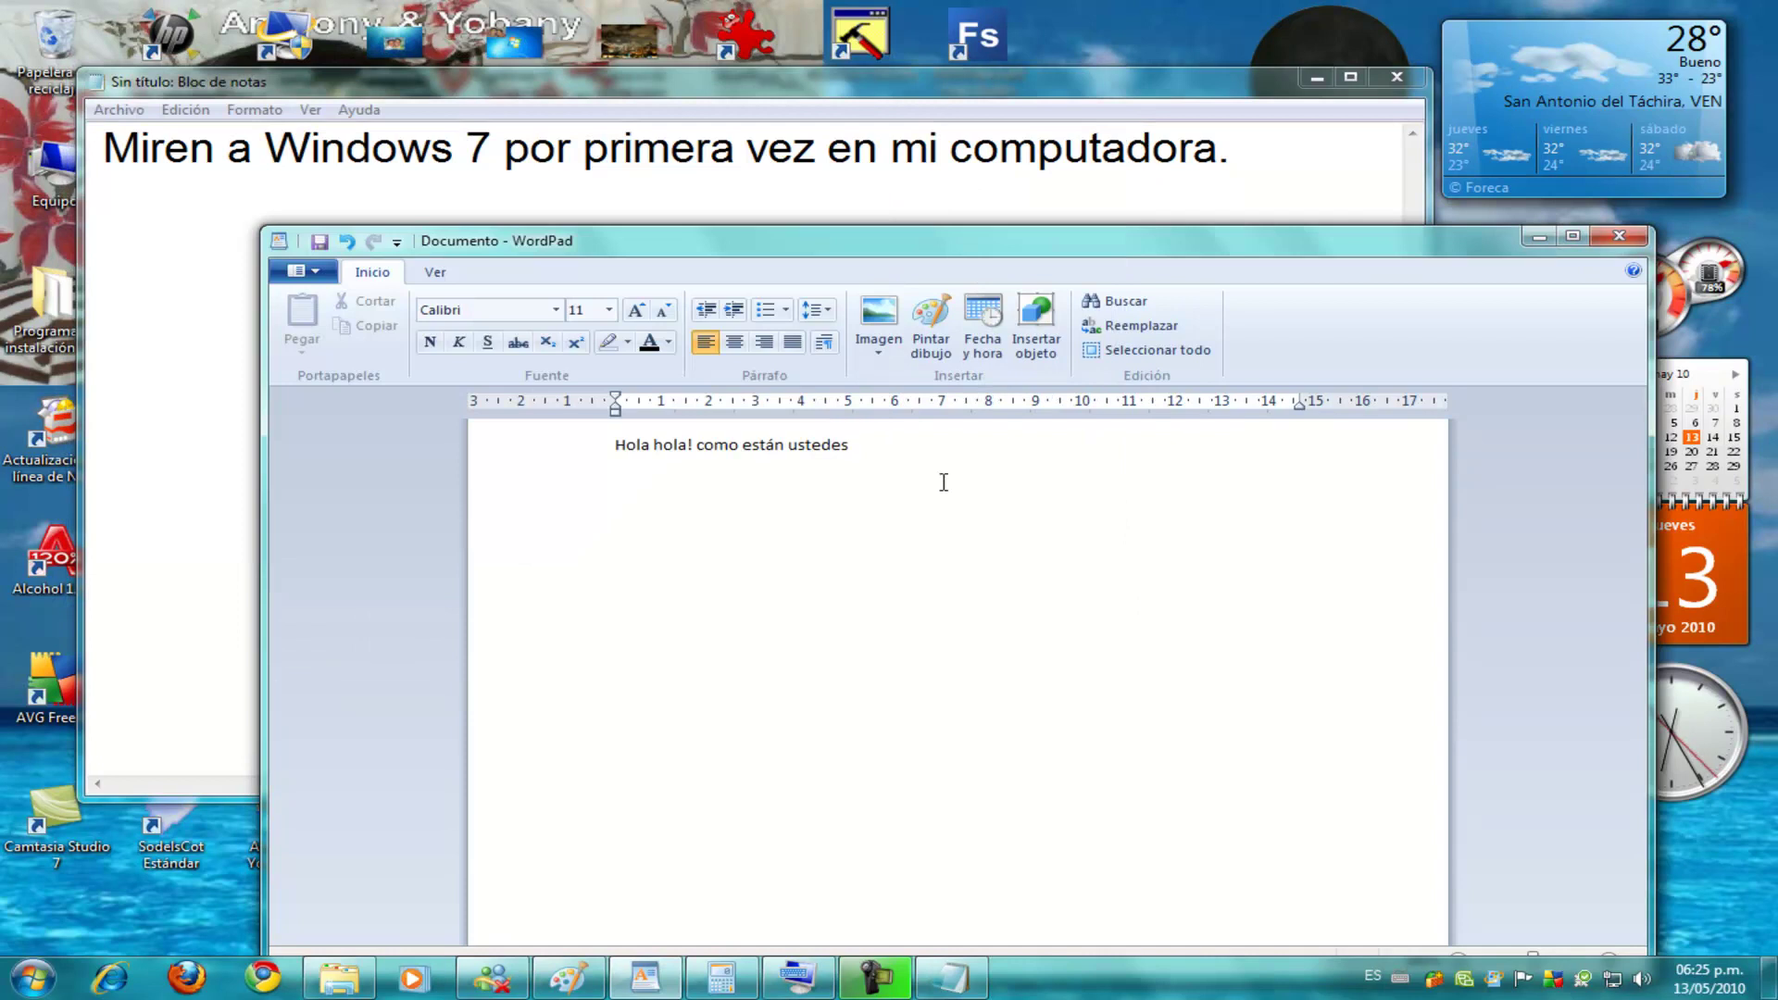
pyautogui.click(1538, 237)
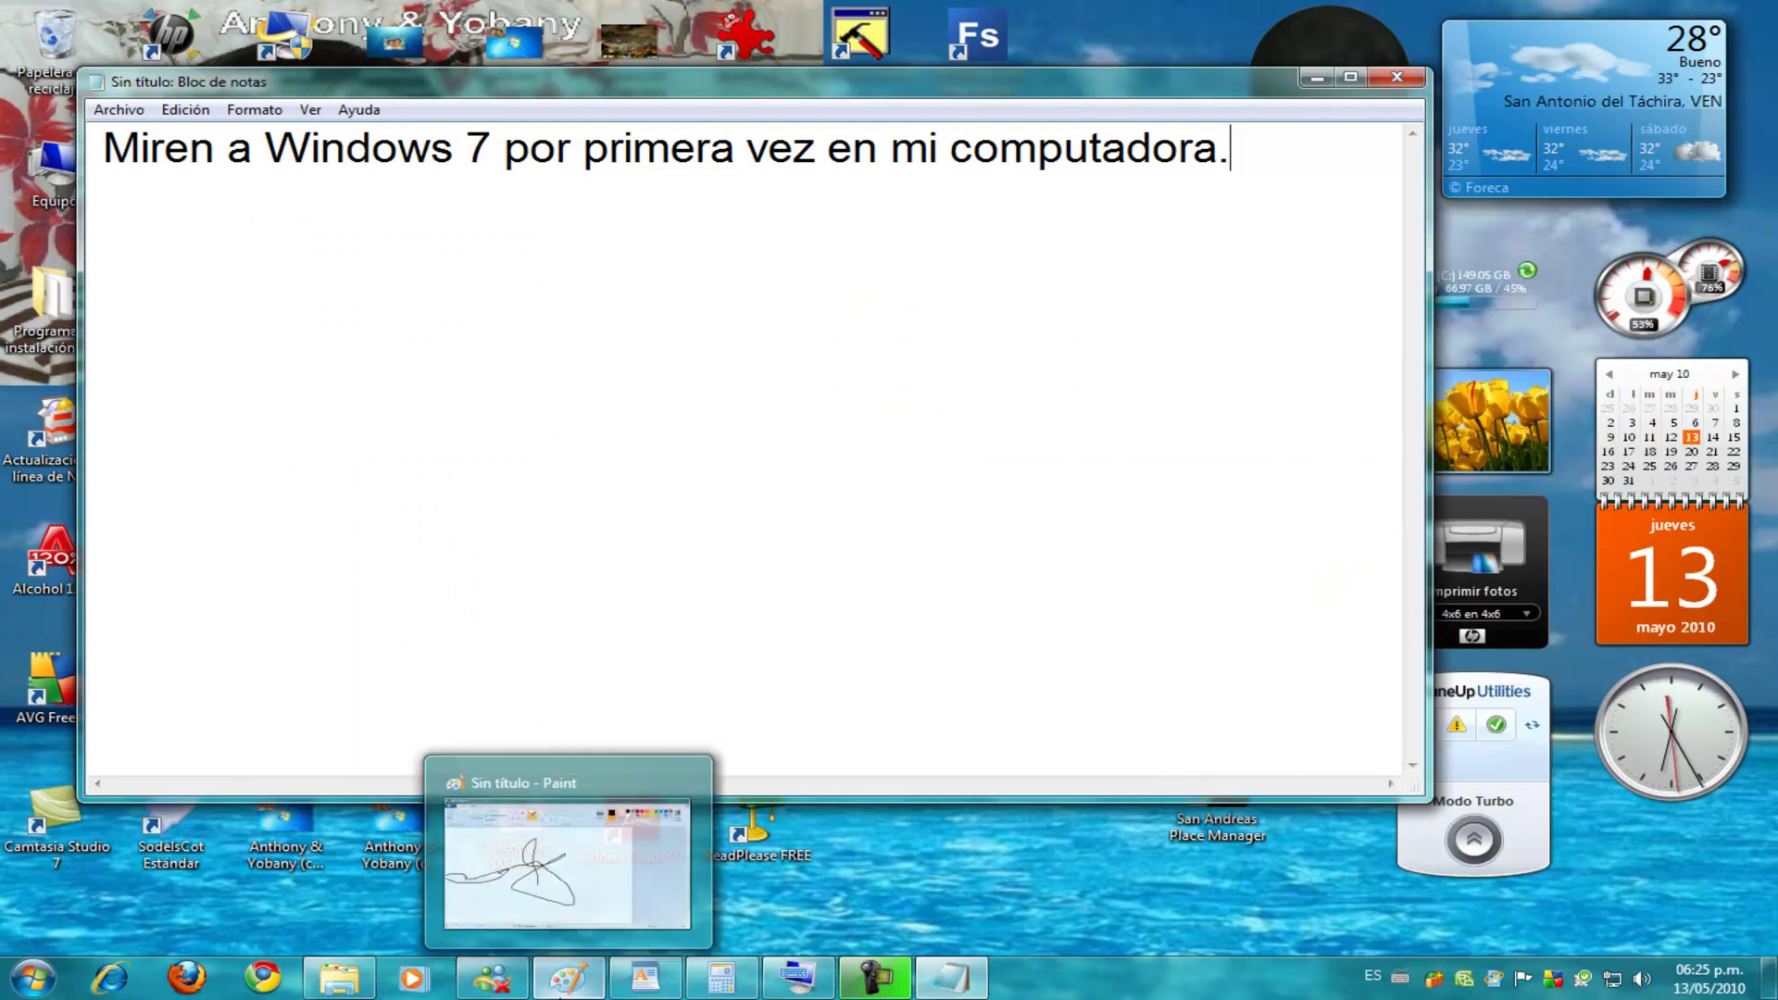
# Switch to Paint and add a freehand black brush stroke and a large pentagon over the existing drawing
pyautogui.click(569, 976)
pyautogui.moveTo(678, 670); pyautogui.dragTo(815, 667)
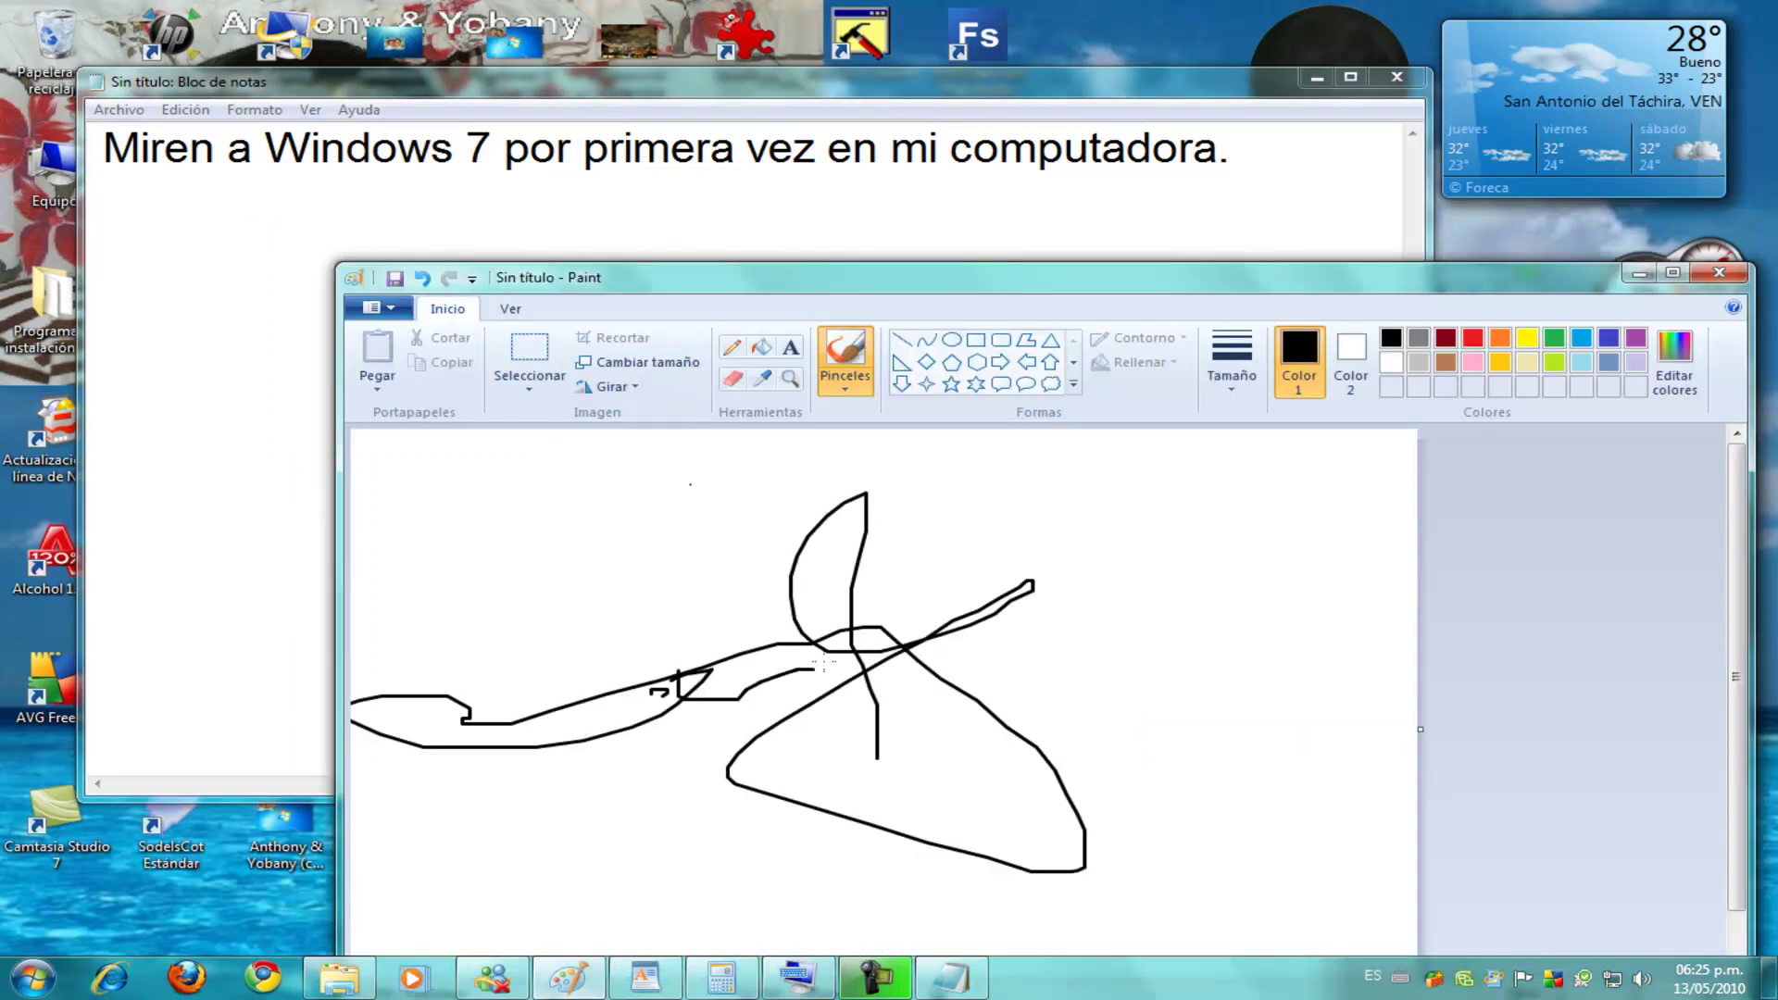
pyautogui.click(951, 362)
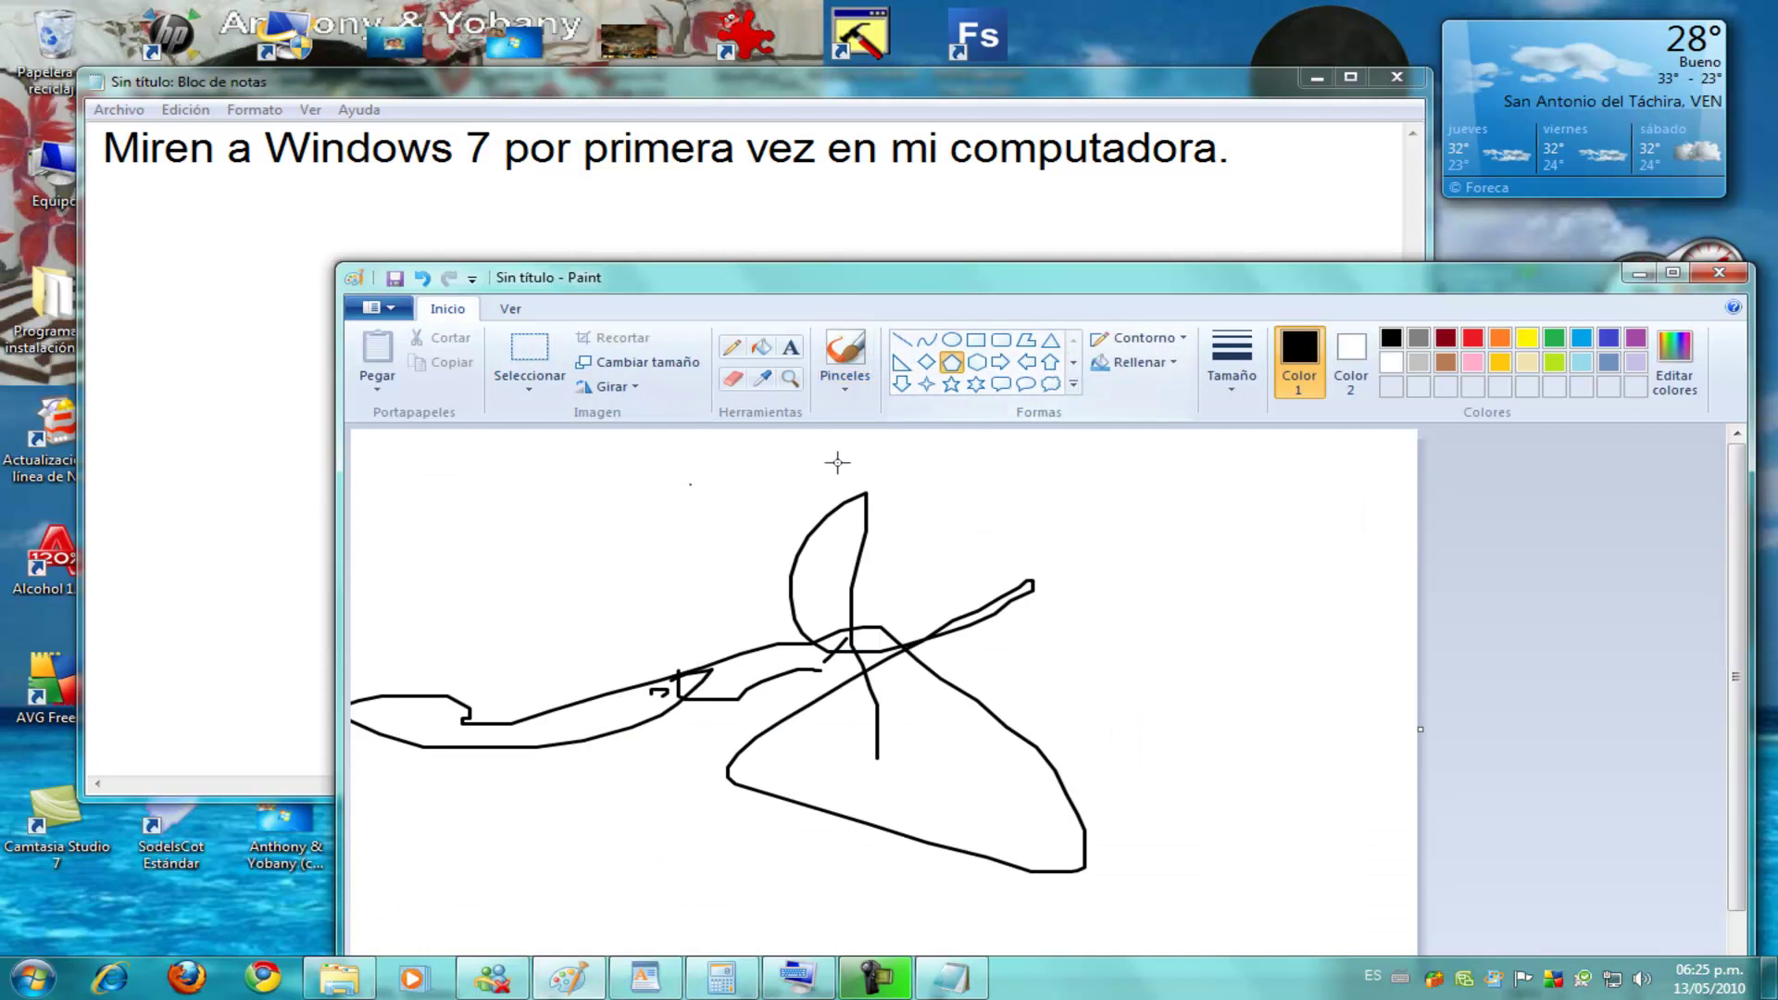
pyautogui.moveTo(837, 462); pyautogui.dragTo(1127, 740)
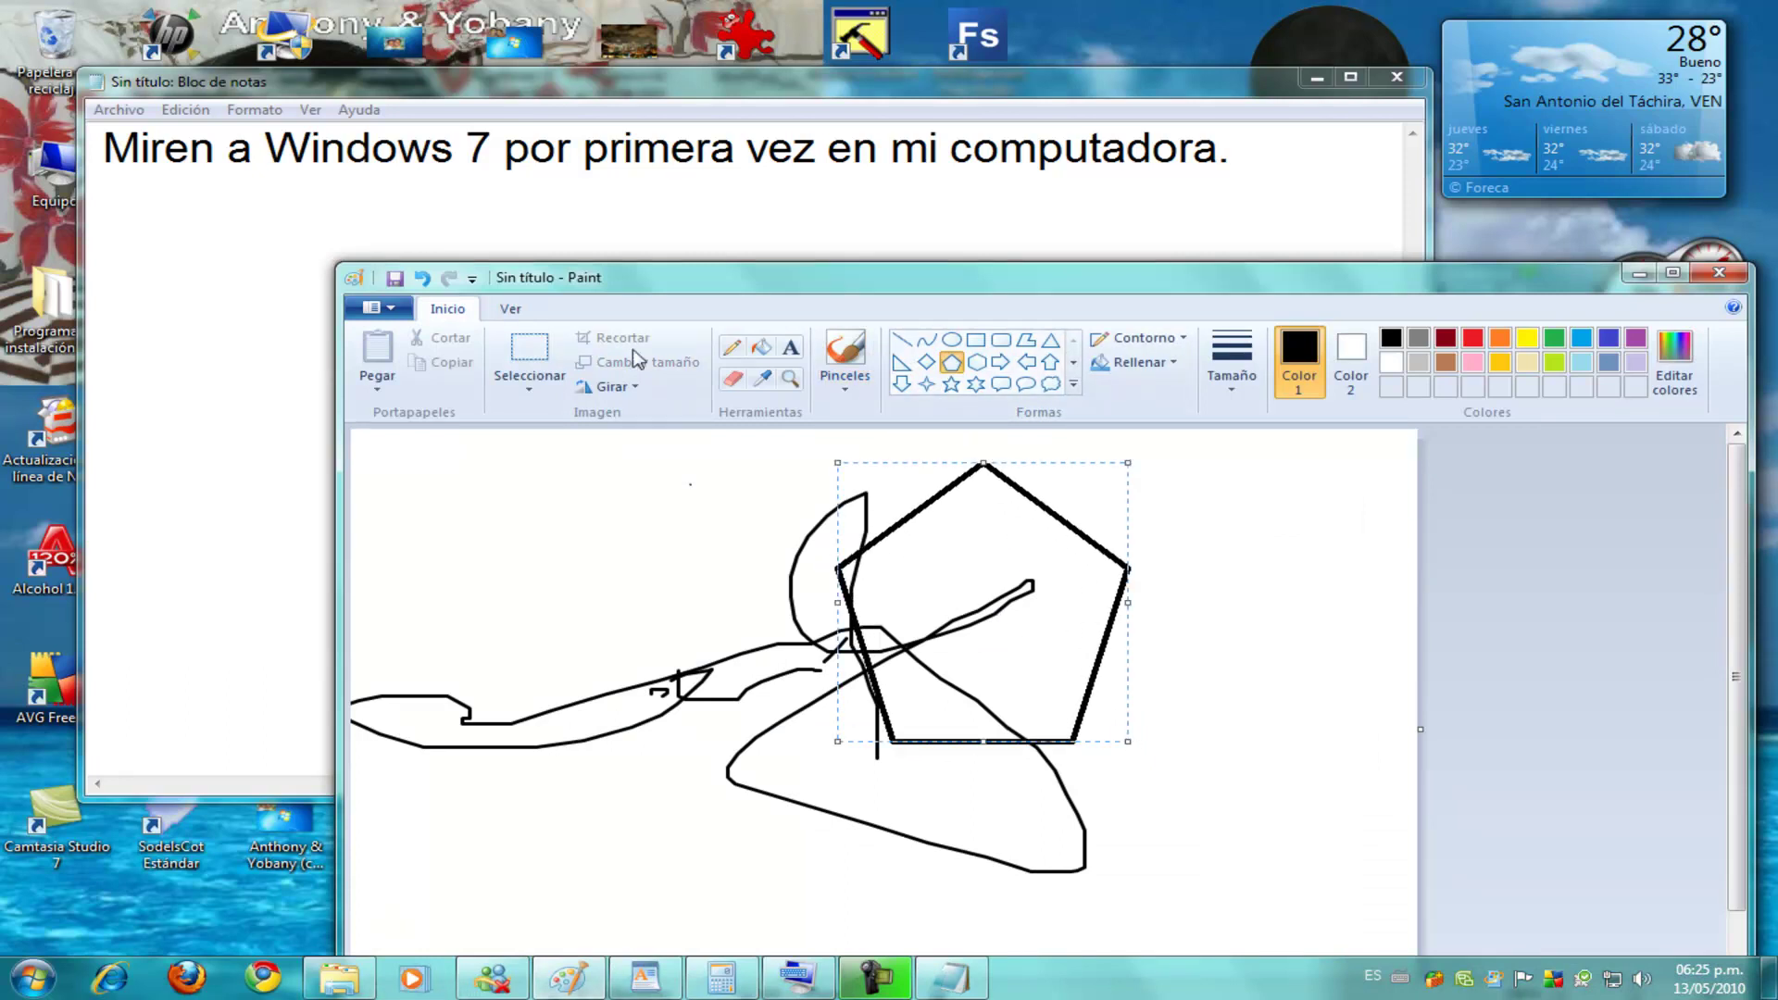
# Fill the pentagon's two large inner areas with black and minimize Paint
pyautogui.click(761, 346)
pyautogui.click(1000, 550)
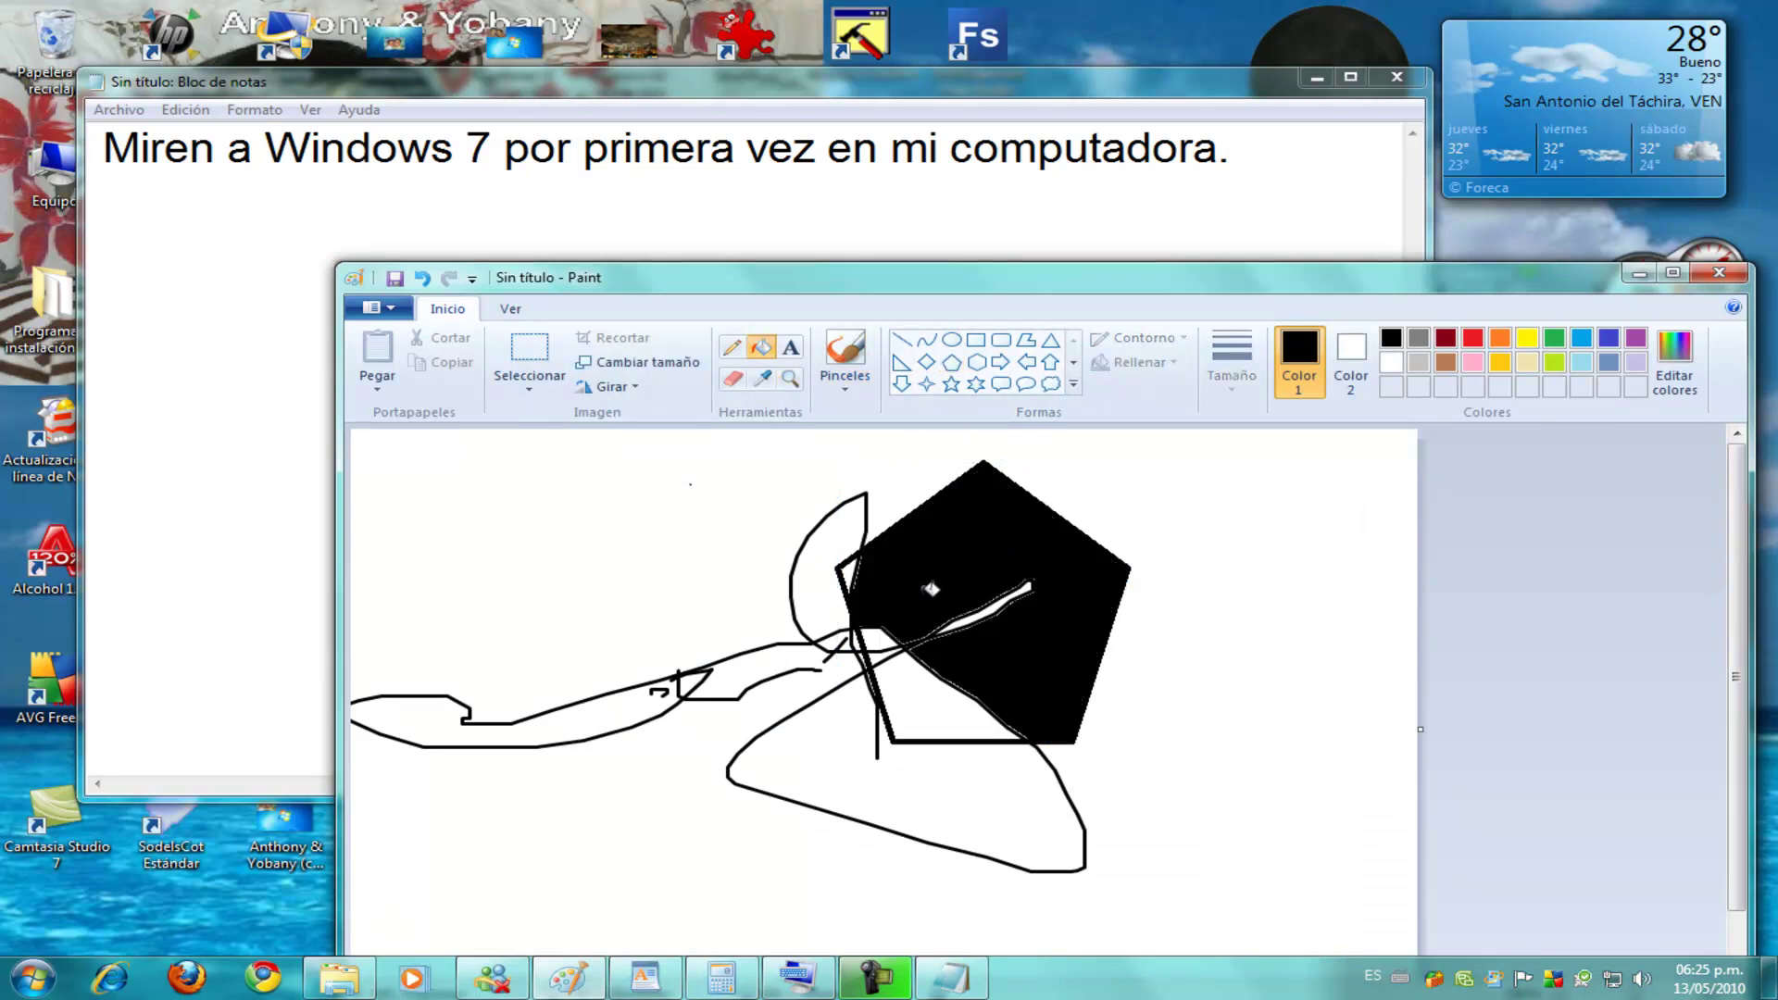
pyautogui.click(930, 706)
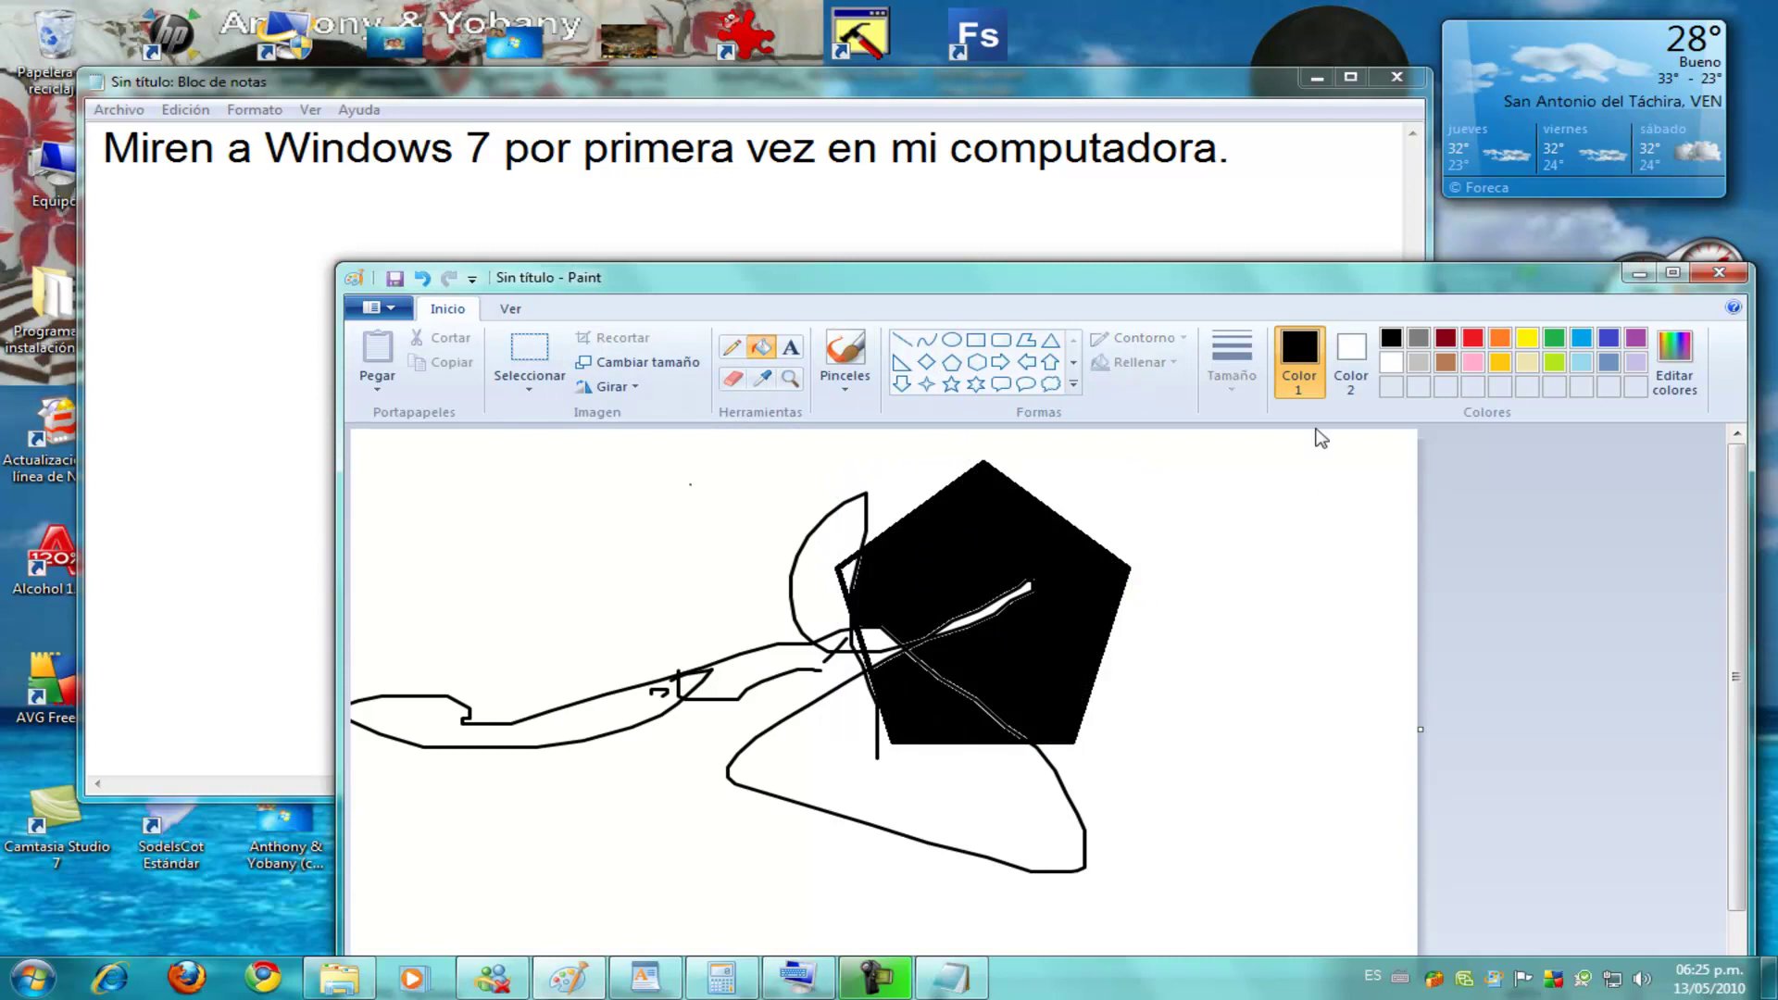
pyautogui.click(1639, 274)
# Switch to the Calculator, add 1 to itself, and minimize the window
pyautogui.click(721, 976)
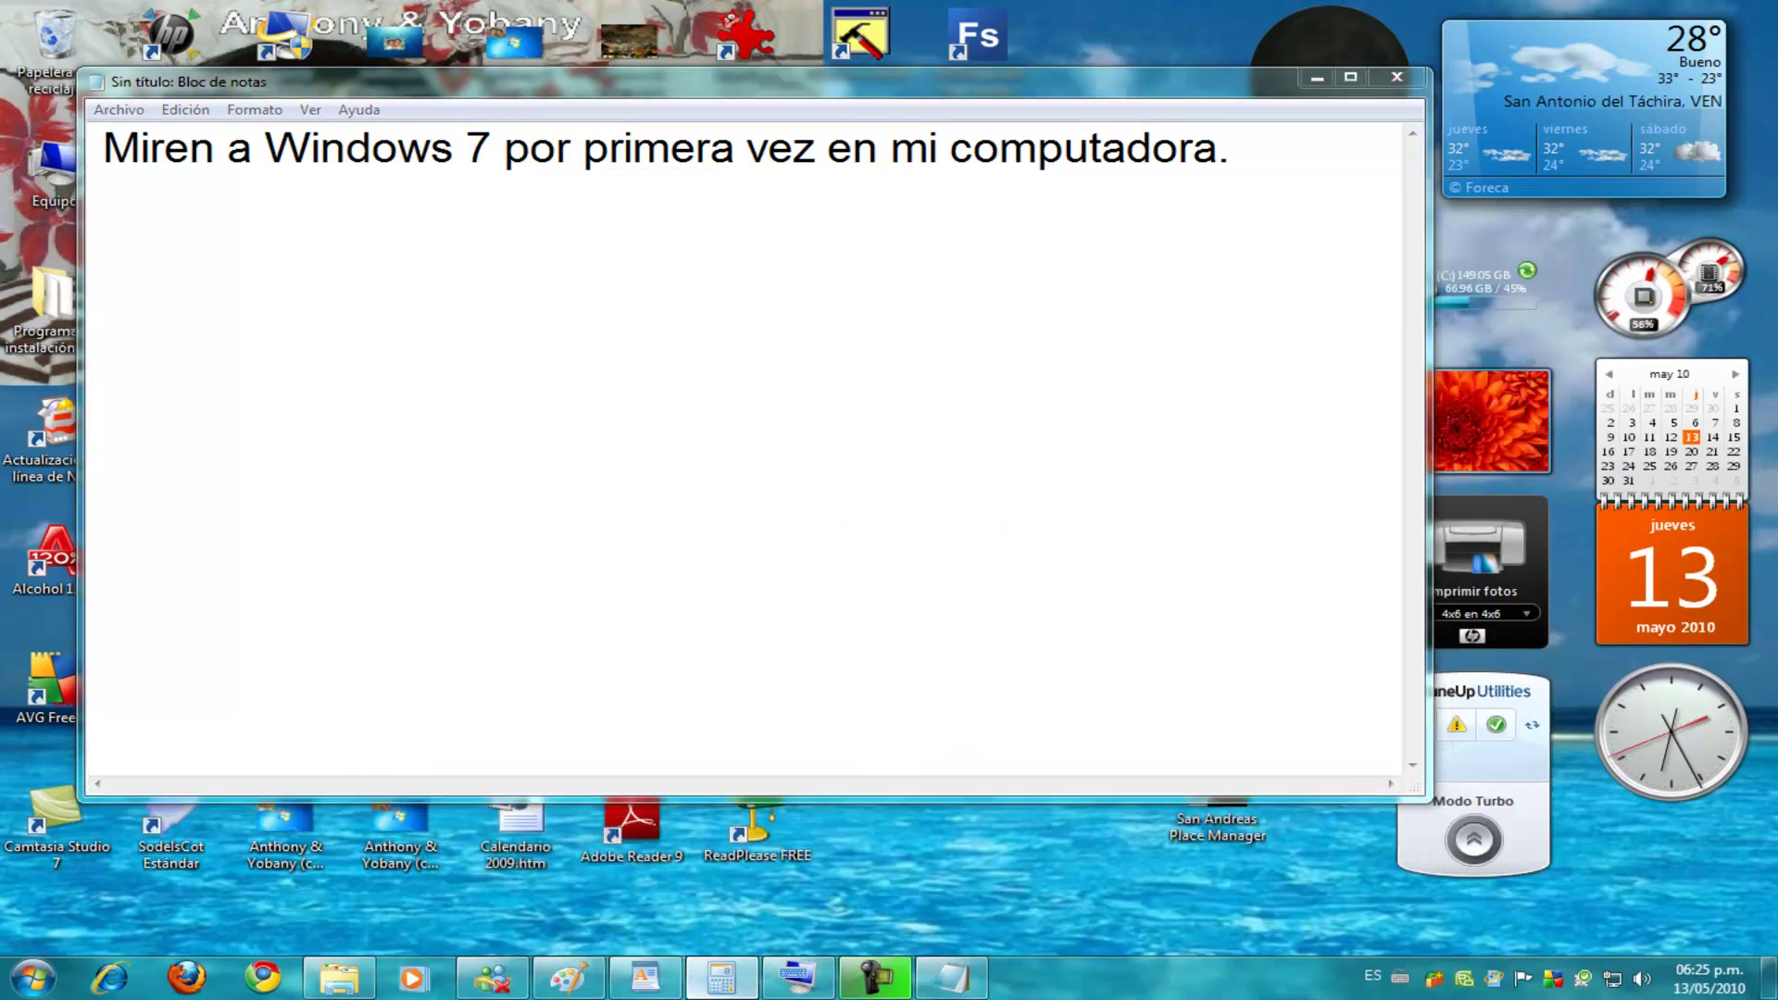
pyautogui.click(321, 481)
pyautogui.click(464, 515)
pyautogui.click(527, 506)
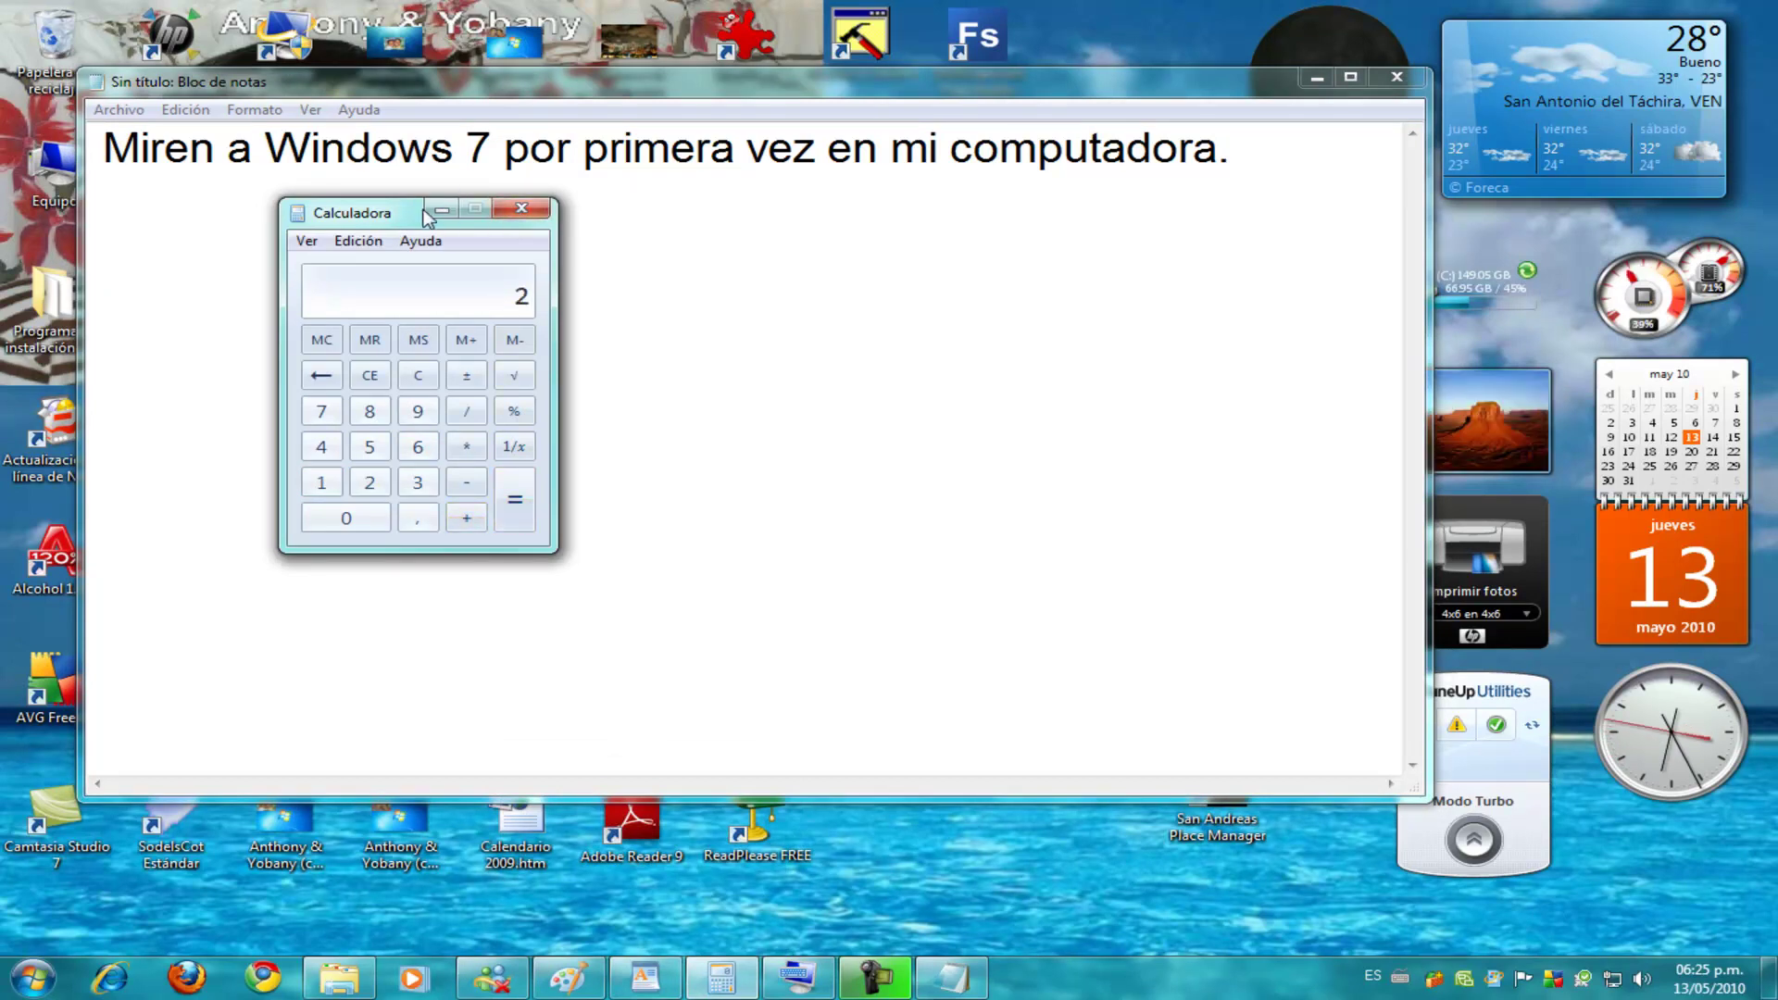
pyautogui.click(519, 211)
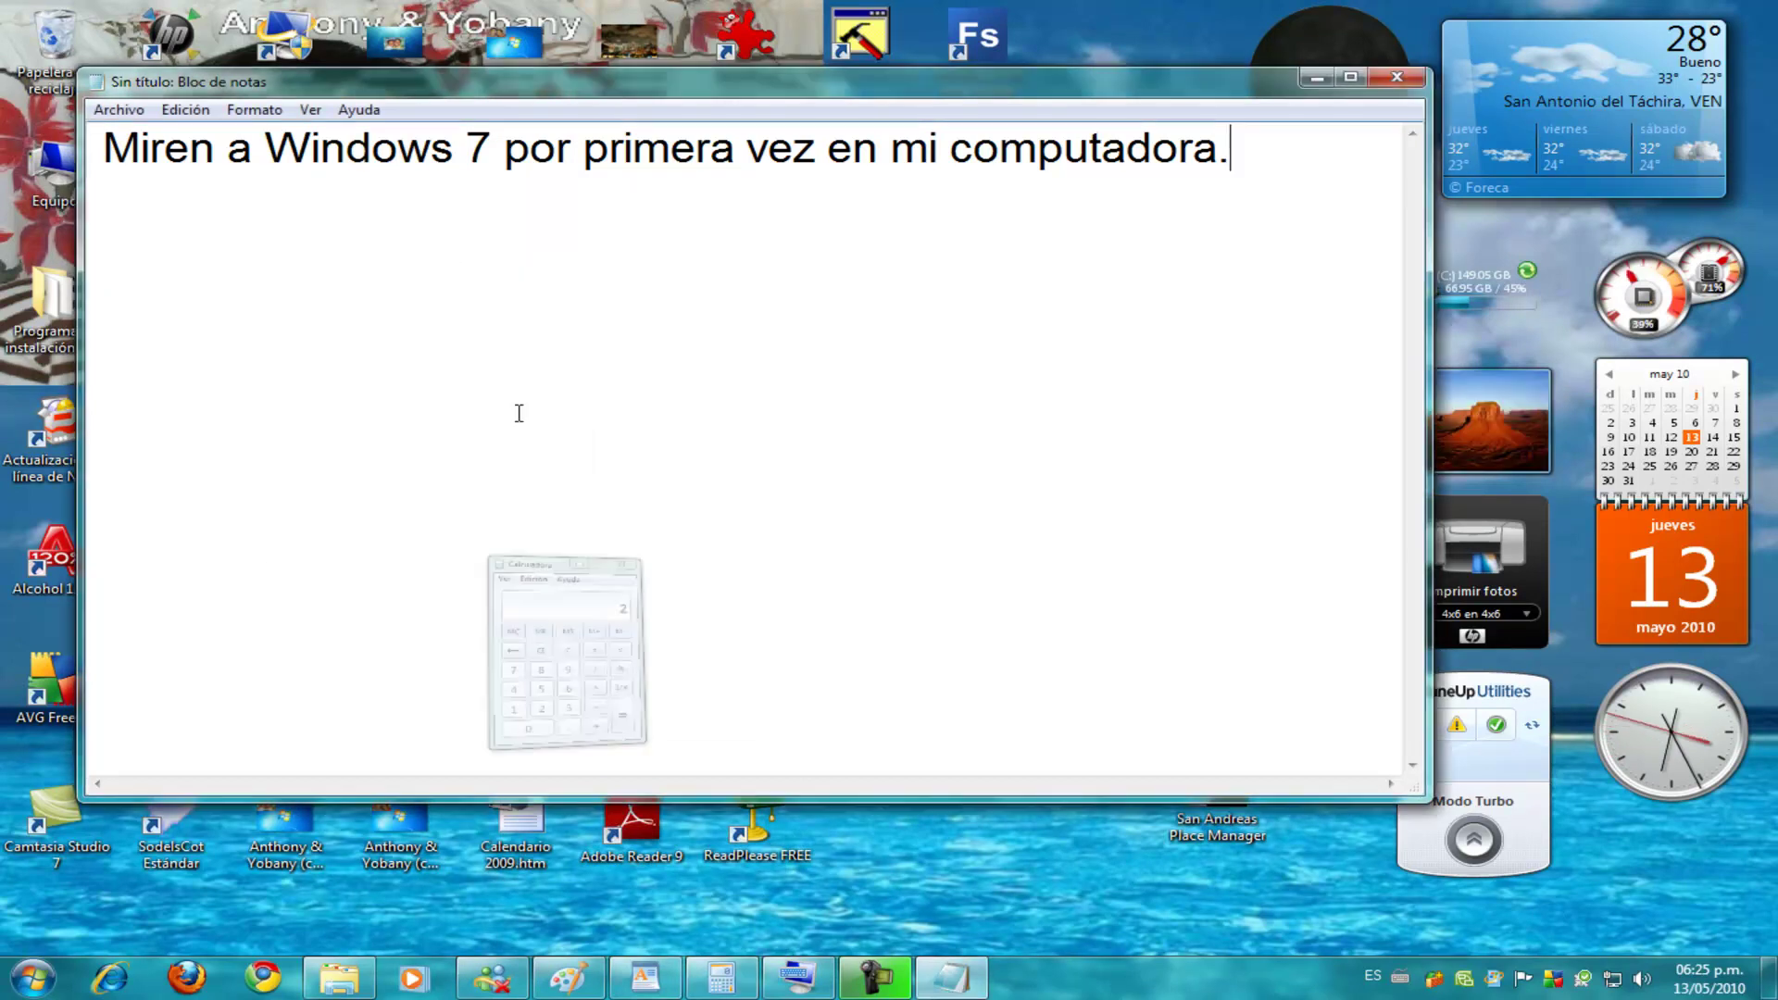
# Insert "fggjjhhg" after the "p" of "por" in Notepad using the on-screen keyboard, and minimize the keyboard
pyautogui.click(775, 987)
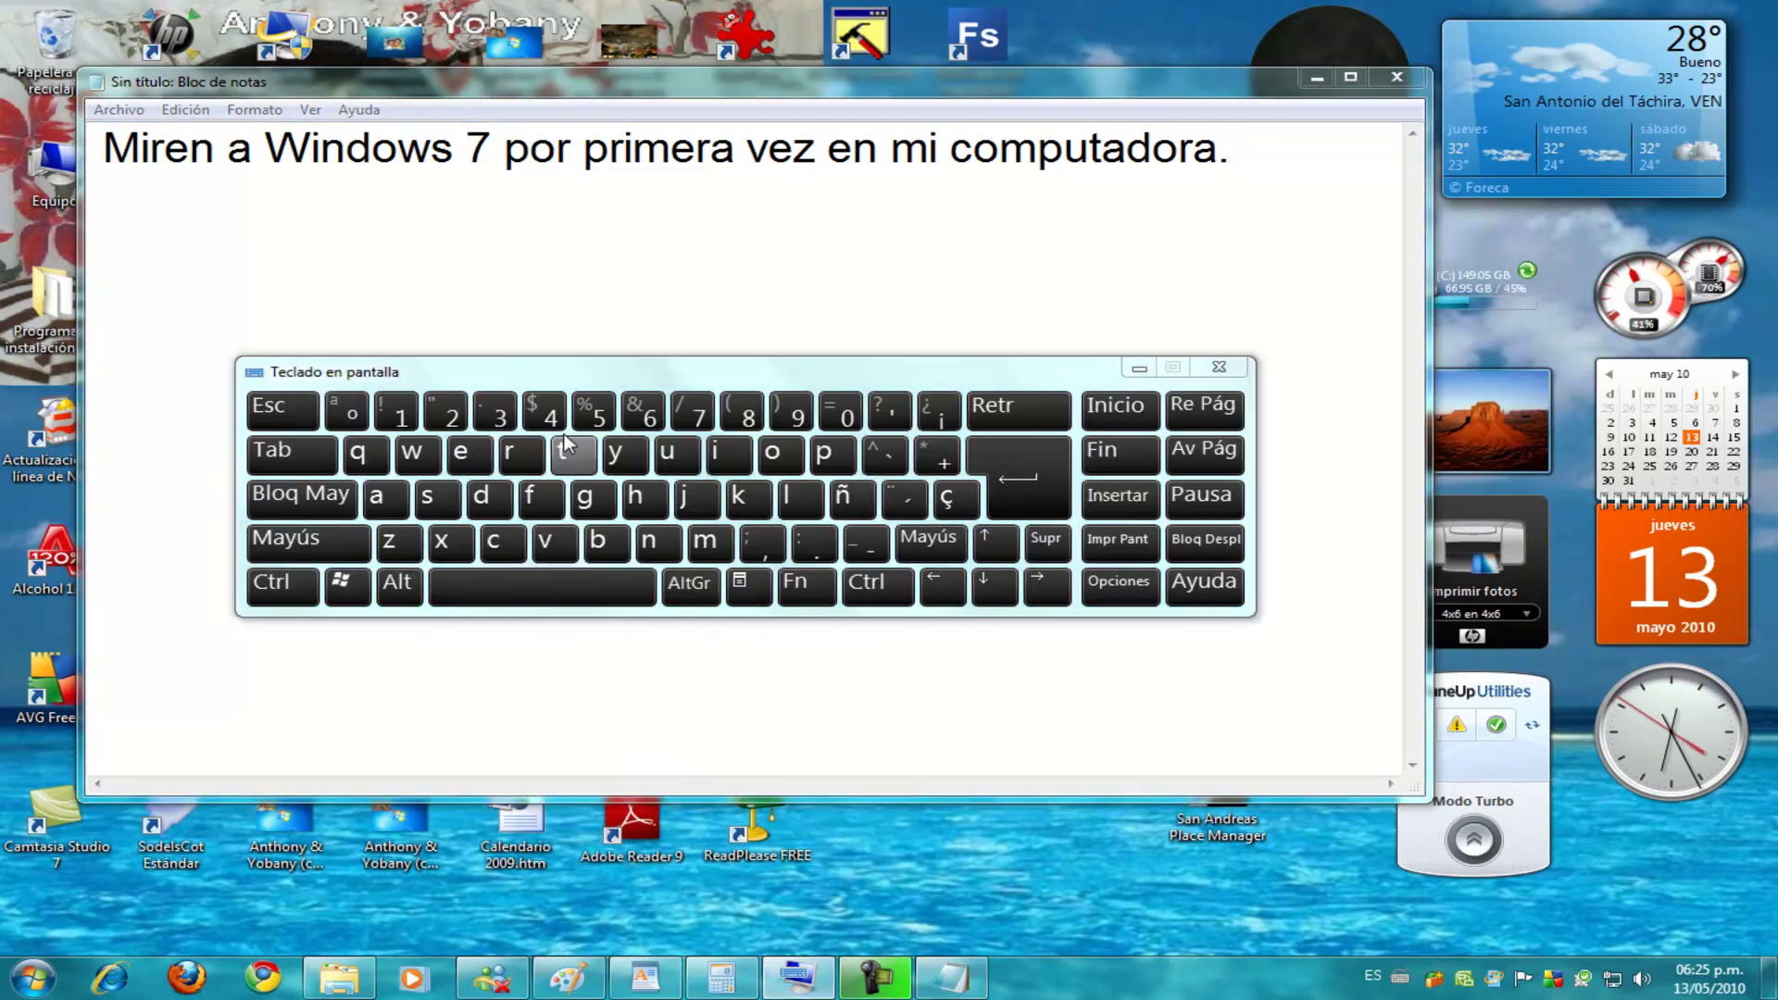
pyautogui.click(527, 306)
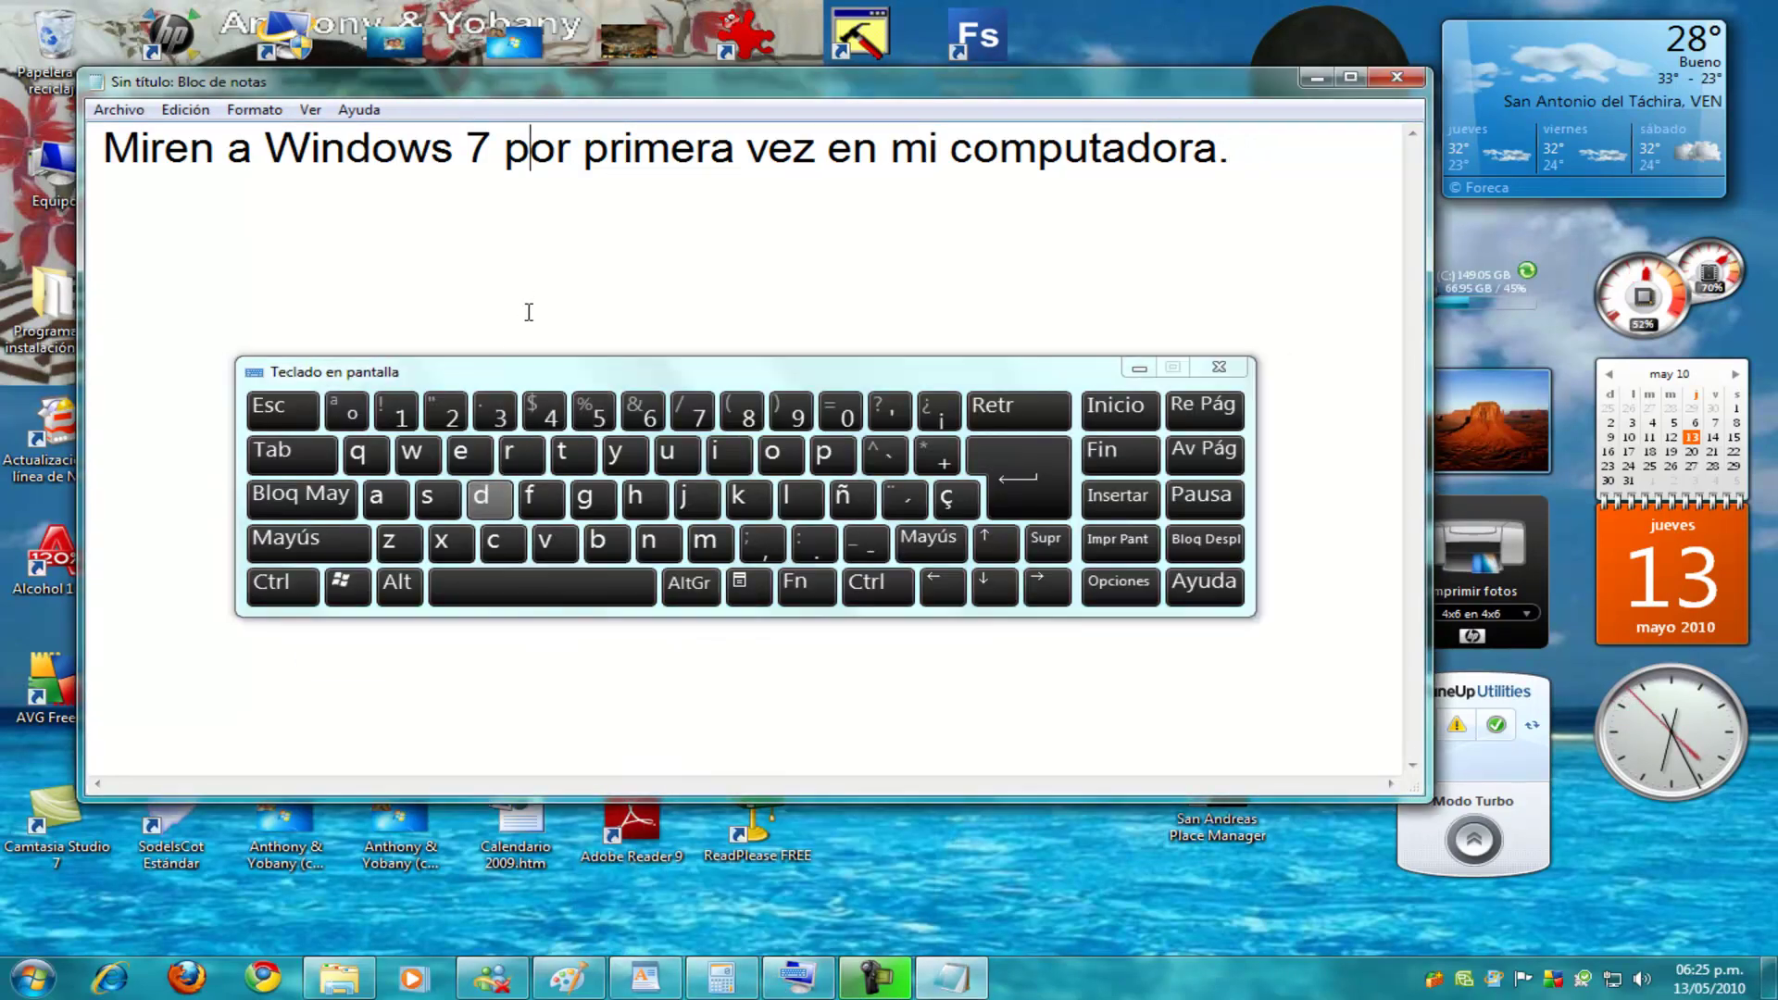
pyautogui.click(542, 500)
pyautogui.click(588, 502)
pyautogui.click(588, 501)
pyautogui.click(690, 500)
pyautogui.click(690, 499)
pyautogui.click(642, 500)
pyautogui.click(642, 500)
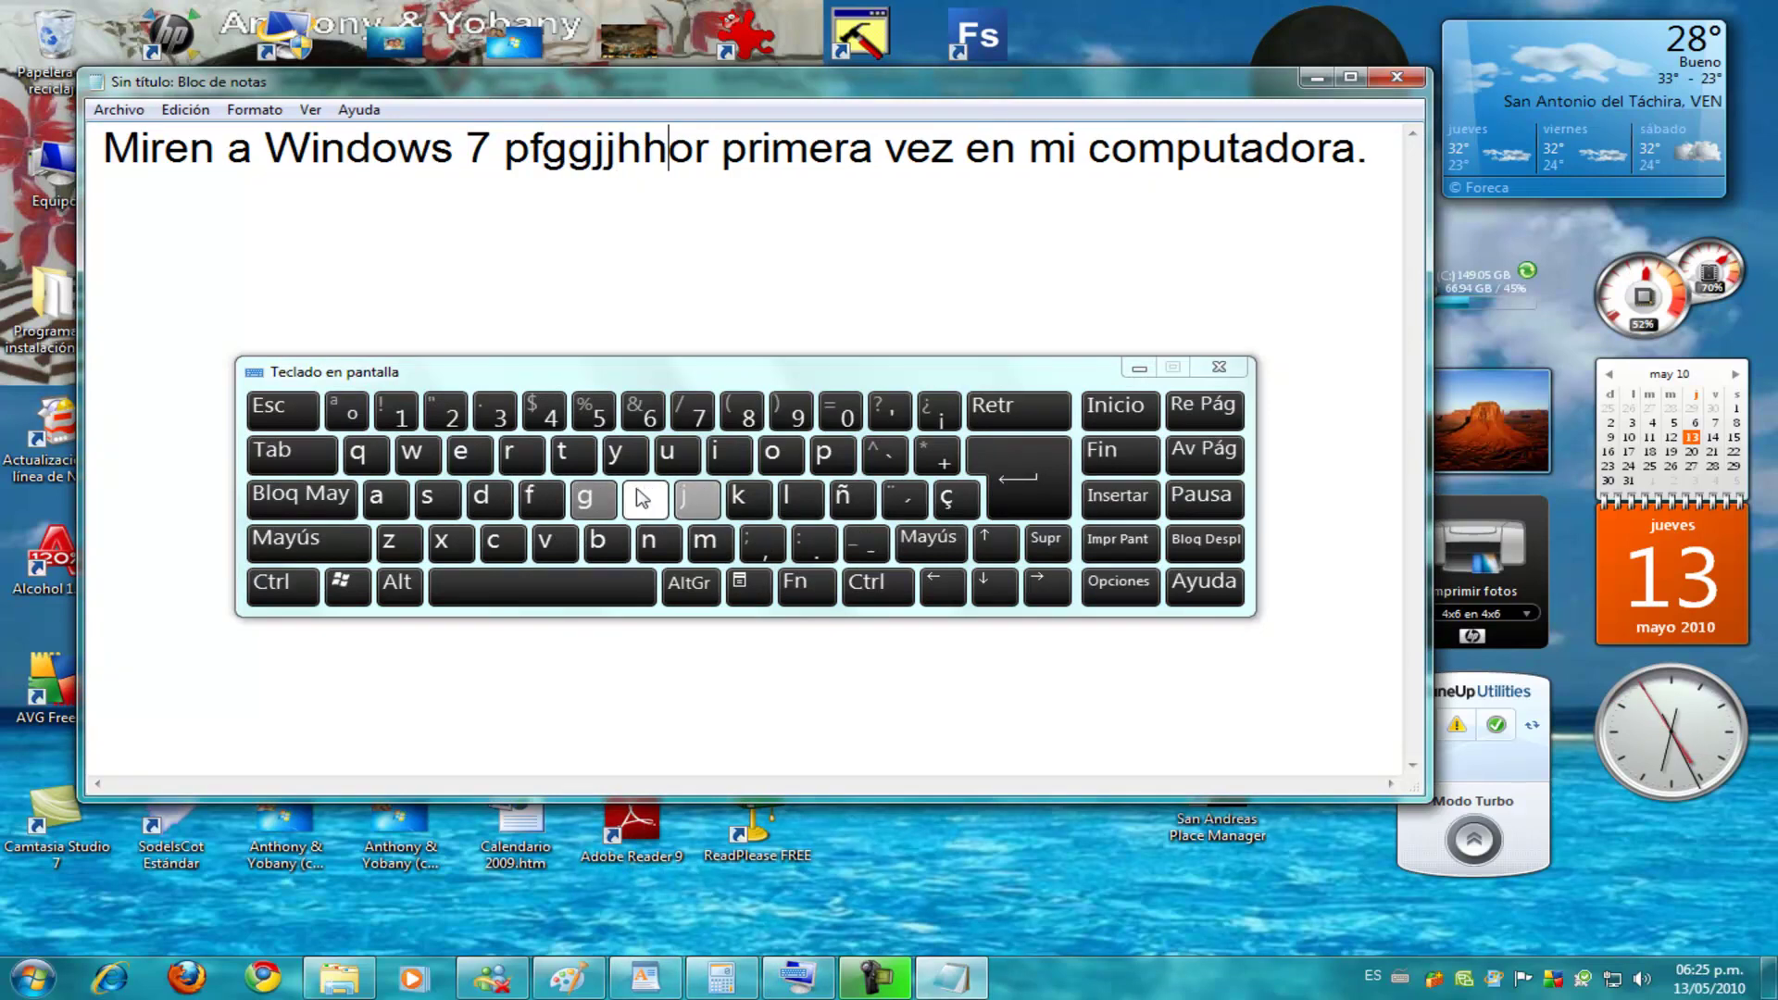
pyautogui.click(591, 500)
pyautogui.click(1139, 372)
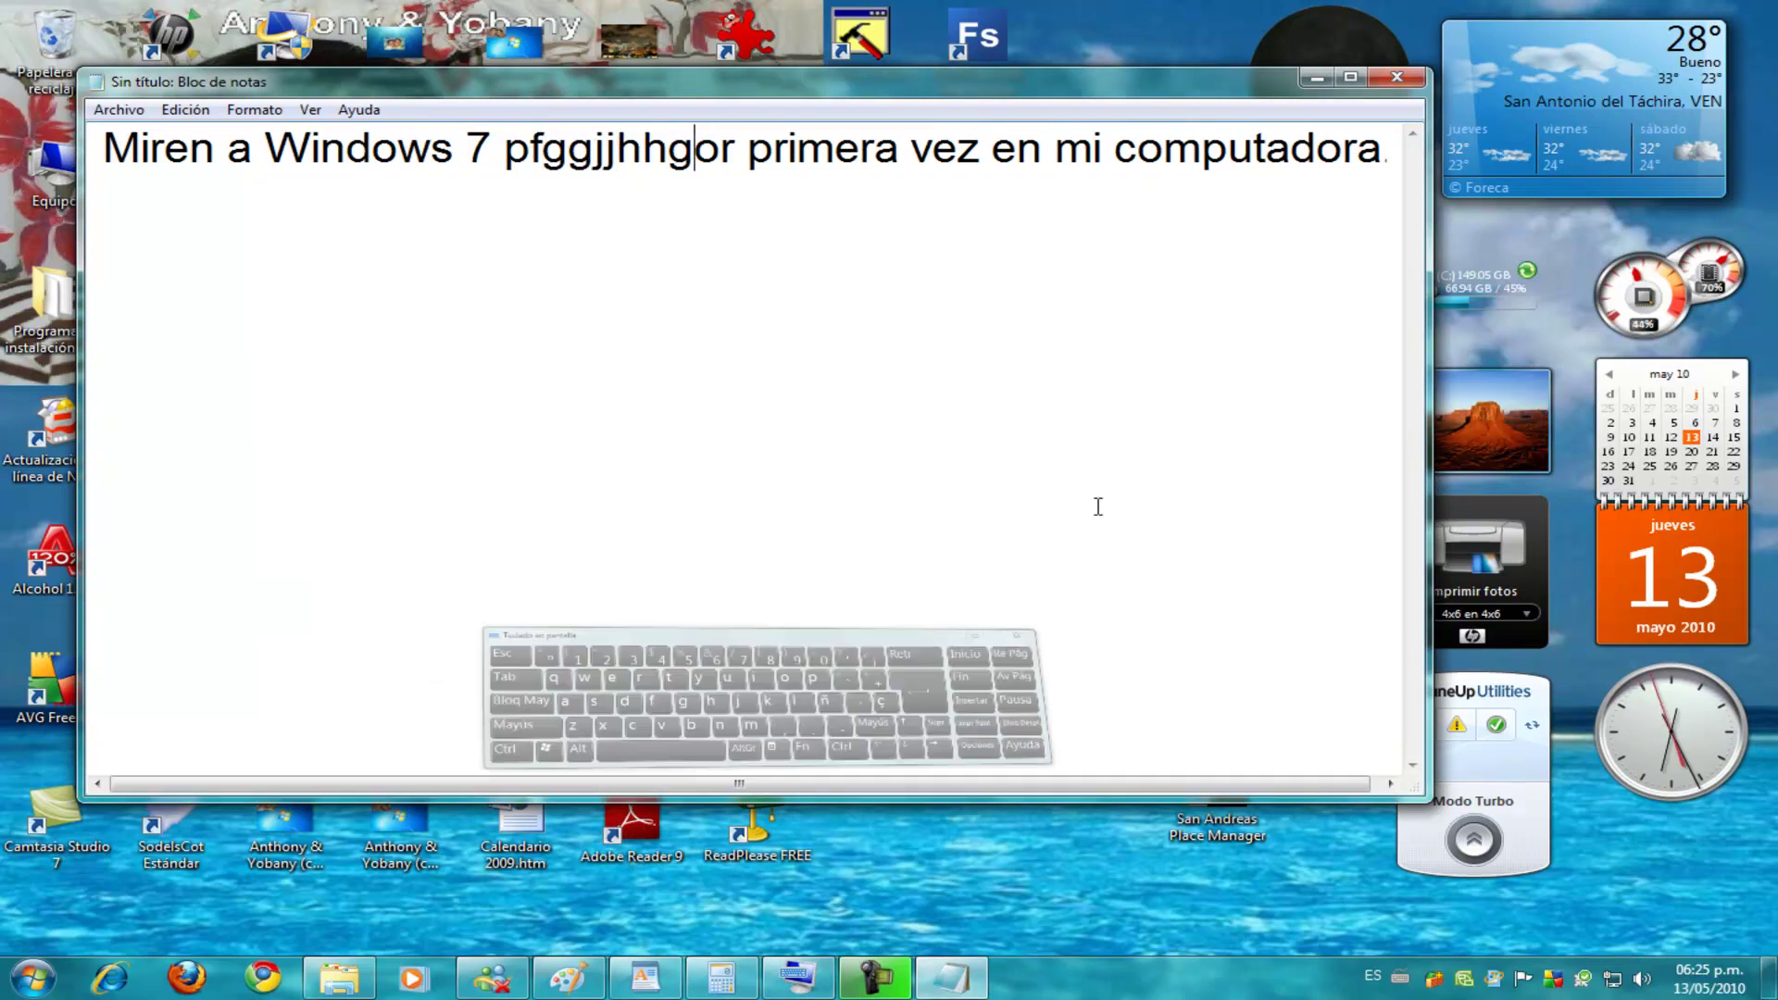
# Restore the Calculator, WordPad, Paint and Bibliotecas windows, and slightly widen the navigation pane in Bibliotecas
pyautogui.click(721, 976)
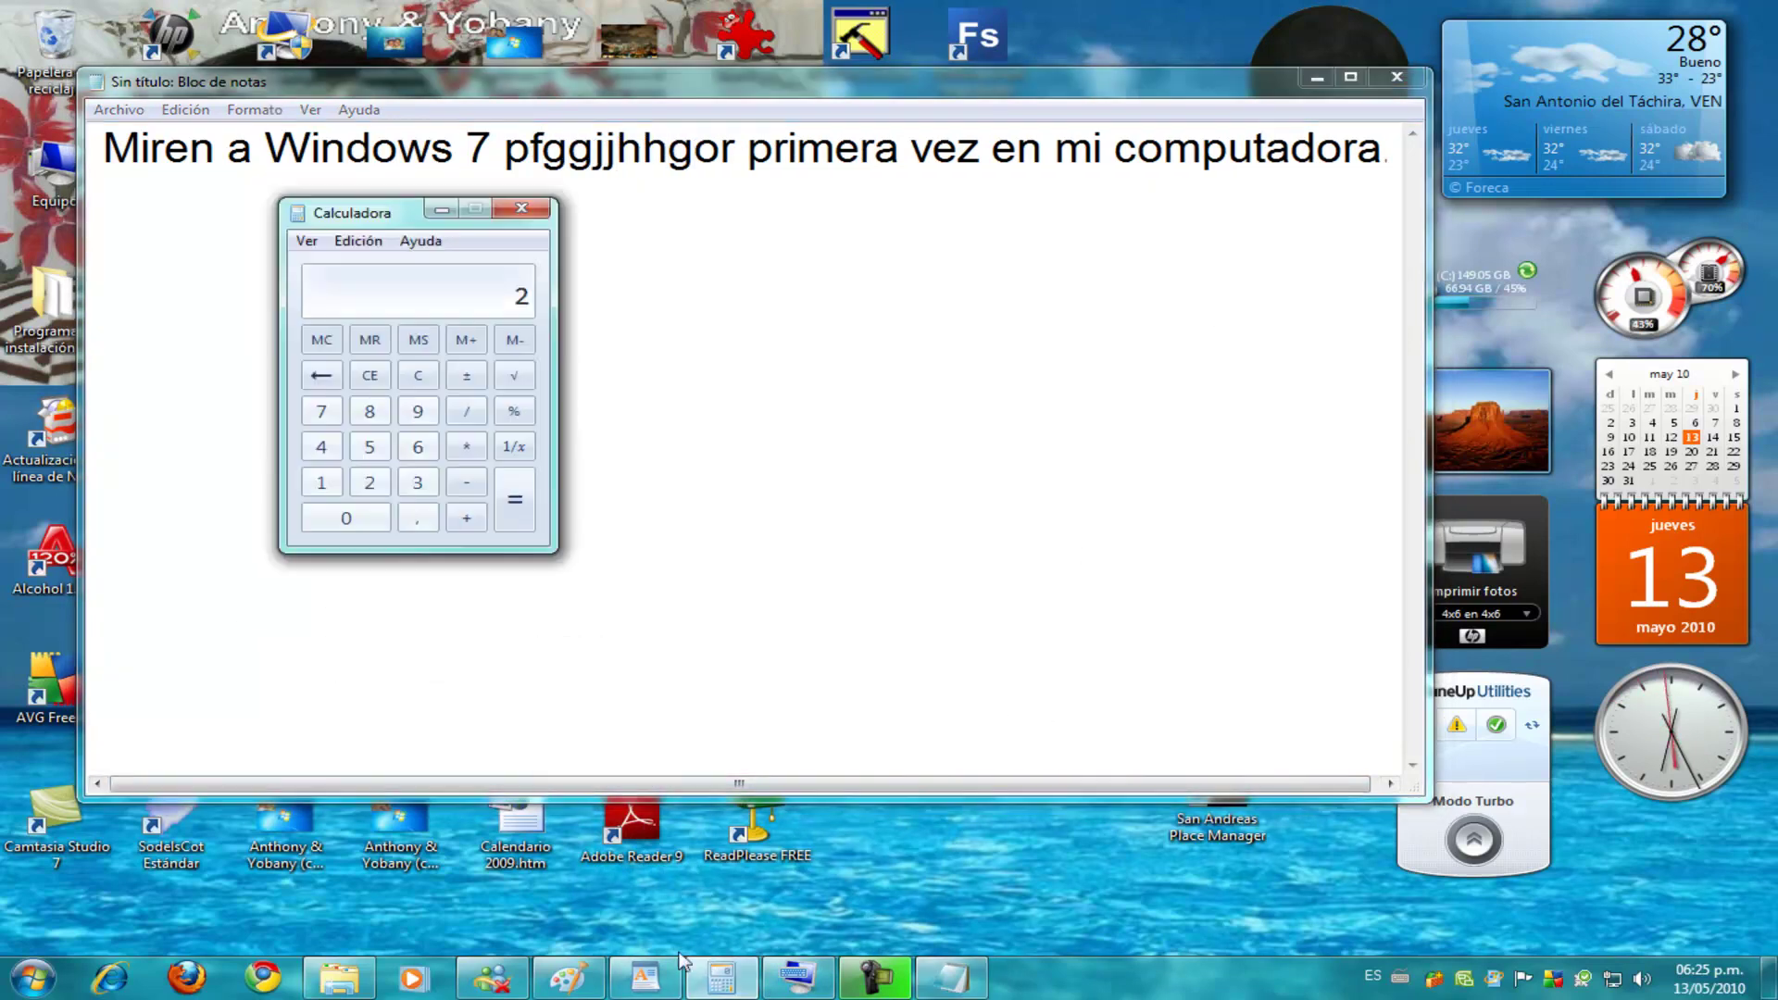
pyautogui.click(645, 976)
pyautogui.click(568, 981)
pyautogui.click(339, 976)
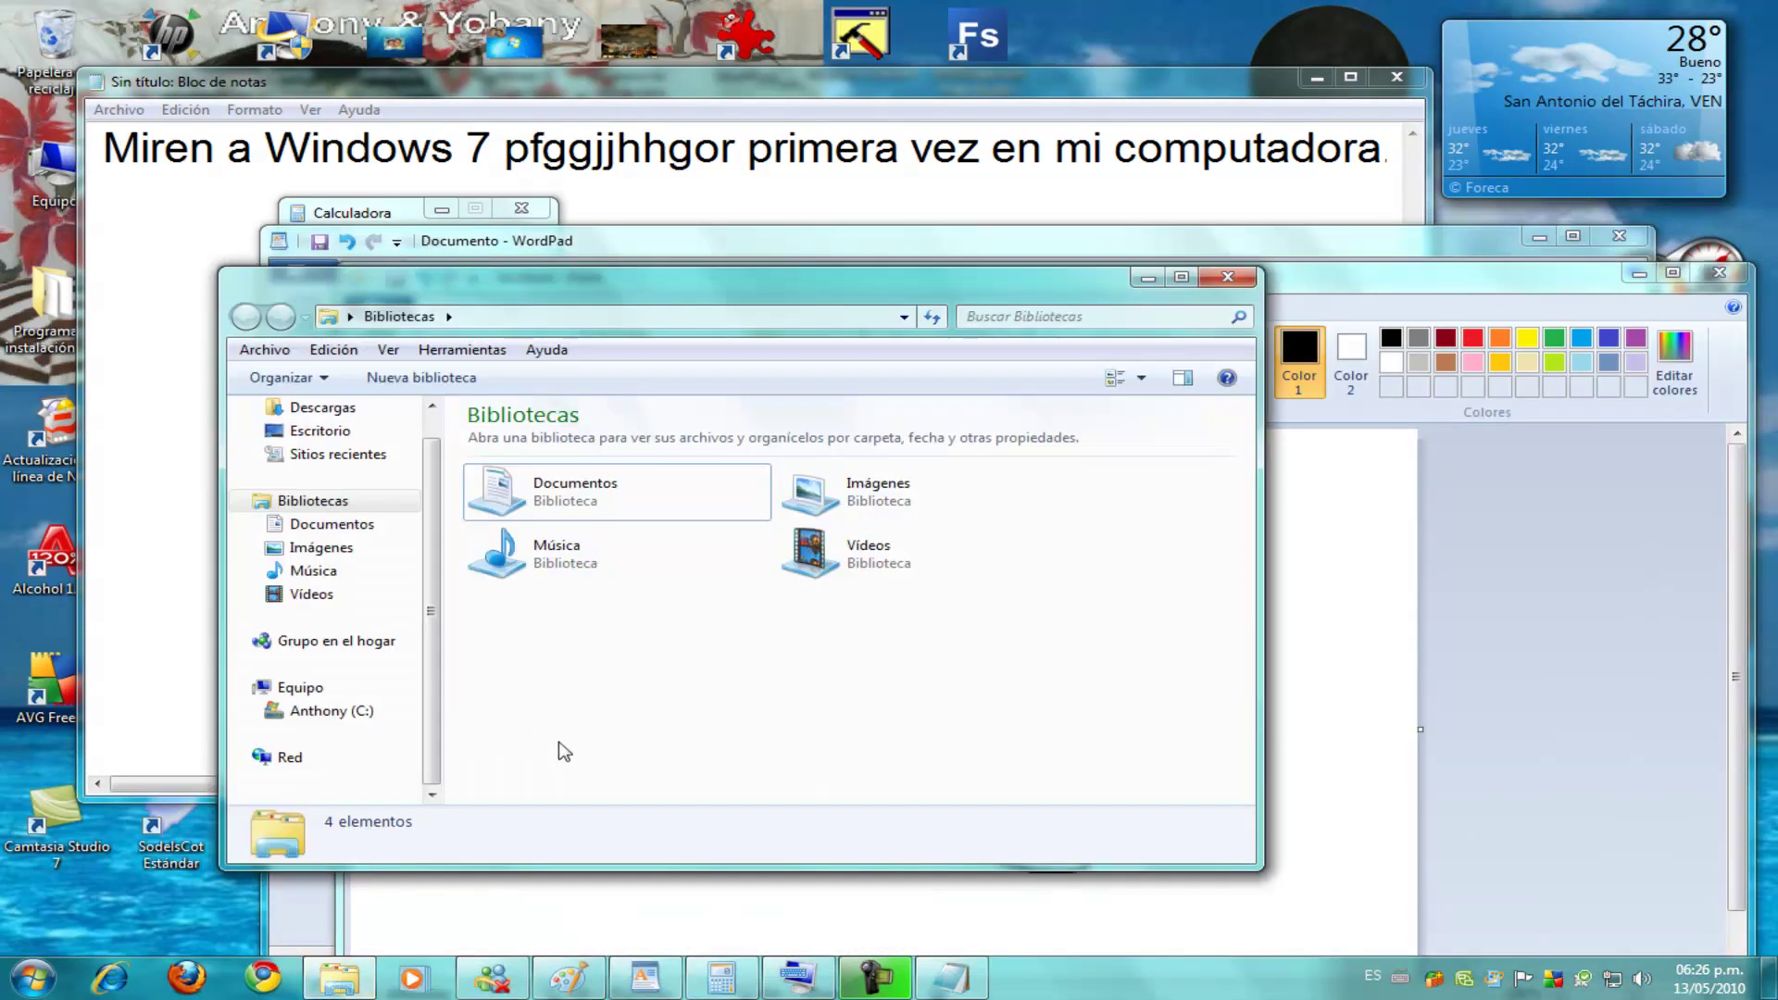
pyautogui.moveTo(433, 706); pyautogui.dragTo(447, 705)
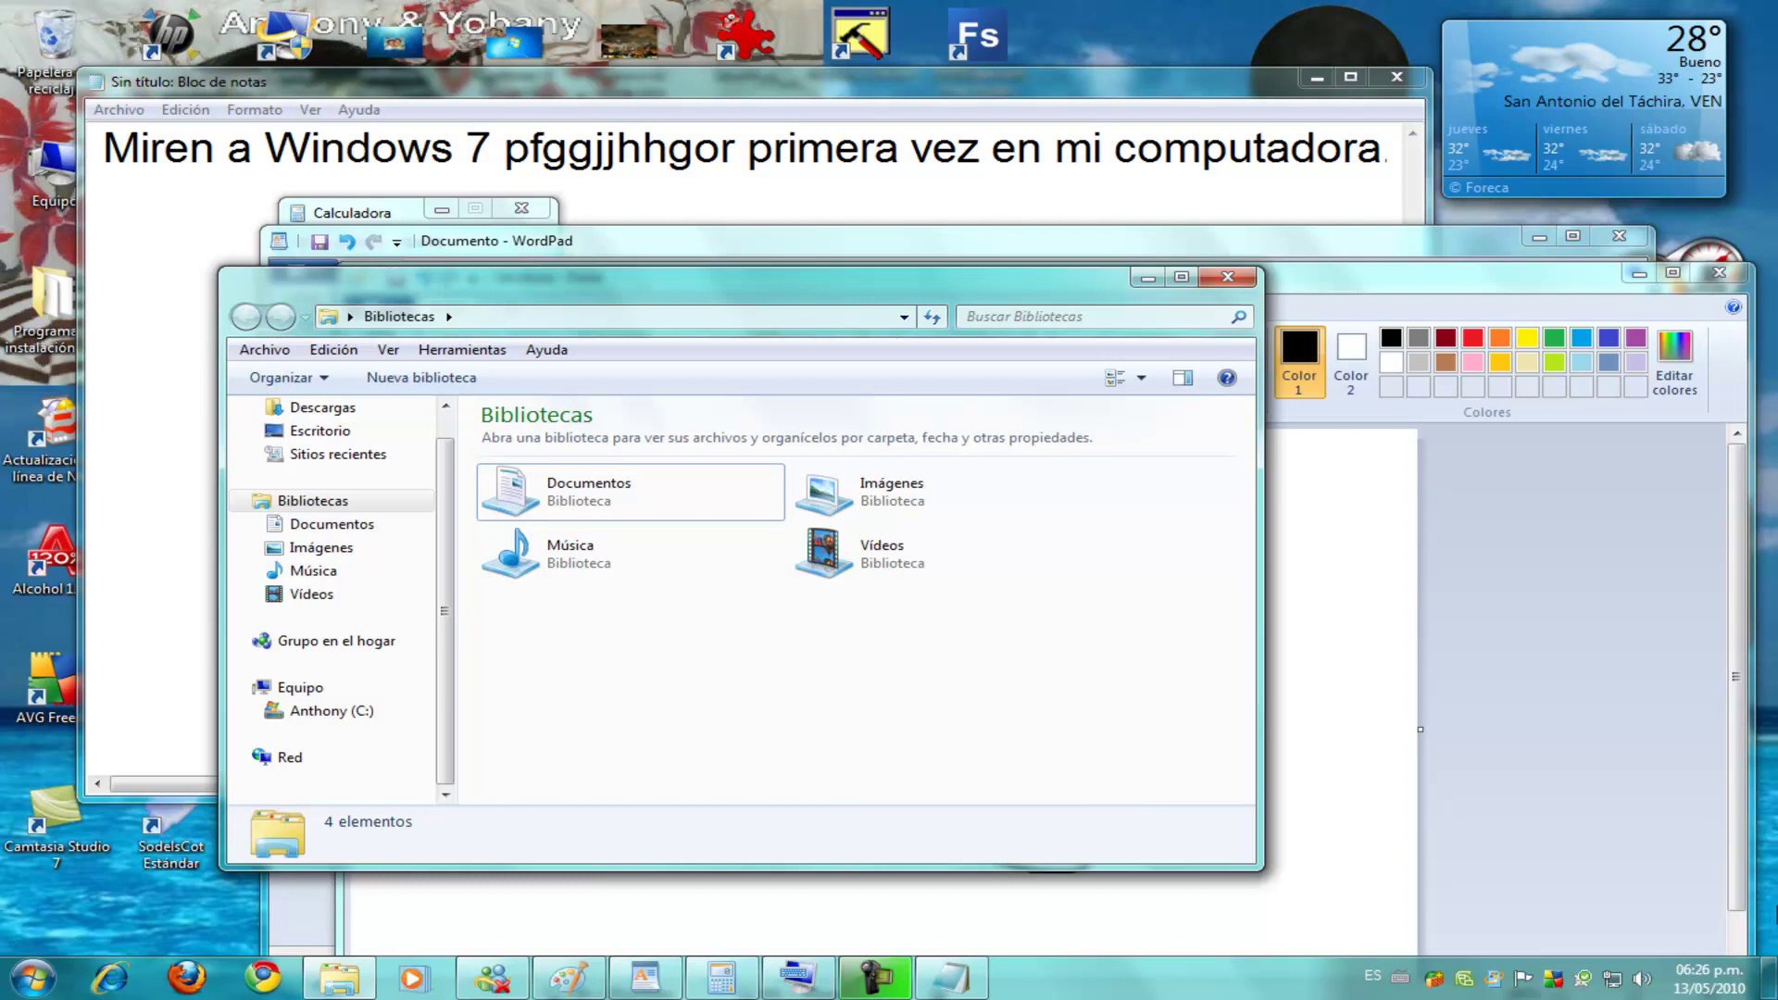
# Snap the Bibliotecas window to the right half of the screen and the Paint window to the left half
pyautogui.moveTo(1770, 977)
pyautogui.moveTo(892, 268)
pyautogui.mouseDown()
pyautogui.moveTo(916, 261)
pyautogui.moveTo(914, 221)
pyautogui.moveTo(902, 237)
pyautogui.mouseUp()
pyautogui.moveTo(710, 258); pyautogui.dragTo(1775, 227)
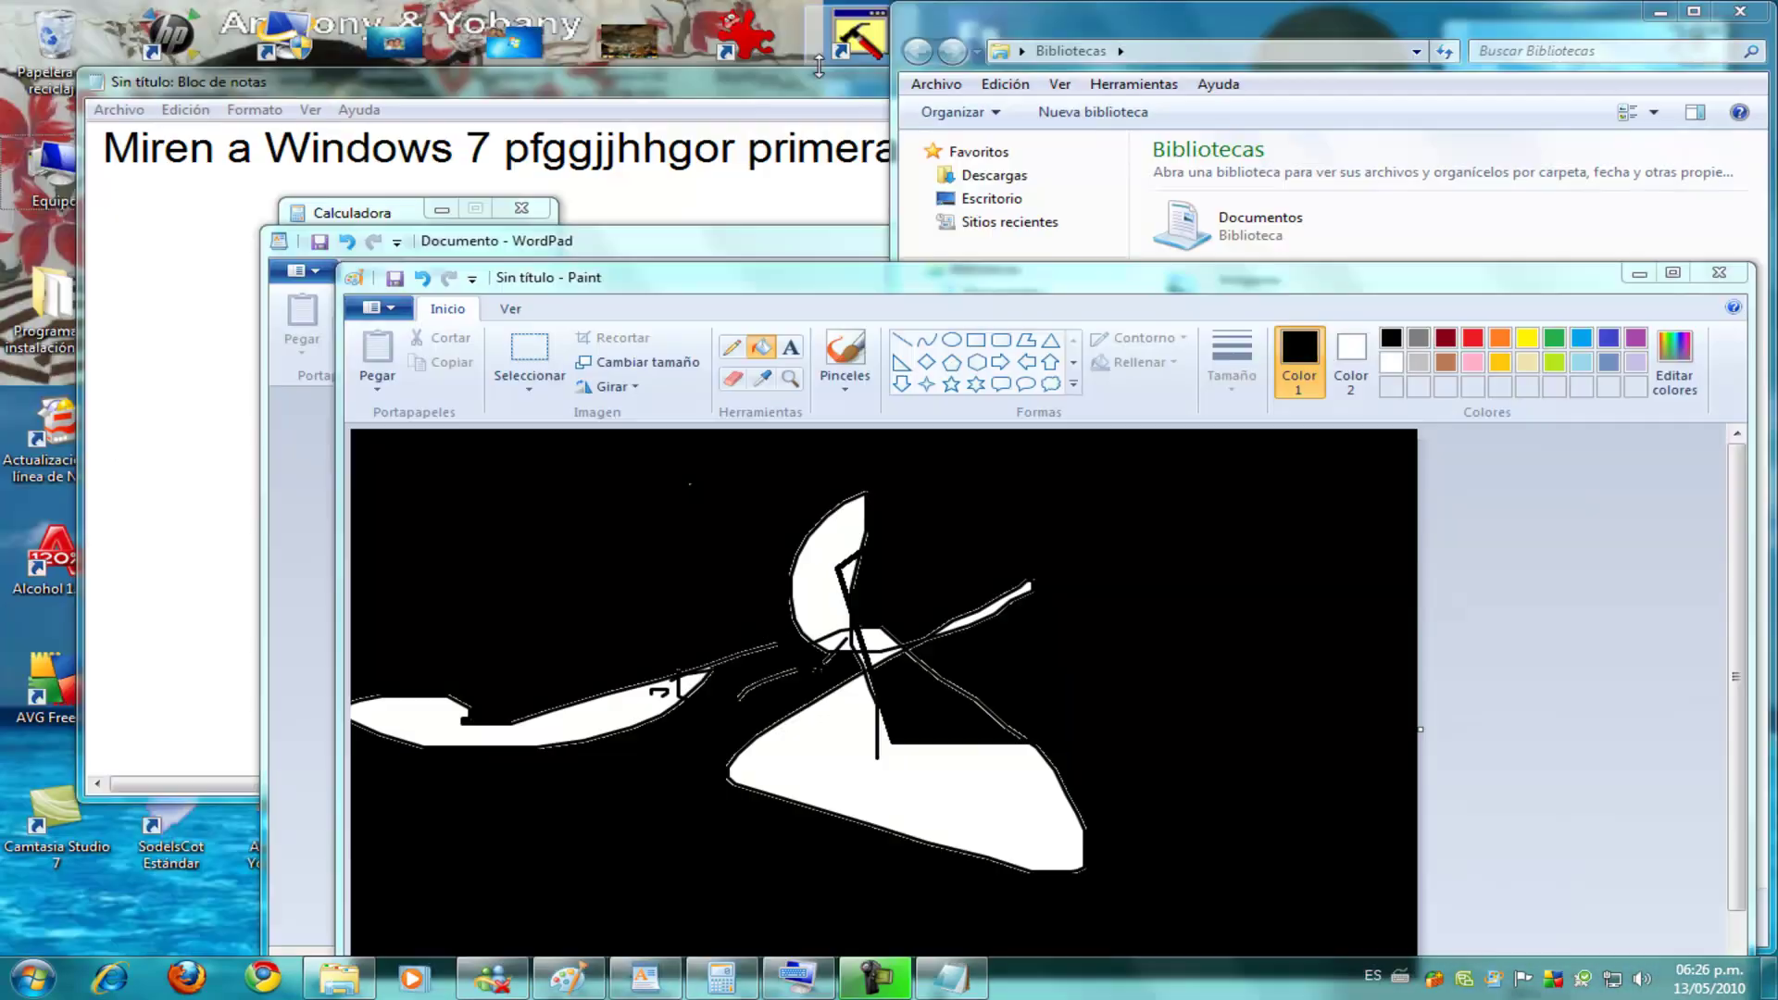
pyautogui.moveTo(891, 287)
pyautogui.mouseDown()
pyautogui.moveTo(938, 286)
pyautogui.moveTo(2, 264)
pyautogui.mouseUp()
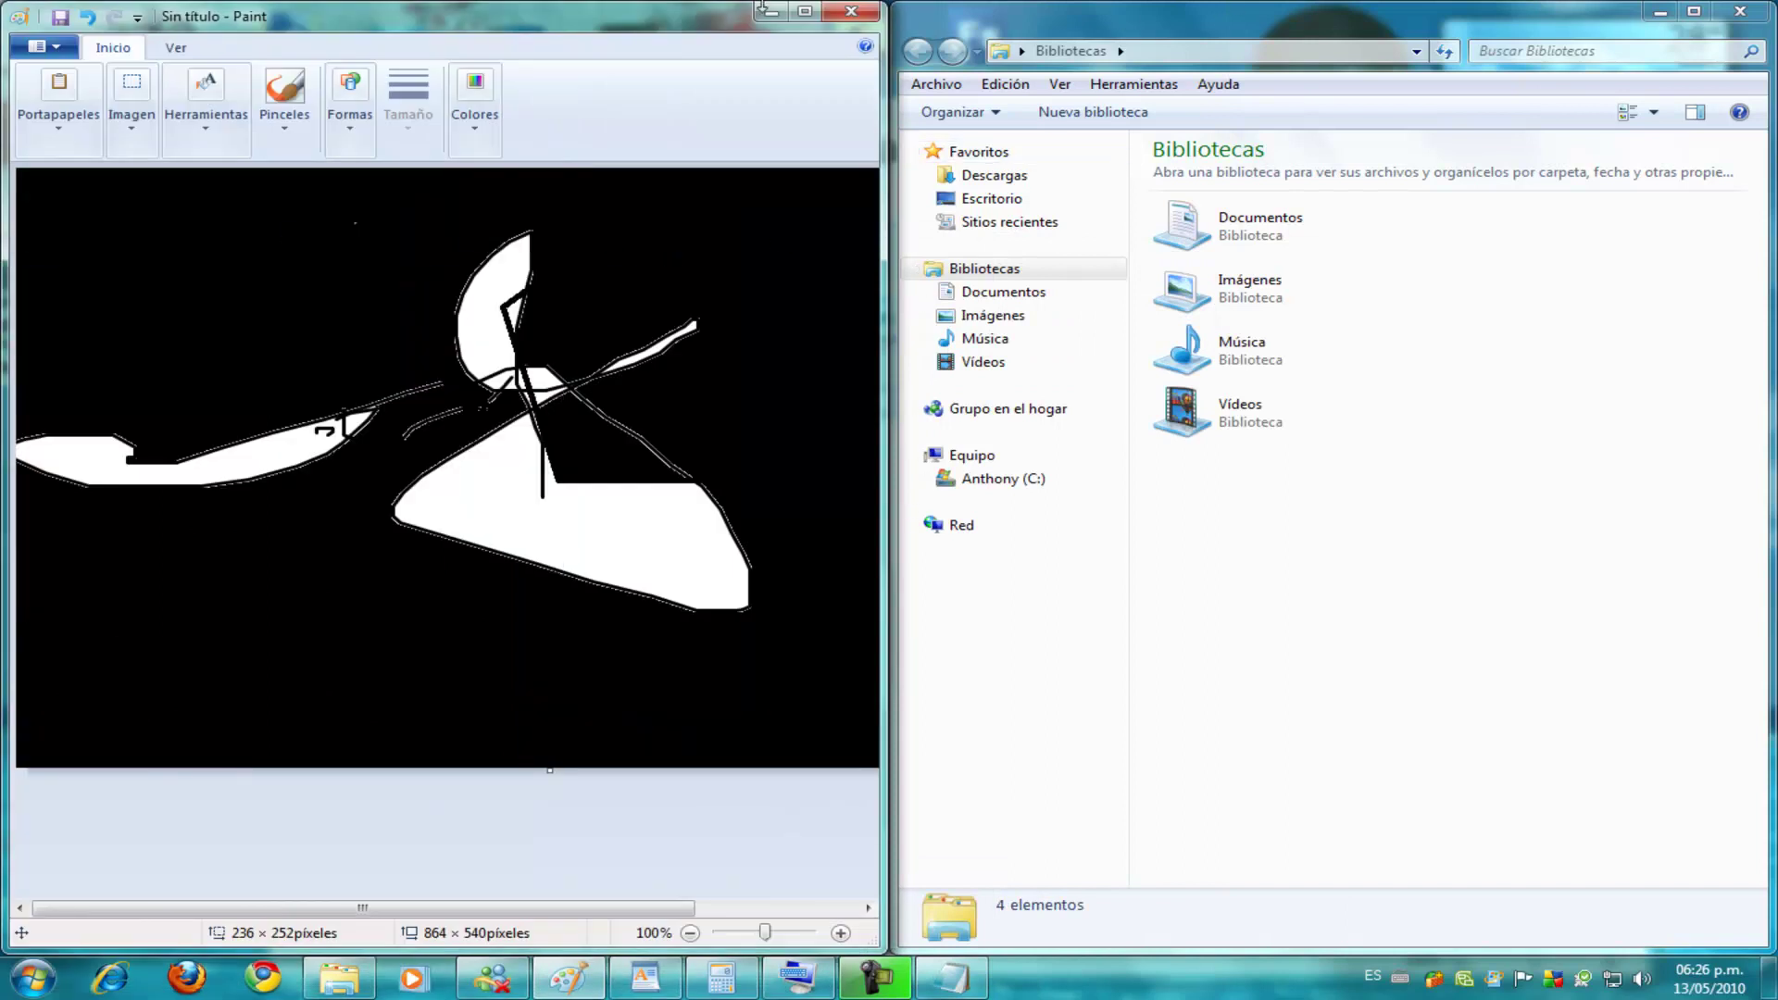
# Unsnap the Paint and Bibliotecas windows, maximize and restore Bibliotecas, and move it slightly across the desktop
pyautogui.press('super+Down')
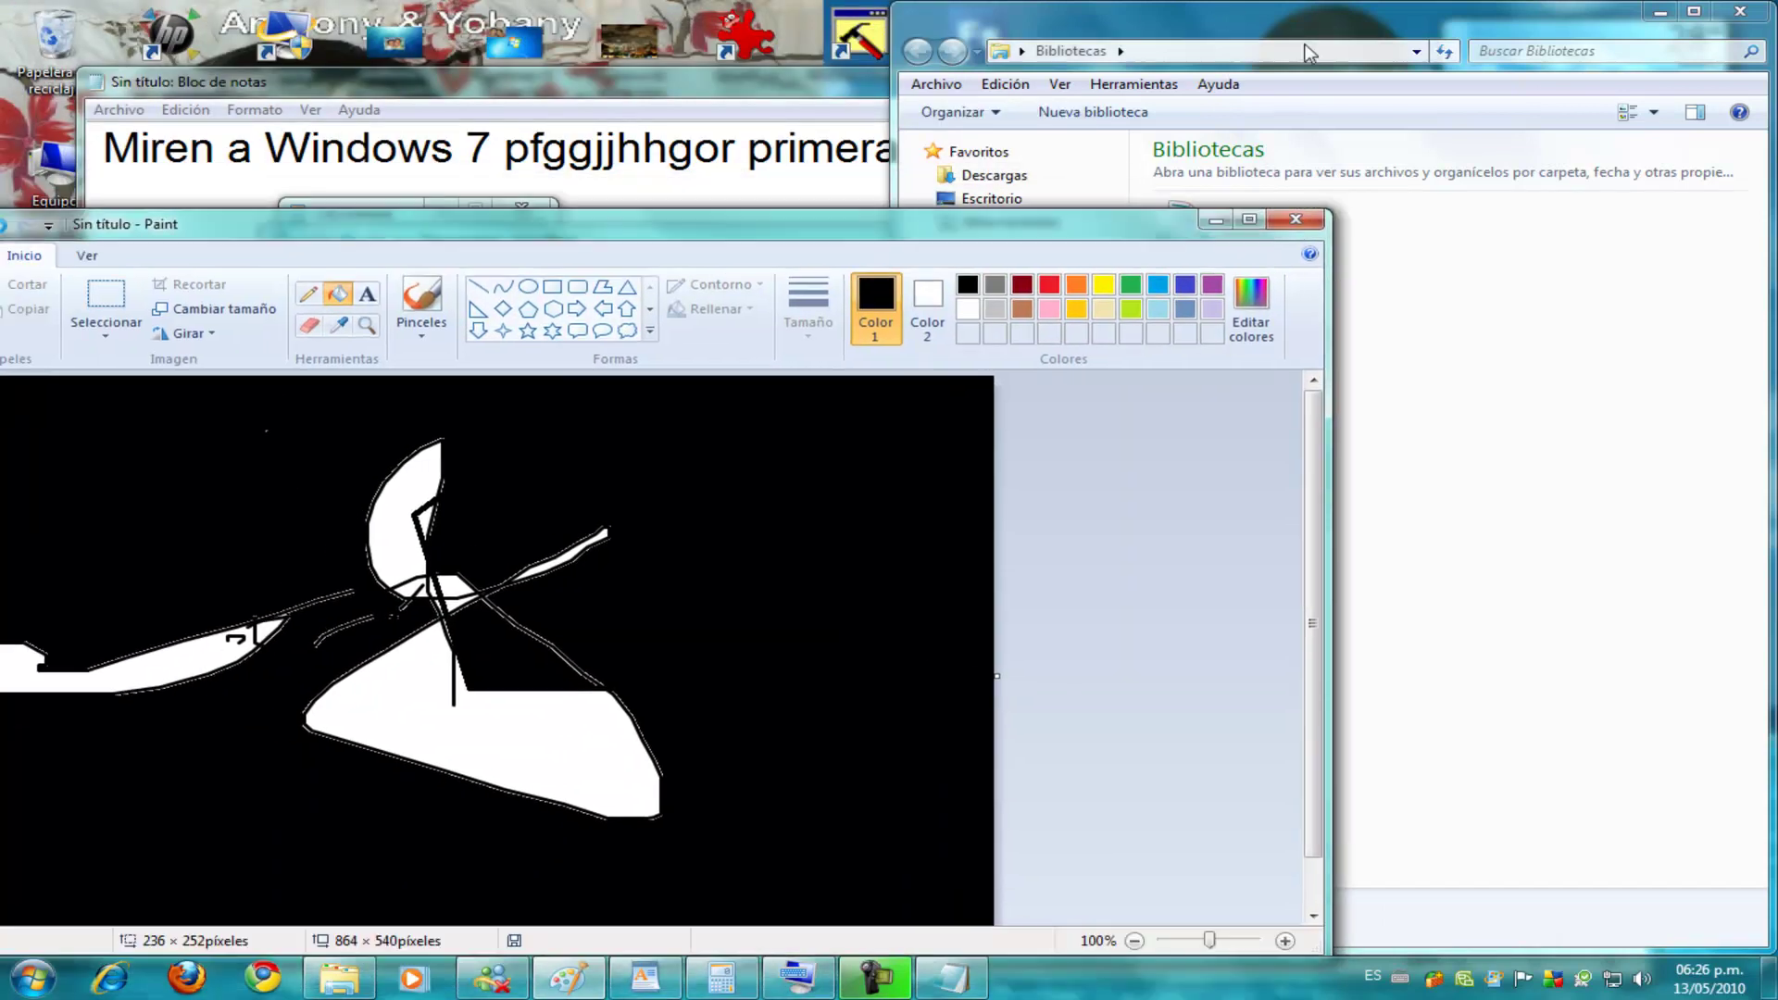
pyautogui.press('super+Down')
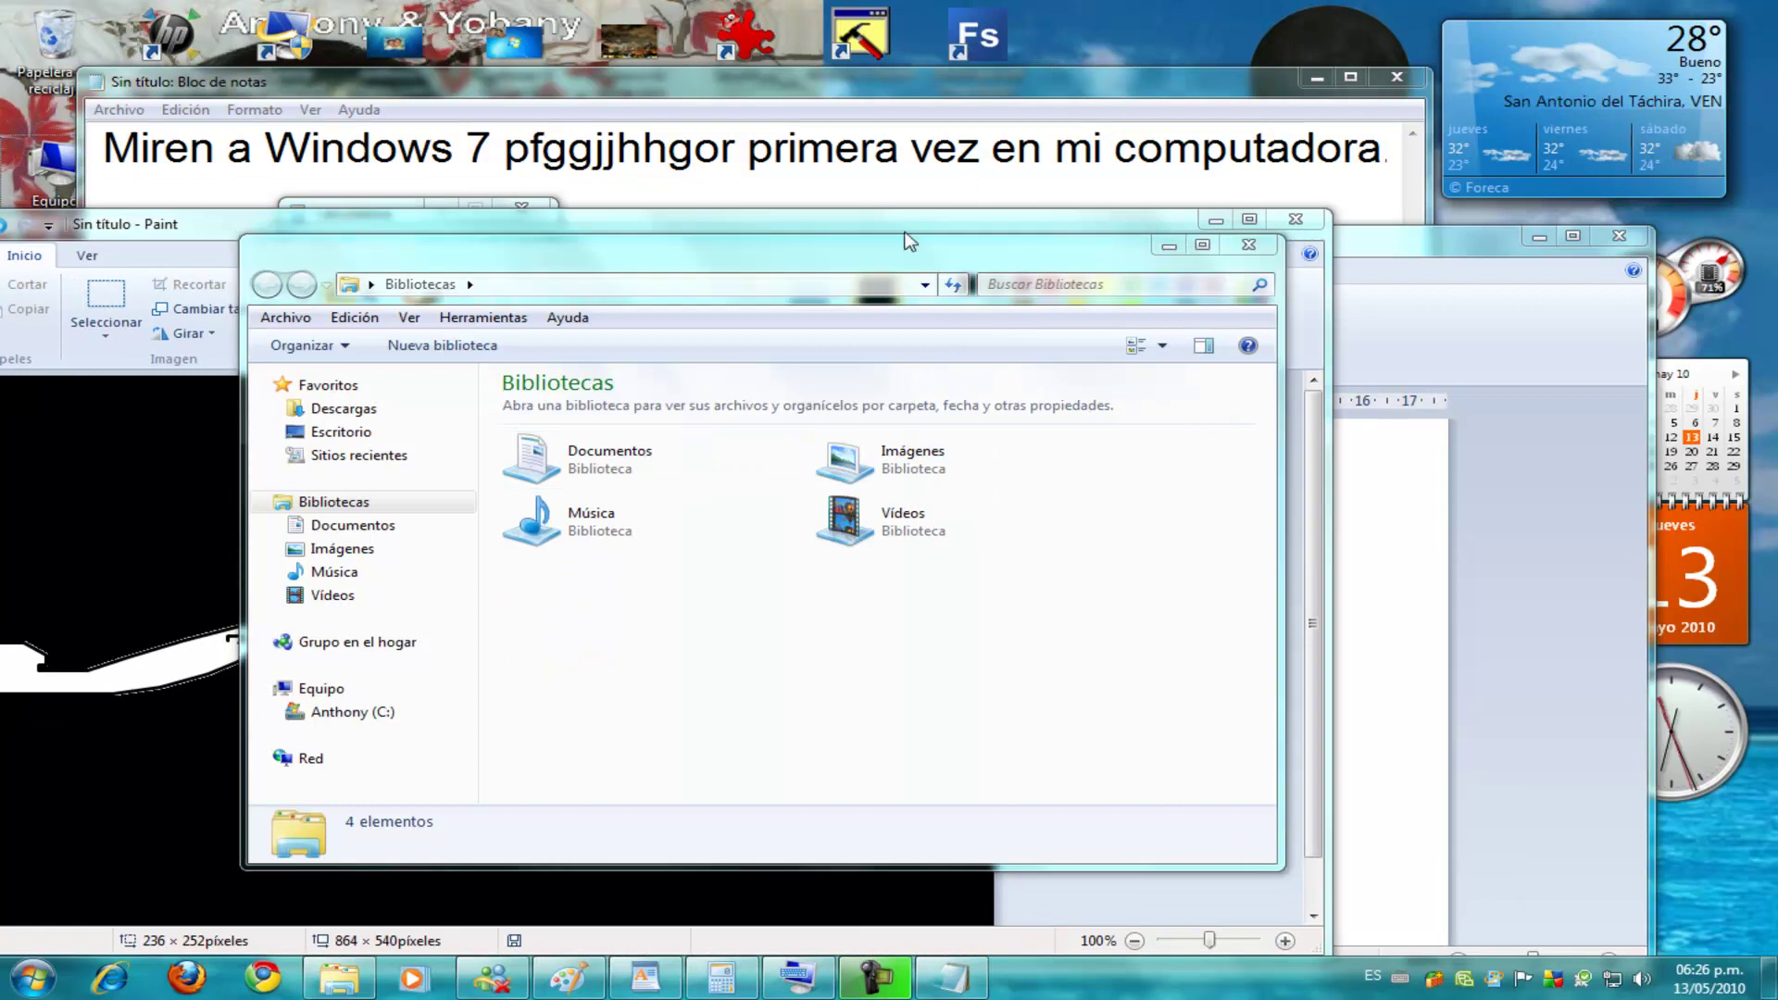
pyautogui.press('super+Up')
pyautogui.press('super+Down')
pyautogui.moveTo(706, 276)
pyautogui.mouseDown()
pyautogui.moveTo(964, 294)
pyautogui.moveTo(835, 287)
pyautogui.moveTo(939, 232)
pyautogui.moveTo(835, 272)
pyautogui.moveTo(847, 260)
pyautogui.mouseUp()
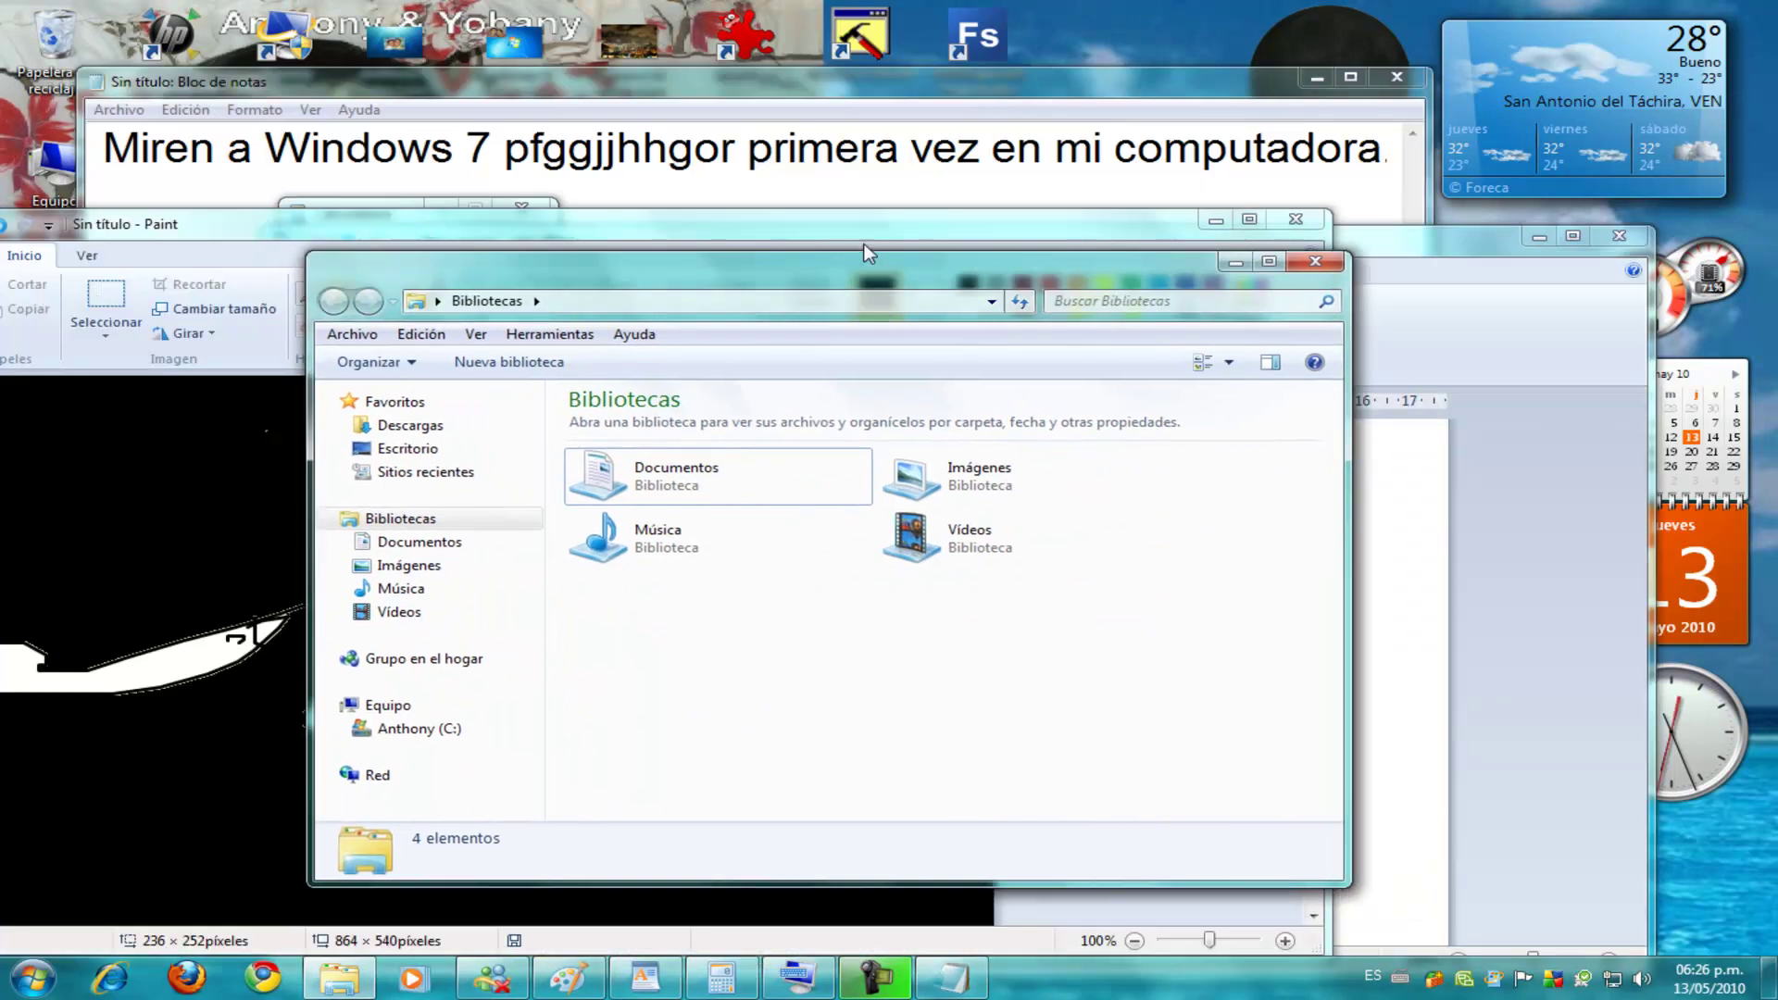
# Add the feed headlines gadget (Encabezados) from the gadget gallery to the desktop beside the clock, remove it, and close the gallery
pyautogui.rightClick(1104, 26)
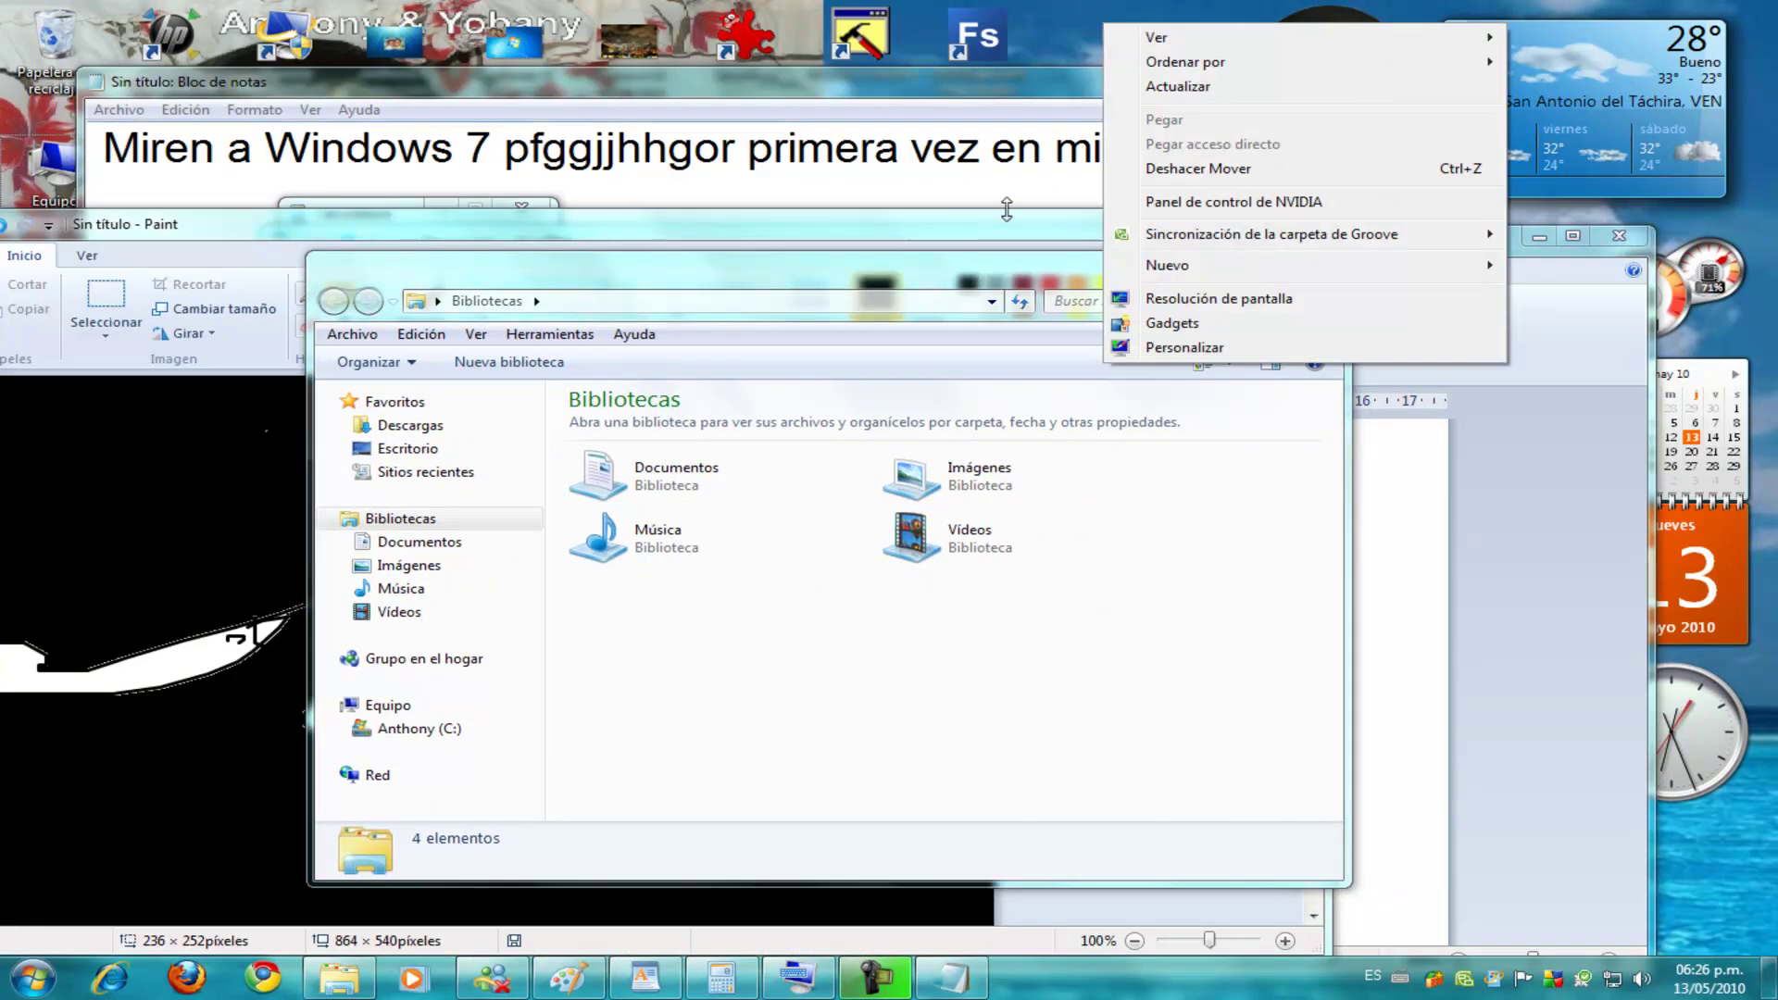
pyautogui.click(1114, 324)
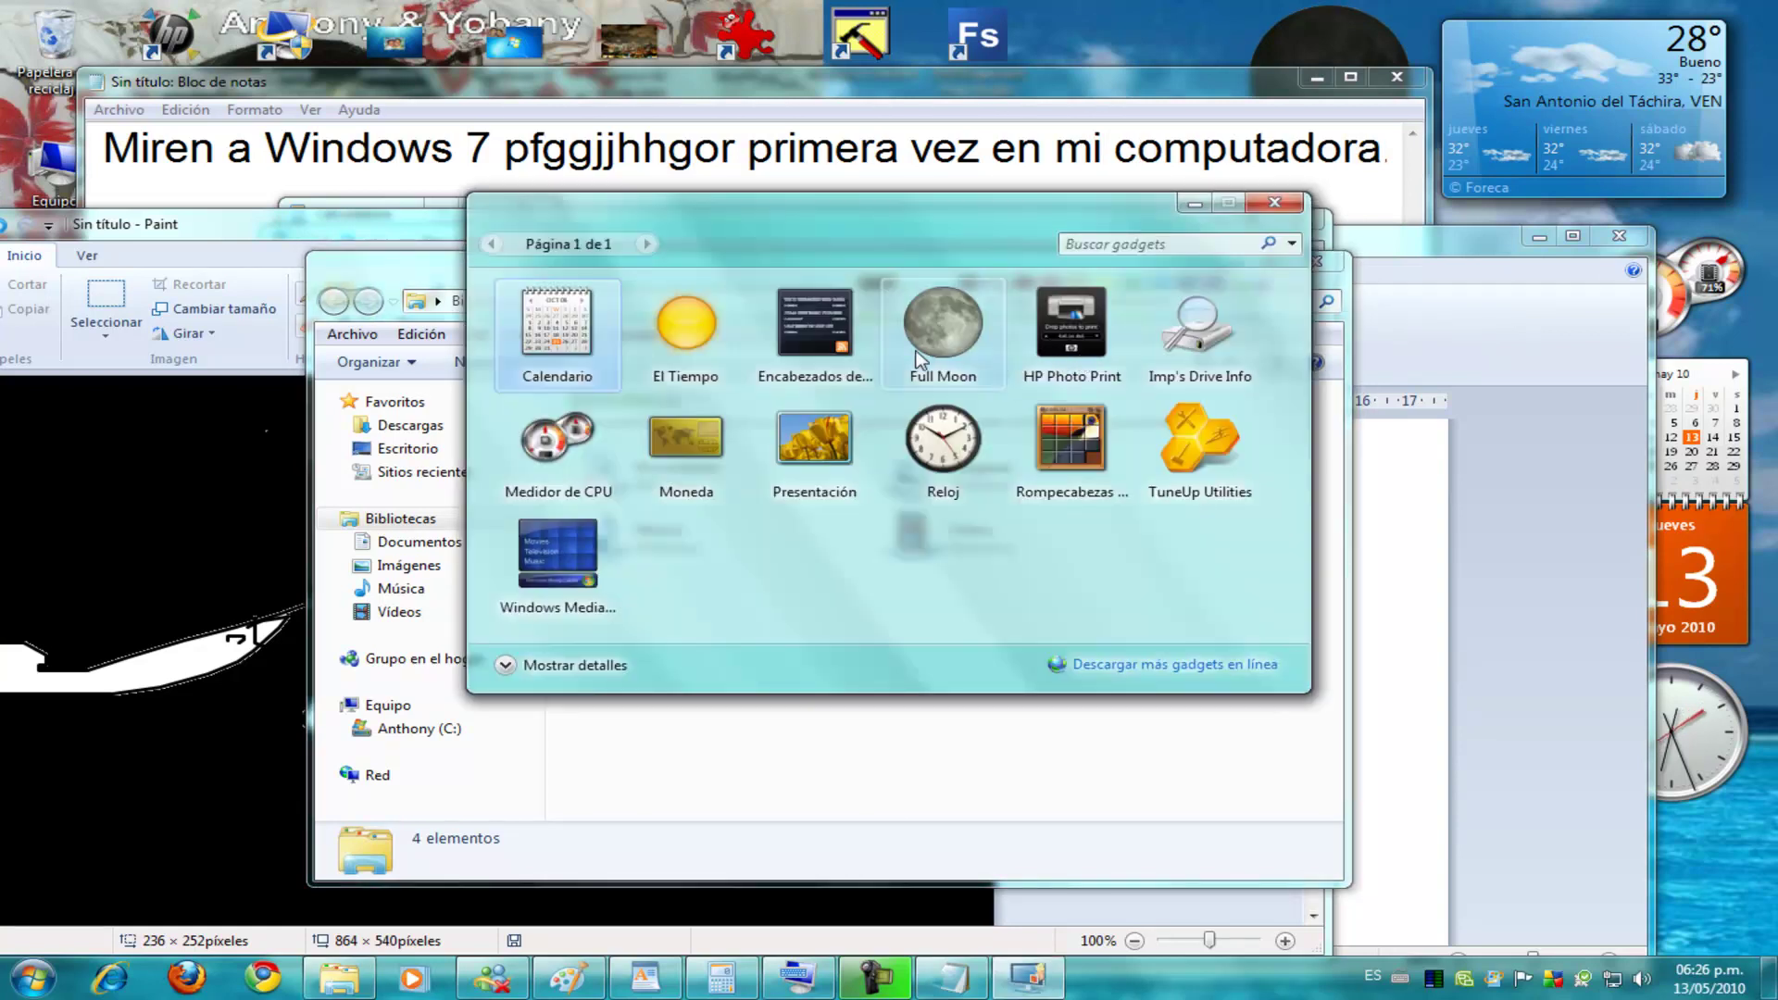
pyautogui.click(810, 346)
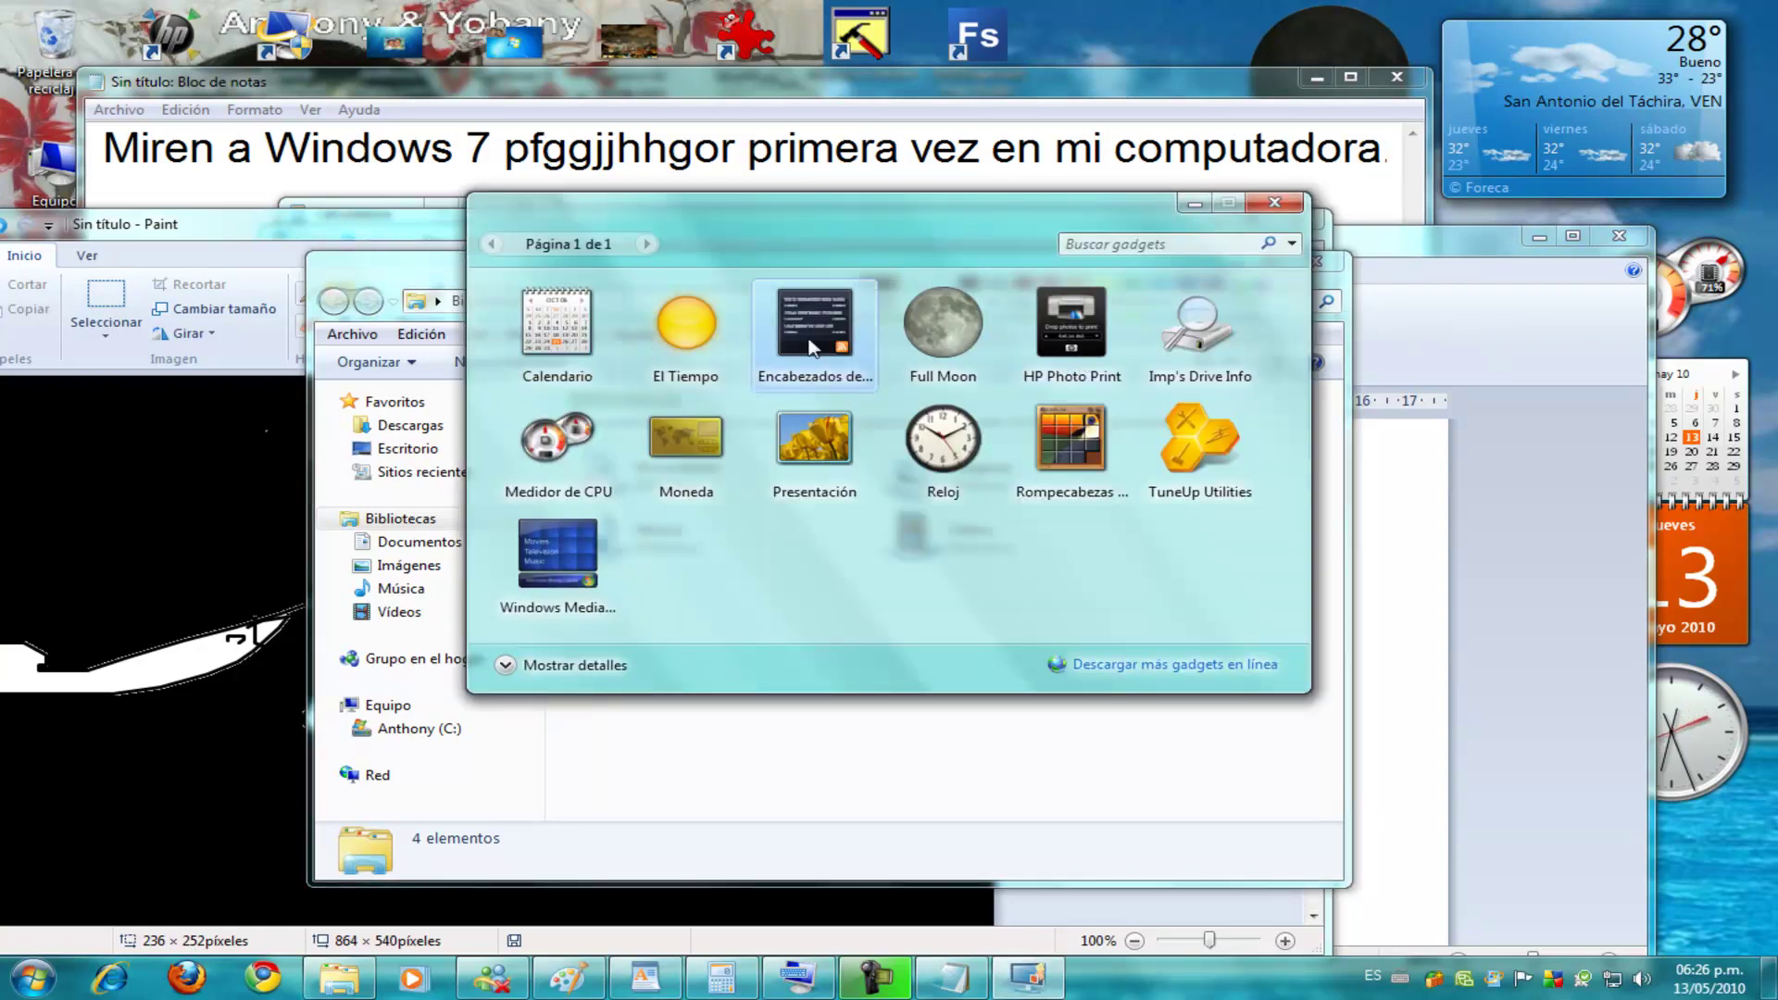
pyautogui.moveTo(811, 347); pyautogui.dragTo(1562, 790)
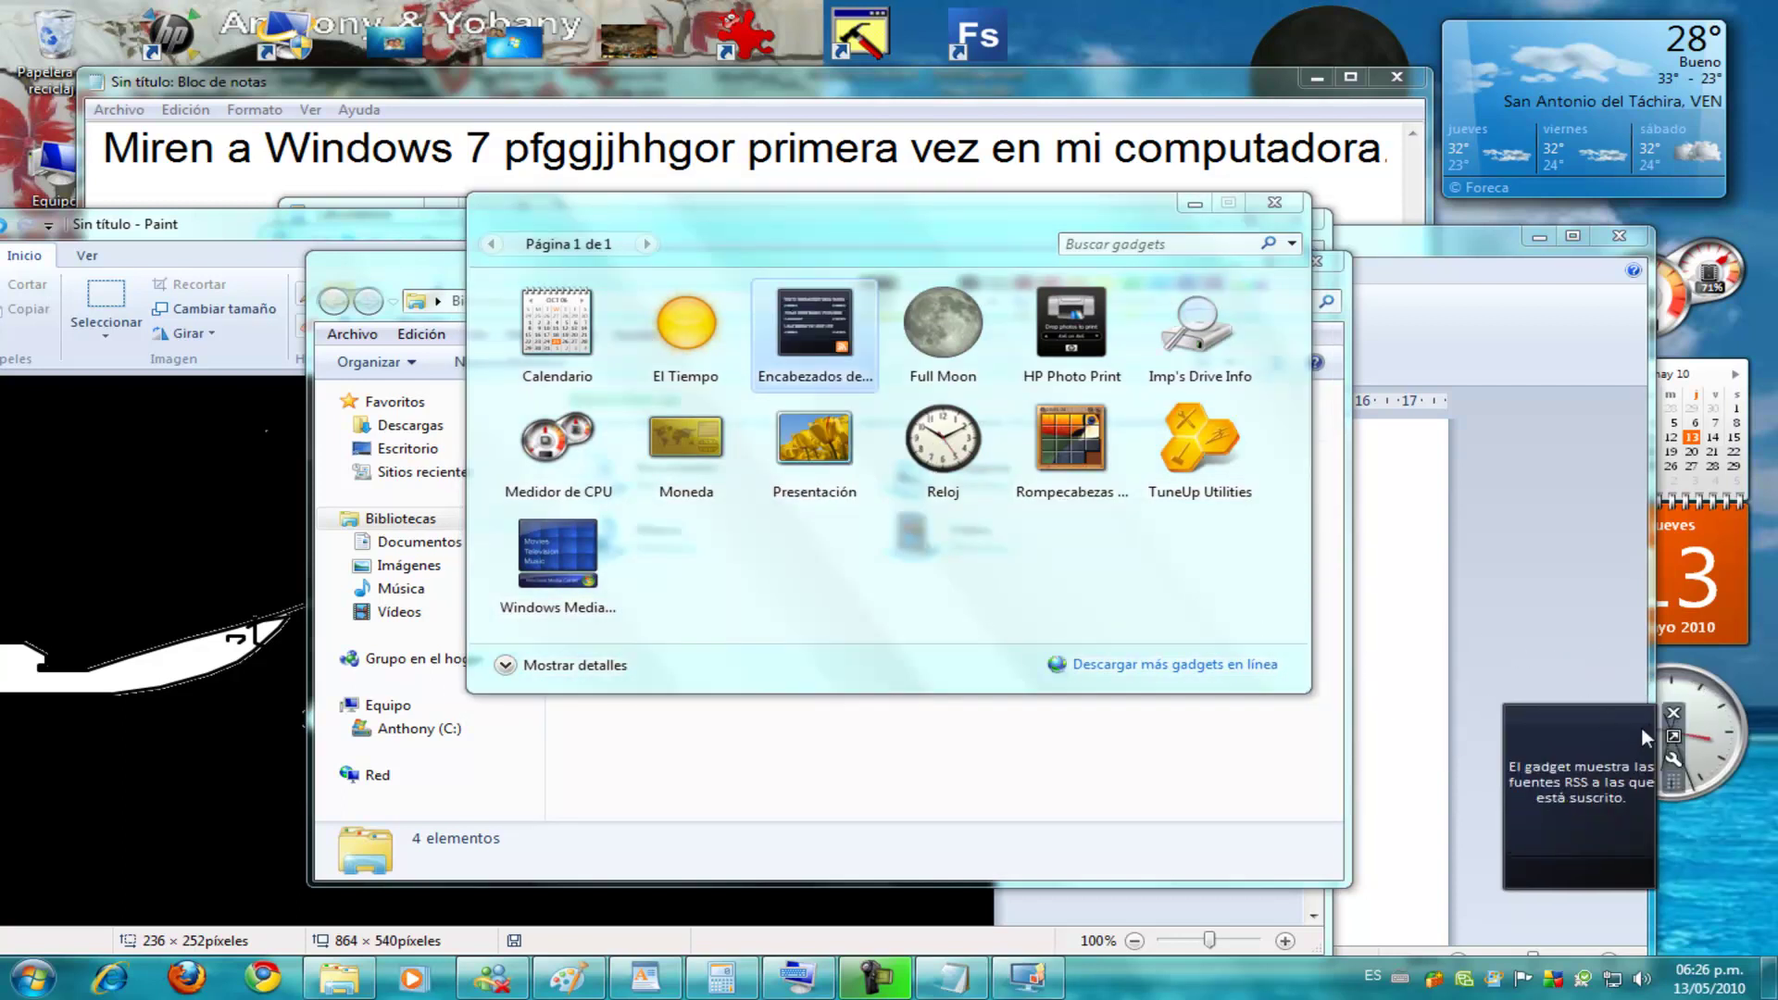
pyautogui.click(1683, 719)
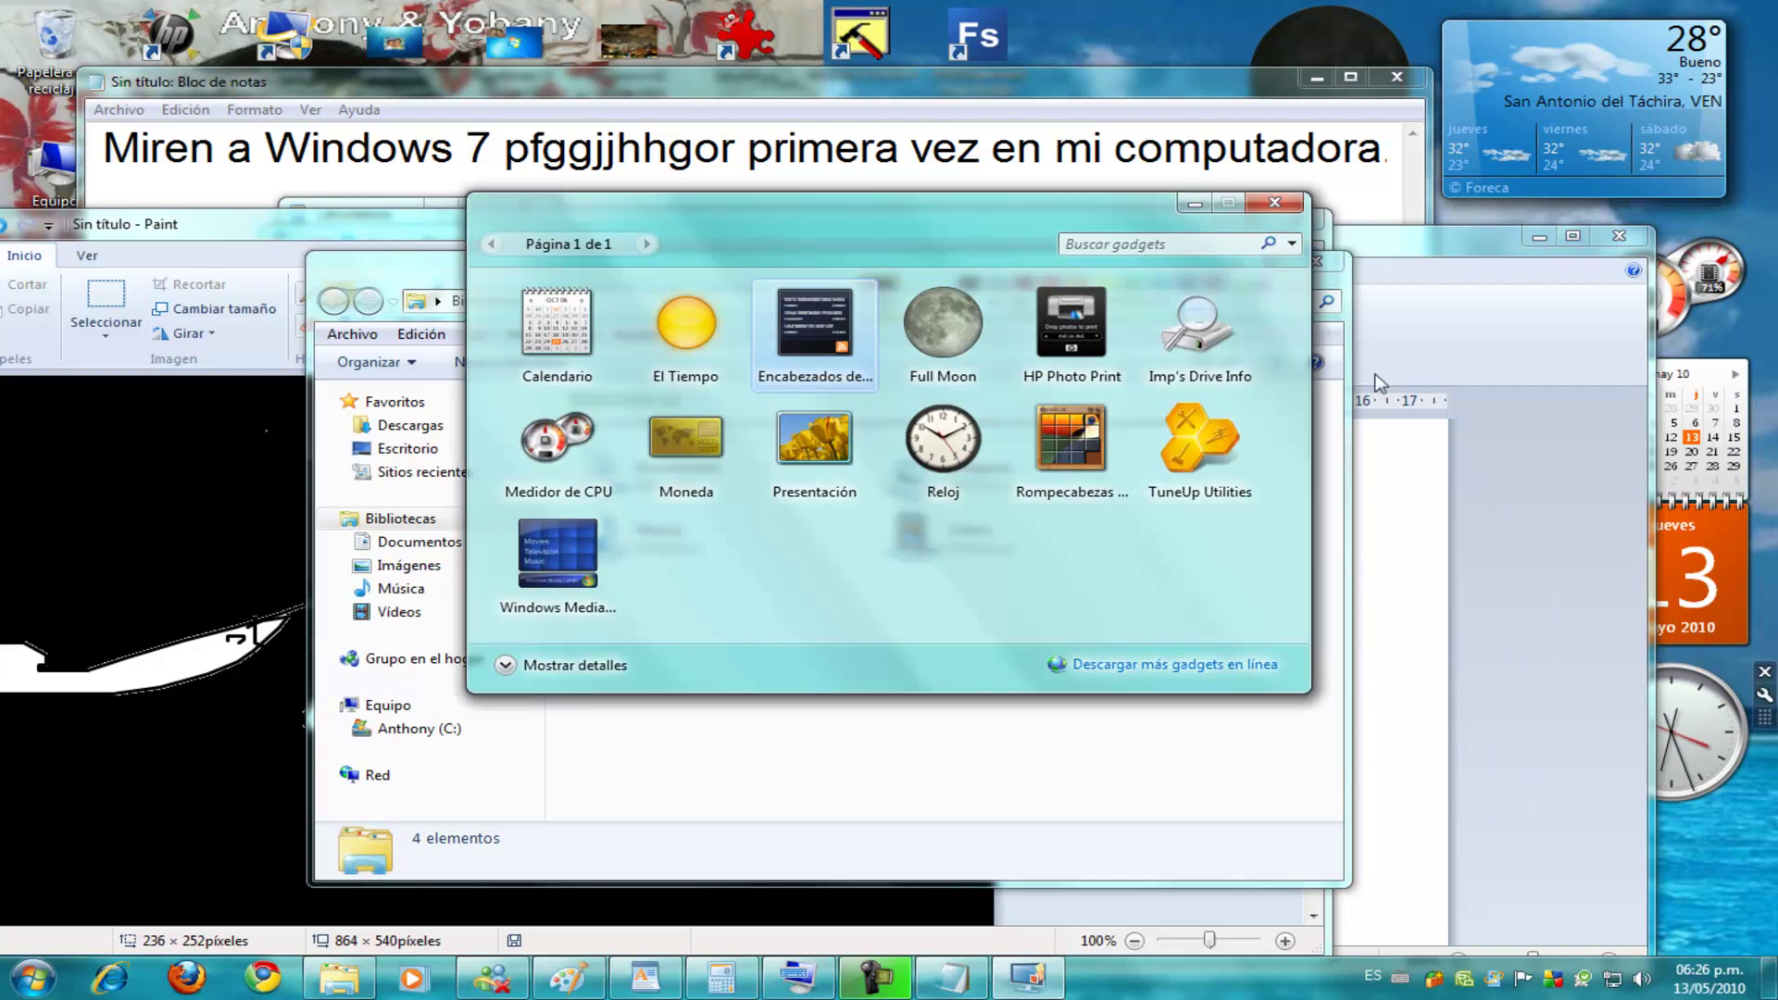
pyautogui.click(1273, 202)
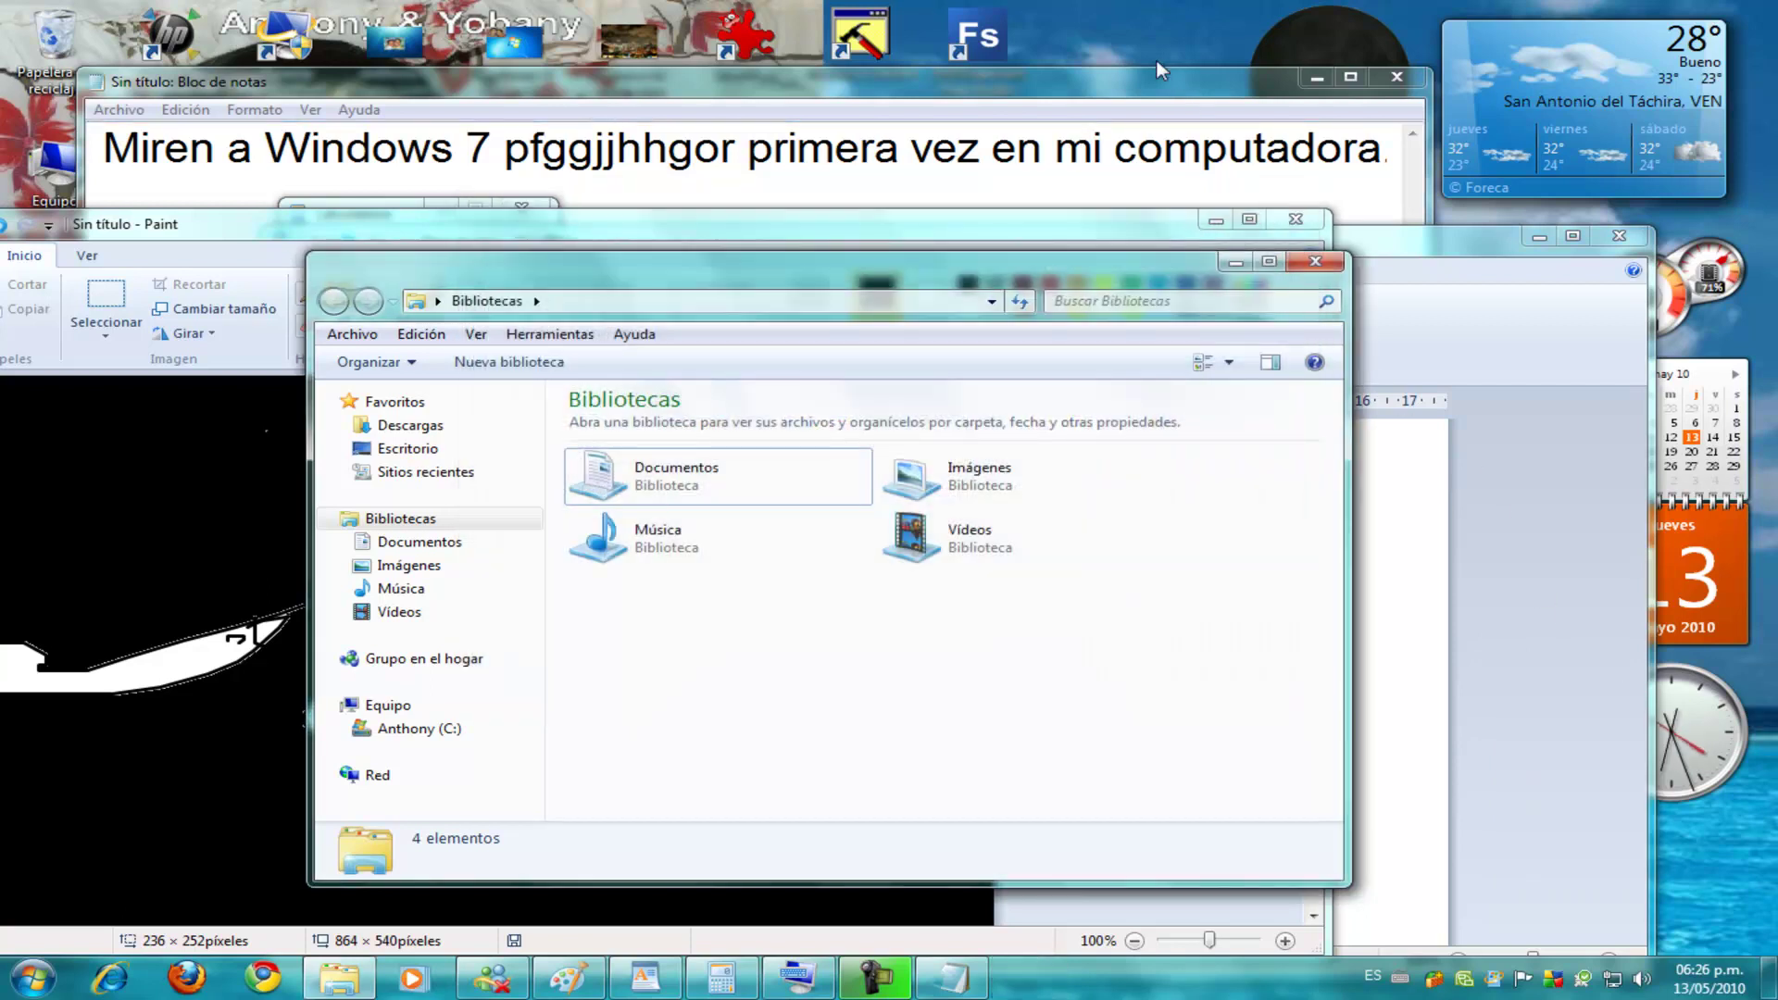
# Open the desktop personalization settings and apply the Arquitectura theme from the Aero themes
pyautogui.rightClick(1142, 23)
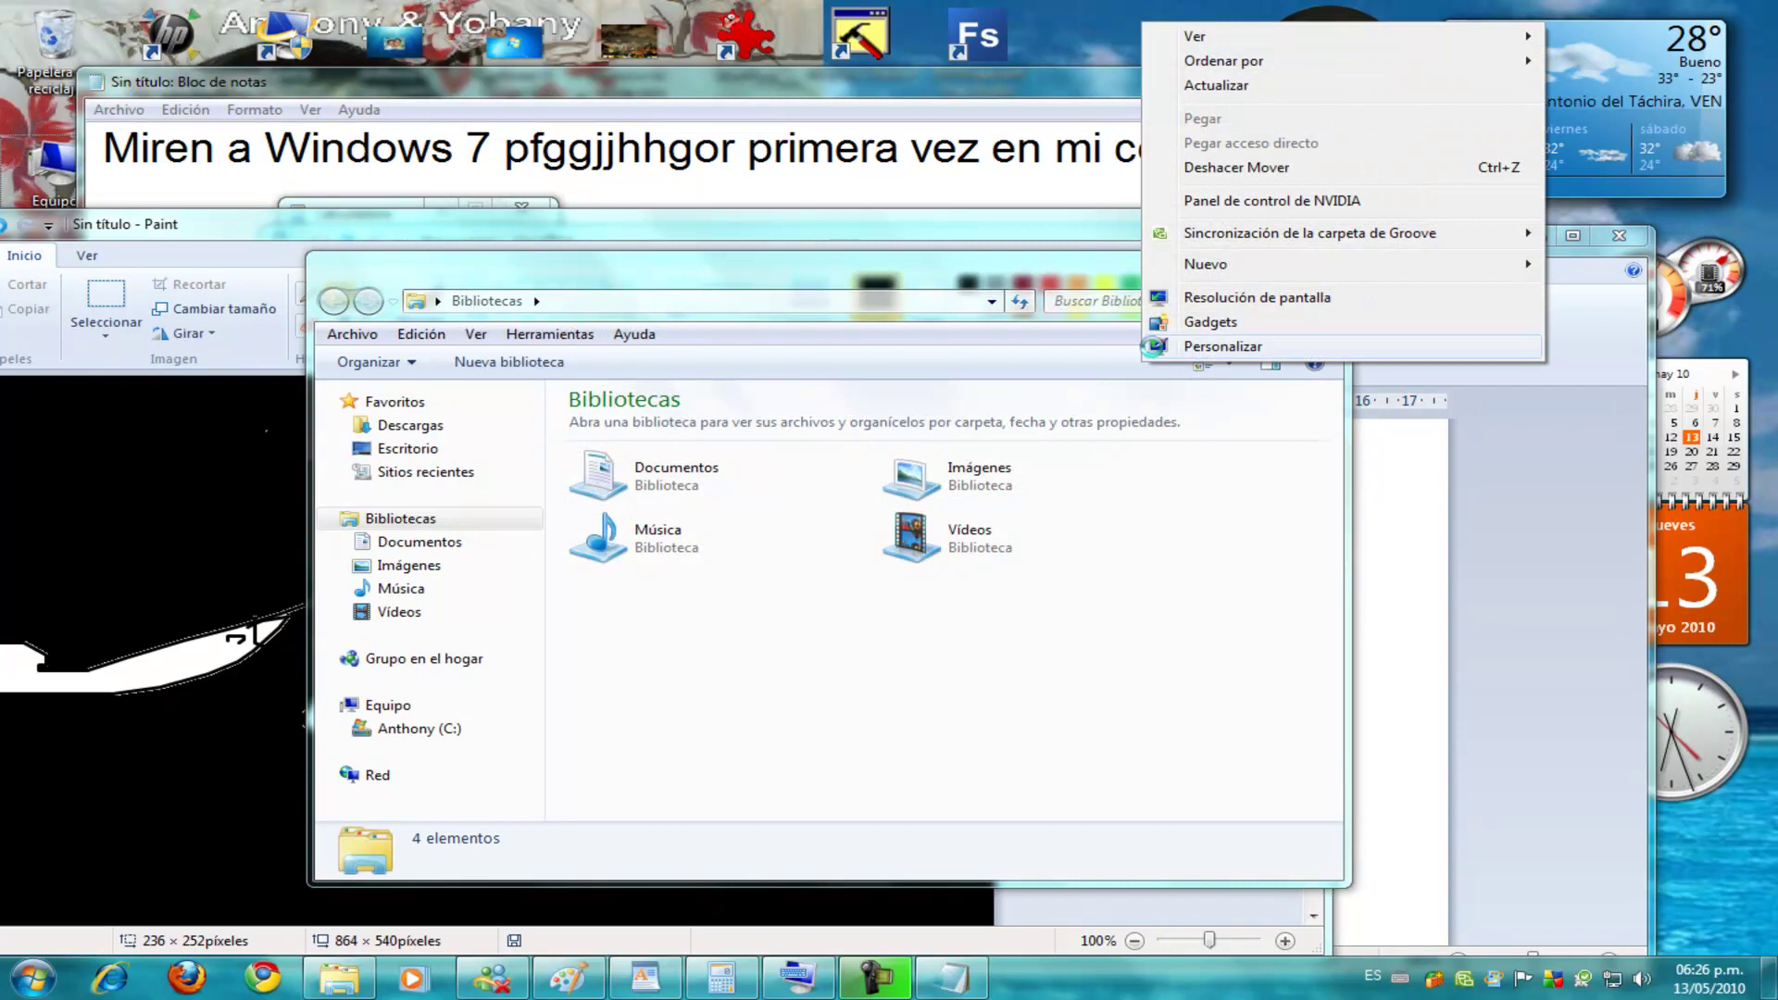
pyautogui.click(1158, 347)
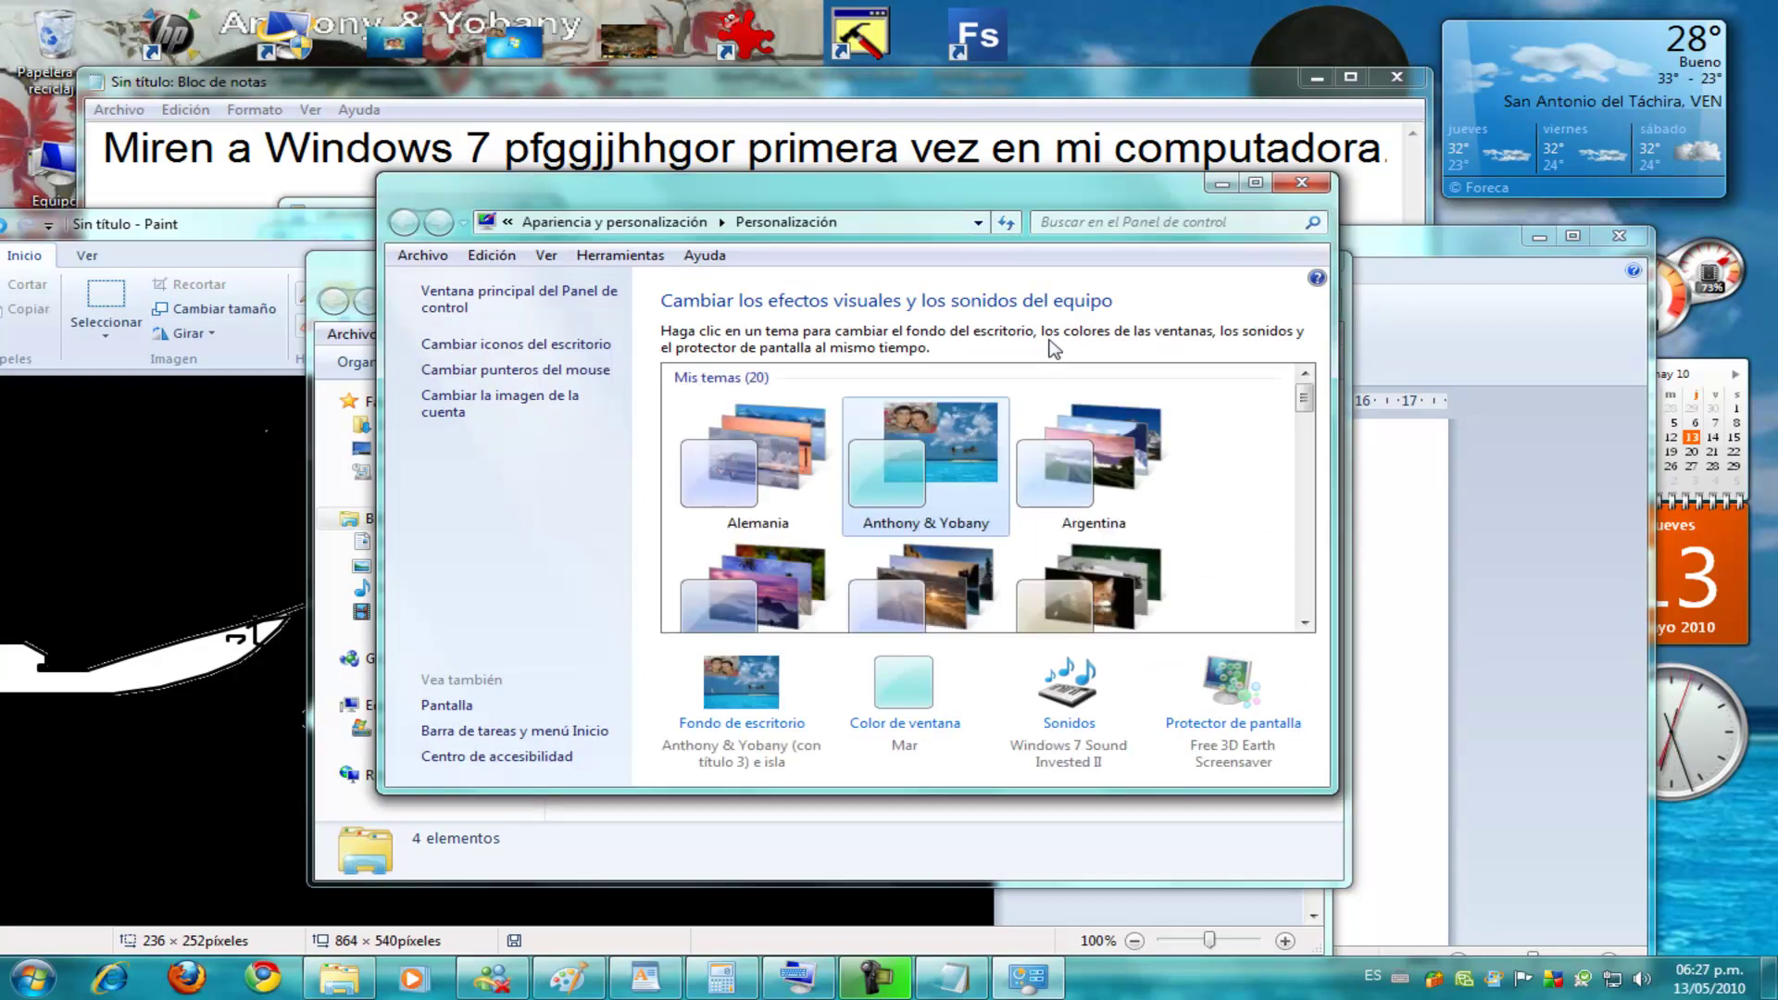
pyautogui.scroll(-5, 1051, 404)
pyautogui.scroll(-5, 1037, 423)
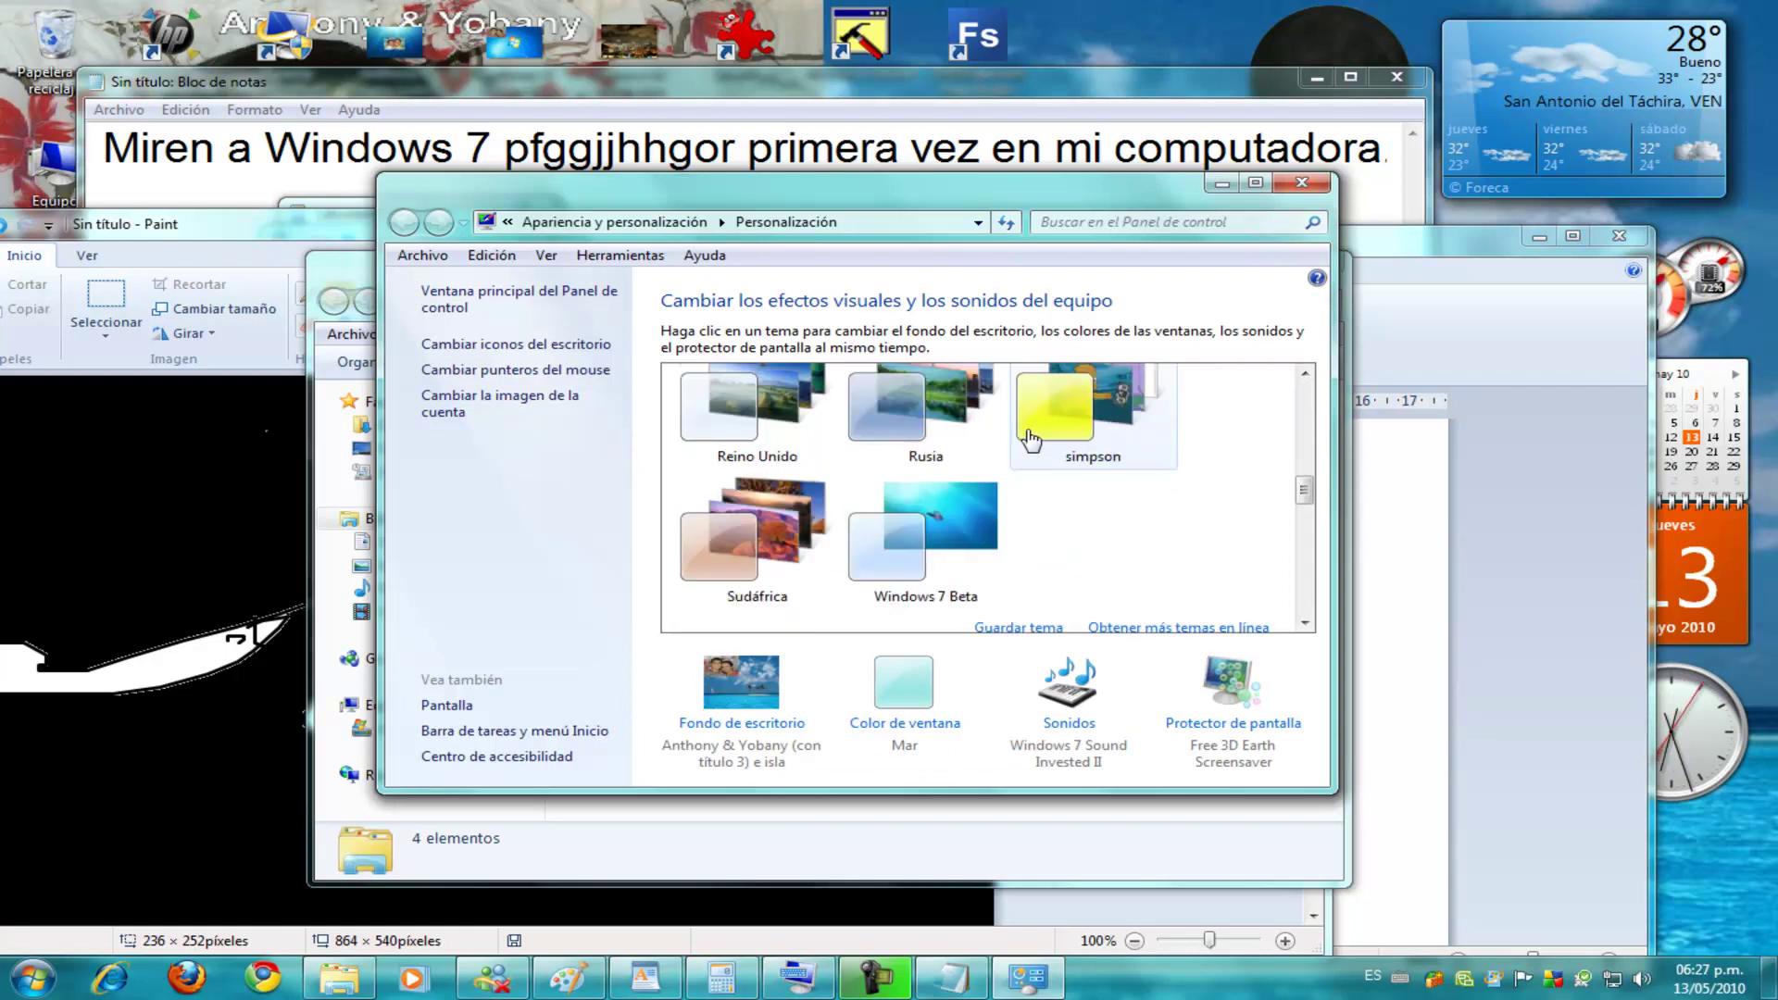
pyautogui.click(1008, 452)
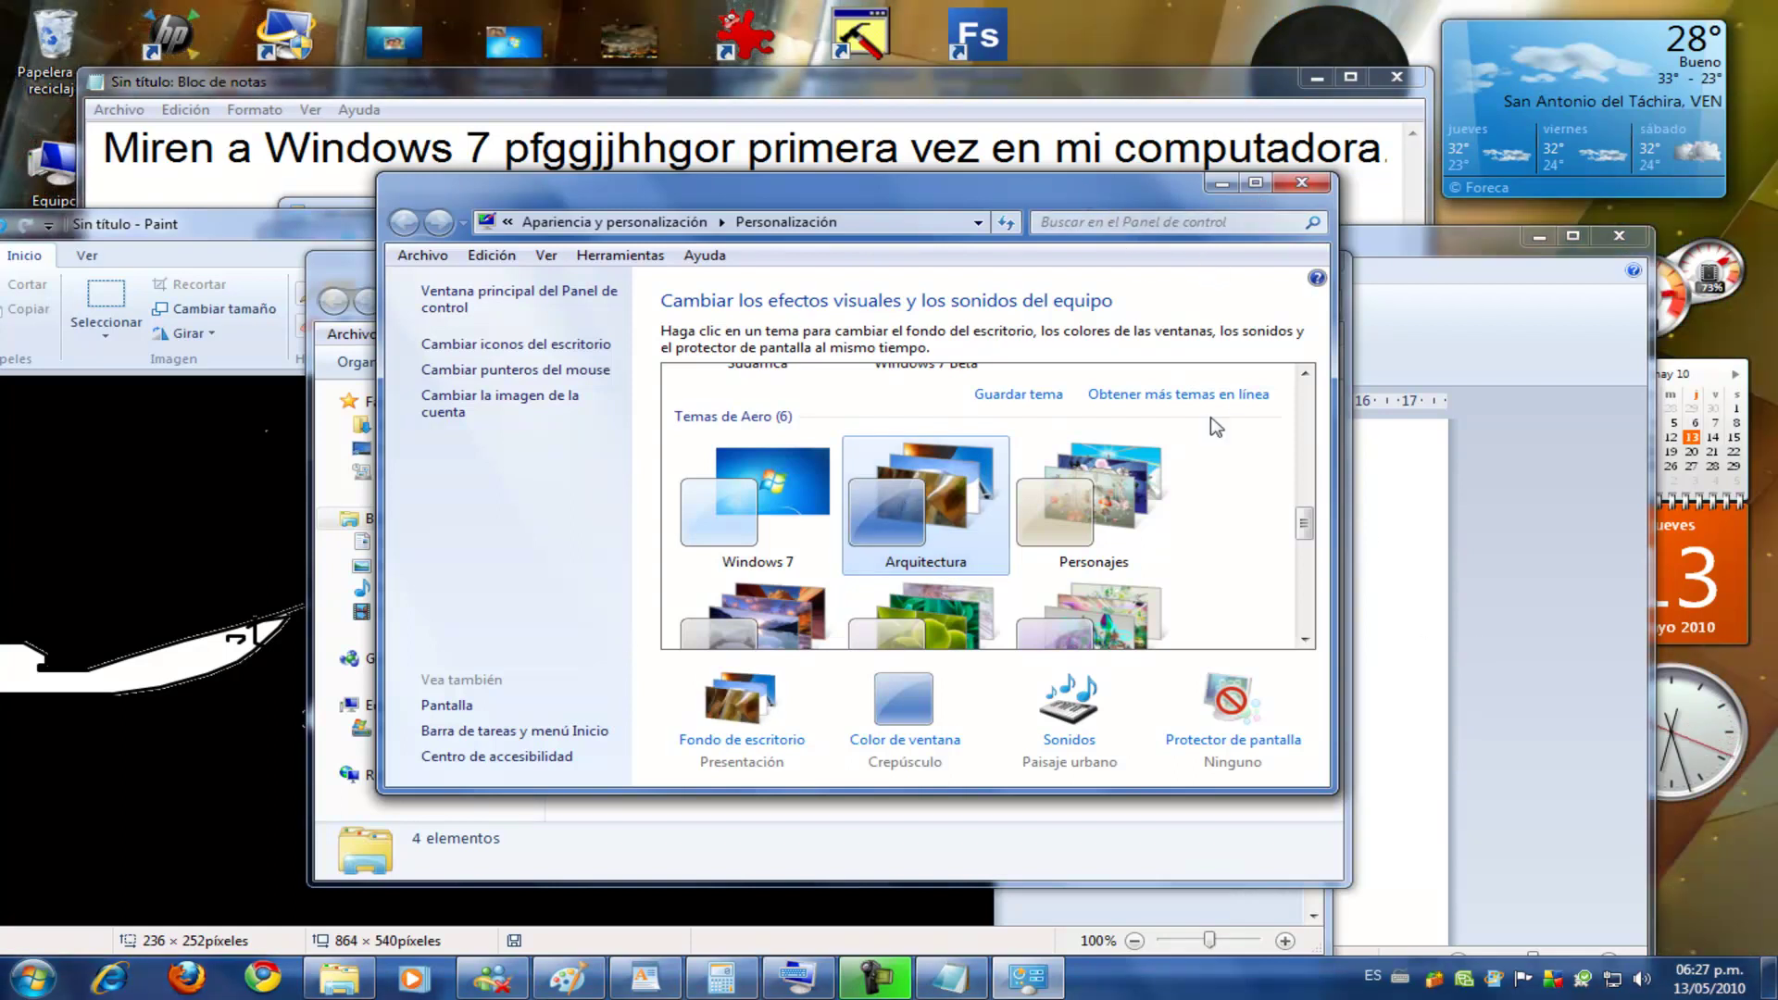
# Maximize and restore the Personalización window, shake it to minimize all other windows, and minimize it as well
pyautogui.doubleClick(1023, 196)
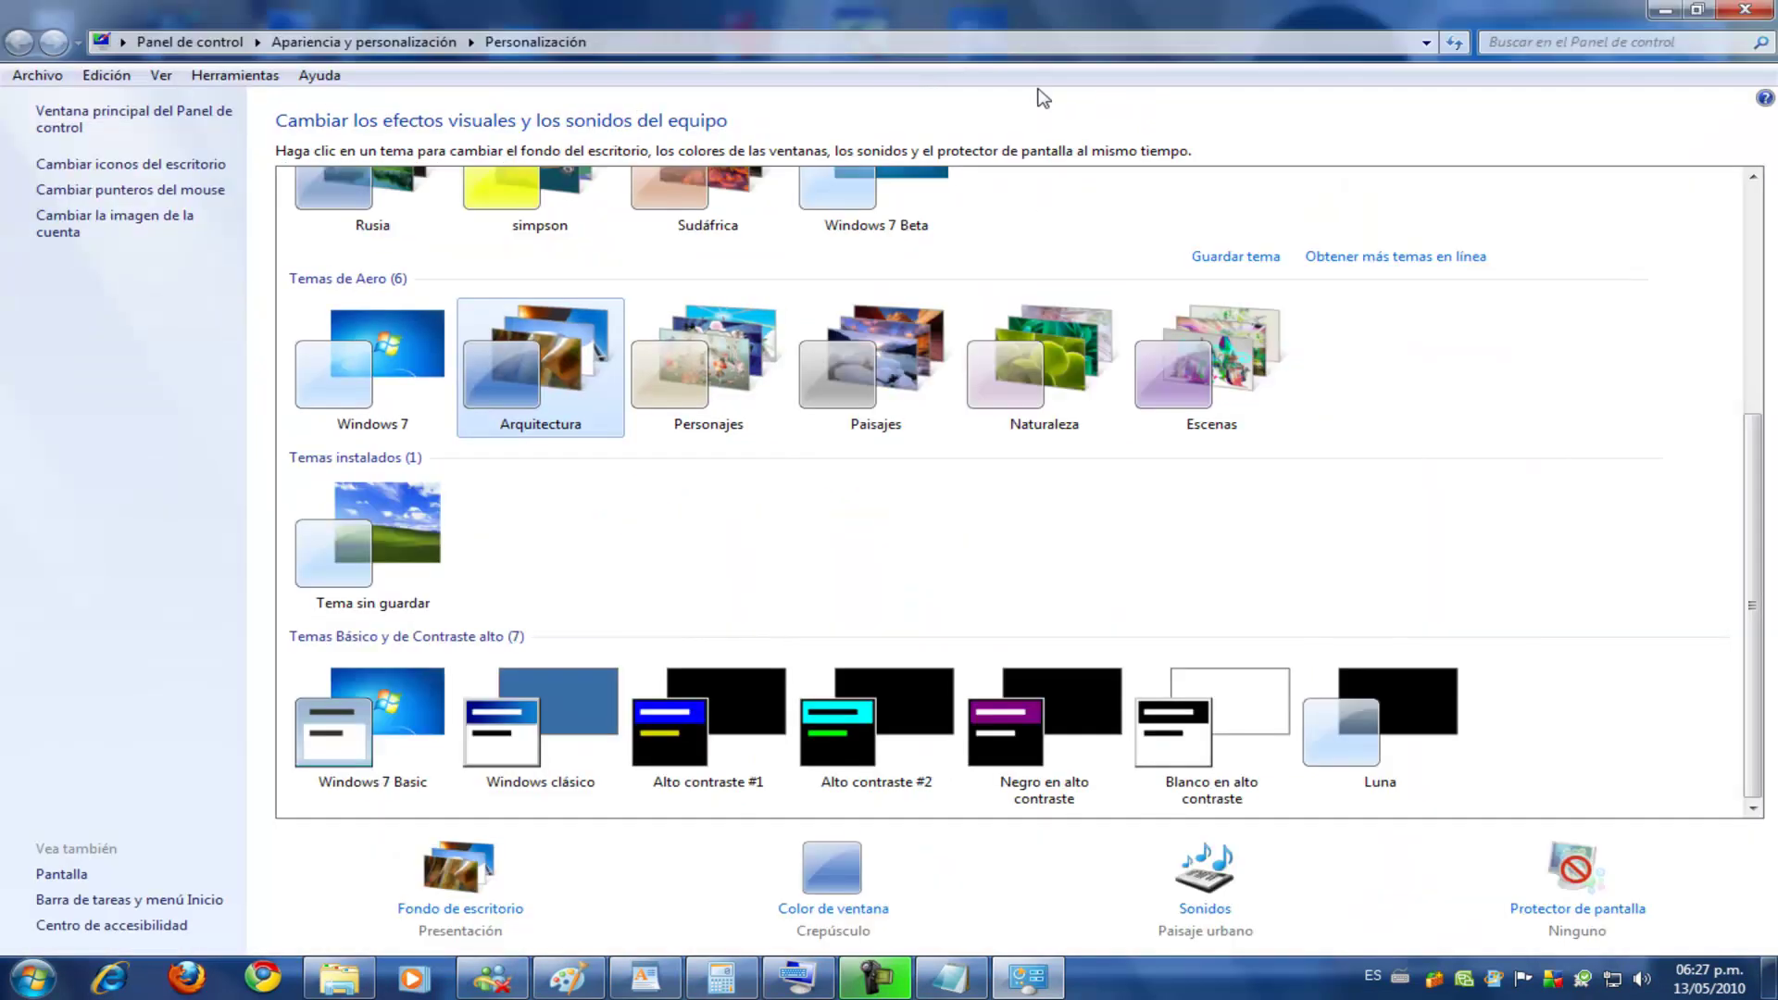
pyautogui.doubleClick(1092, 23)
pyautogui.moveTo(949, 180); pyautogui.dragTo(971, 272)
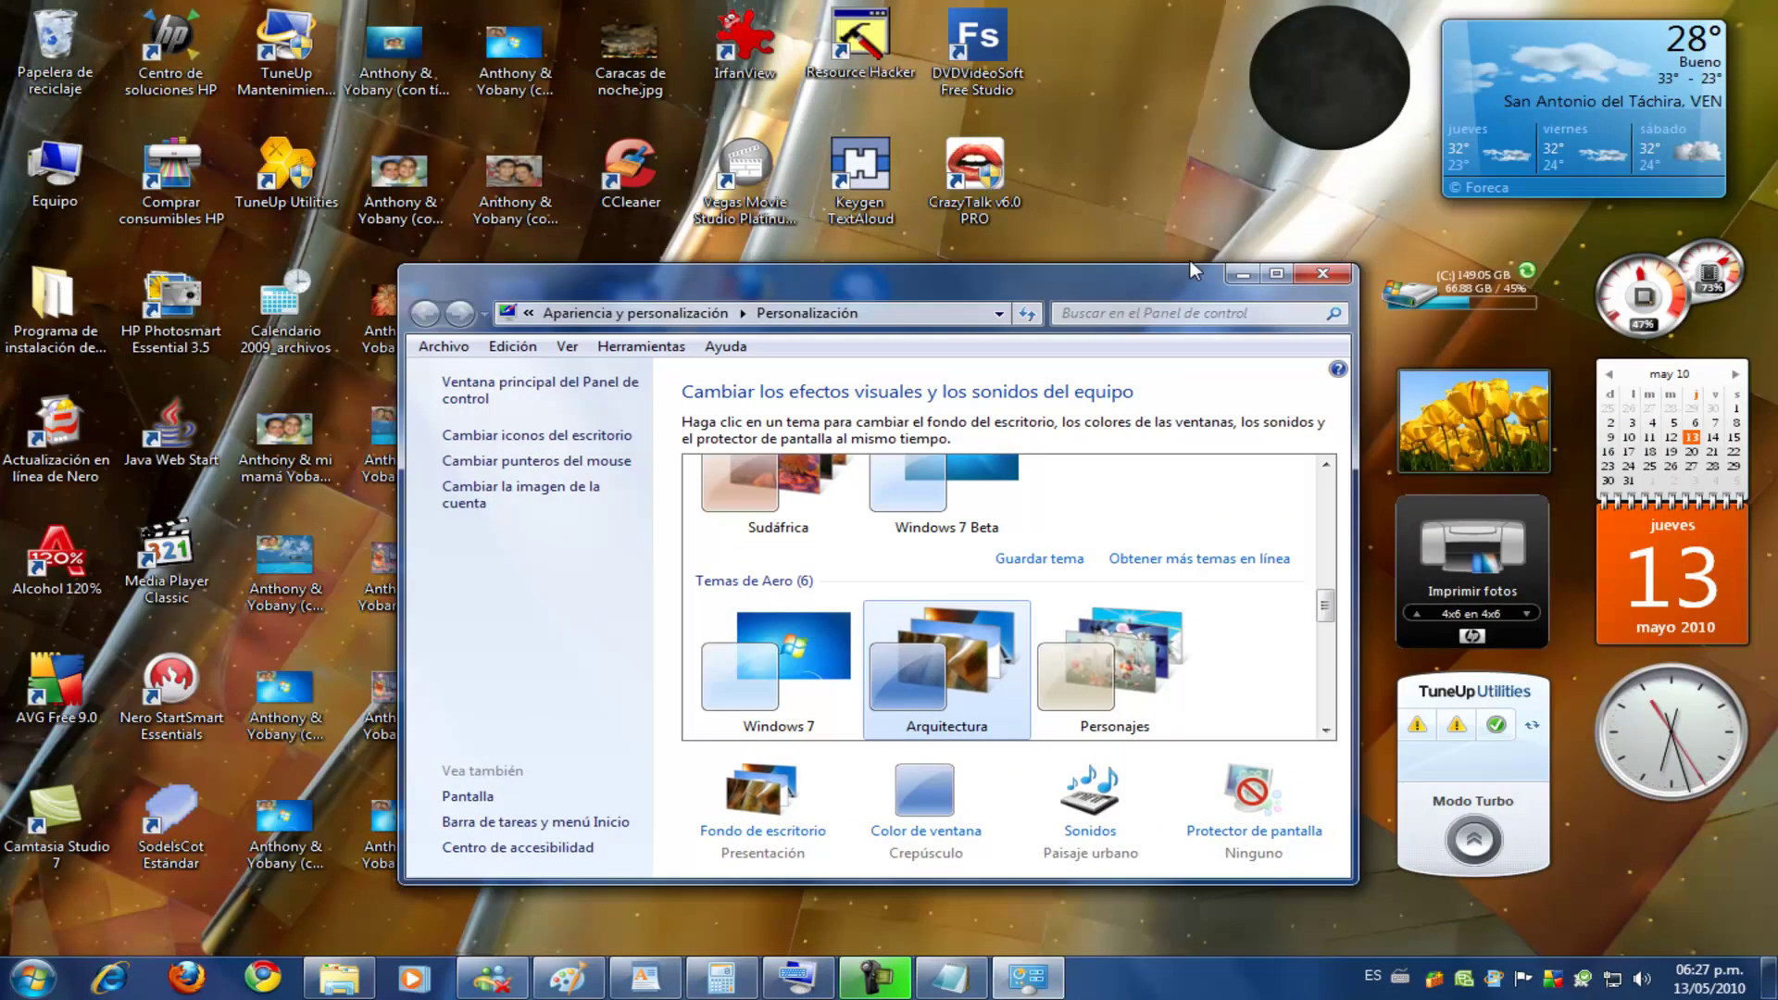
pyautogui.doubleClick(1237, 272)
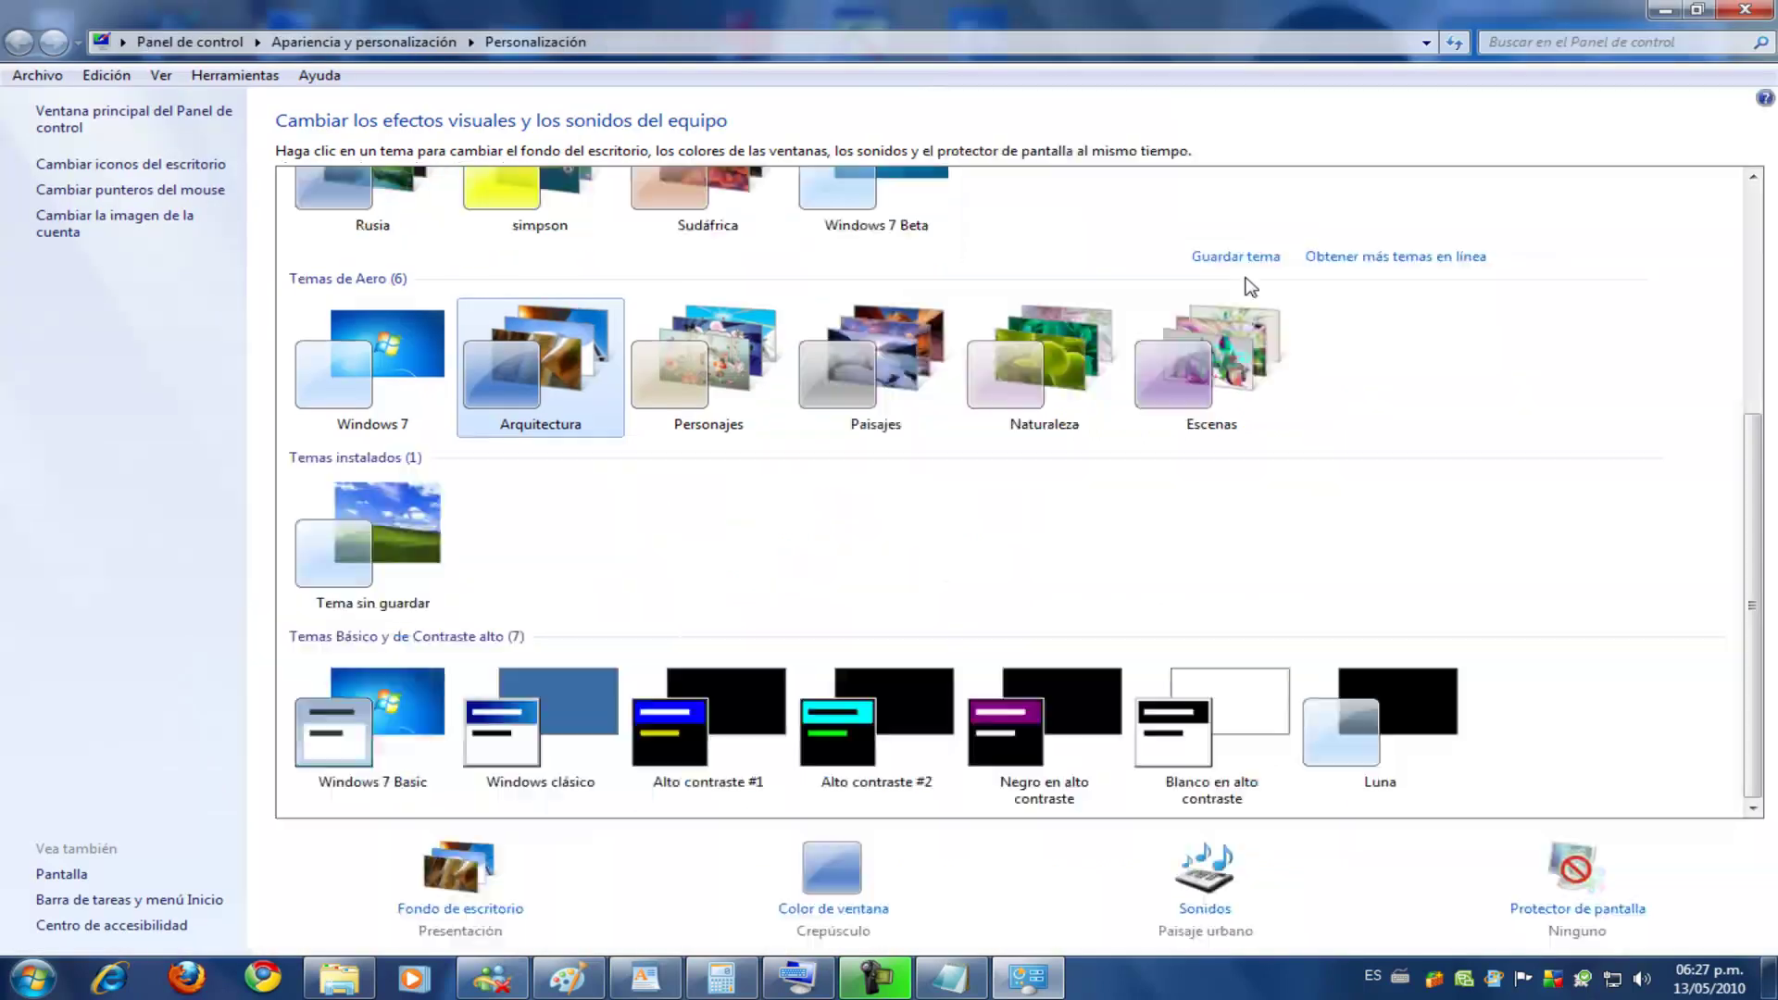
pyautogui.click(1672, 8)
# Advance the desktop background slideshow to the next picture four times
pyautogui.rightClick(1253, 209)
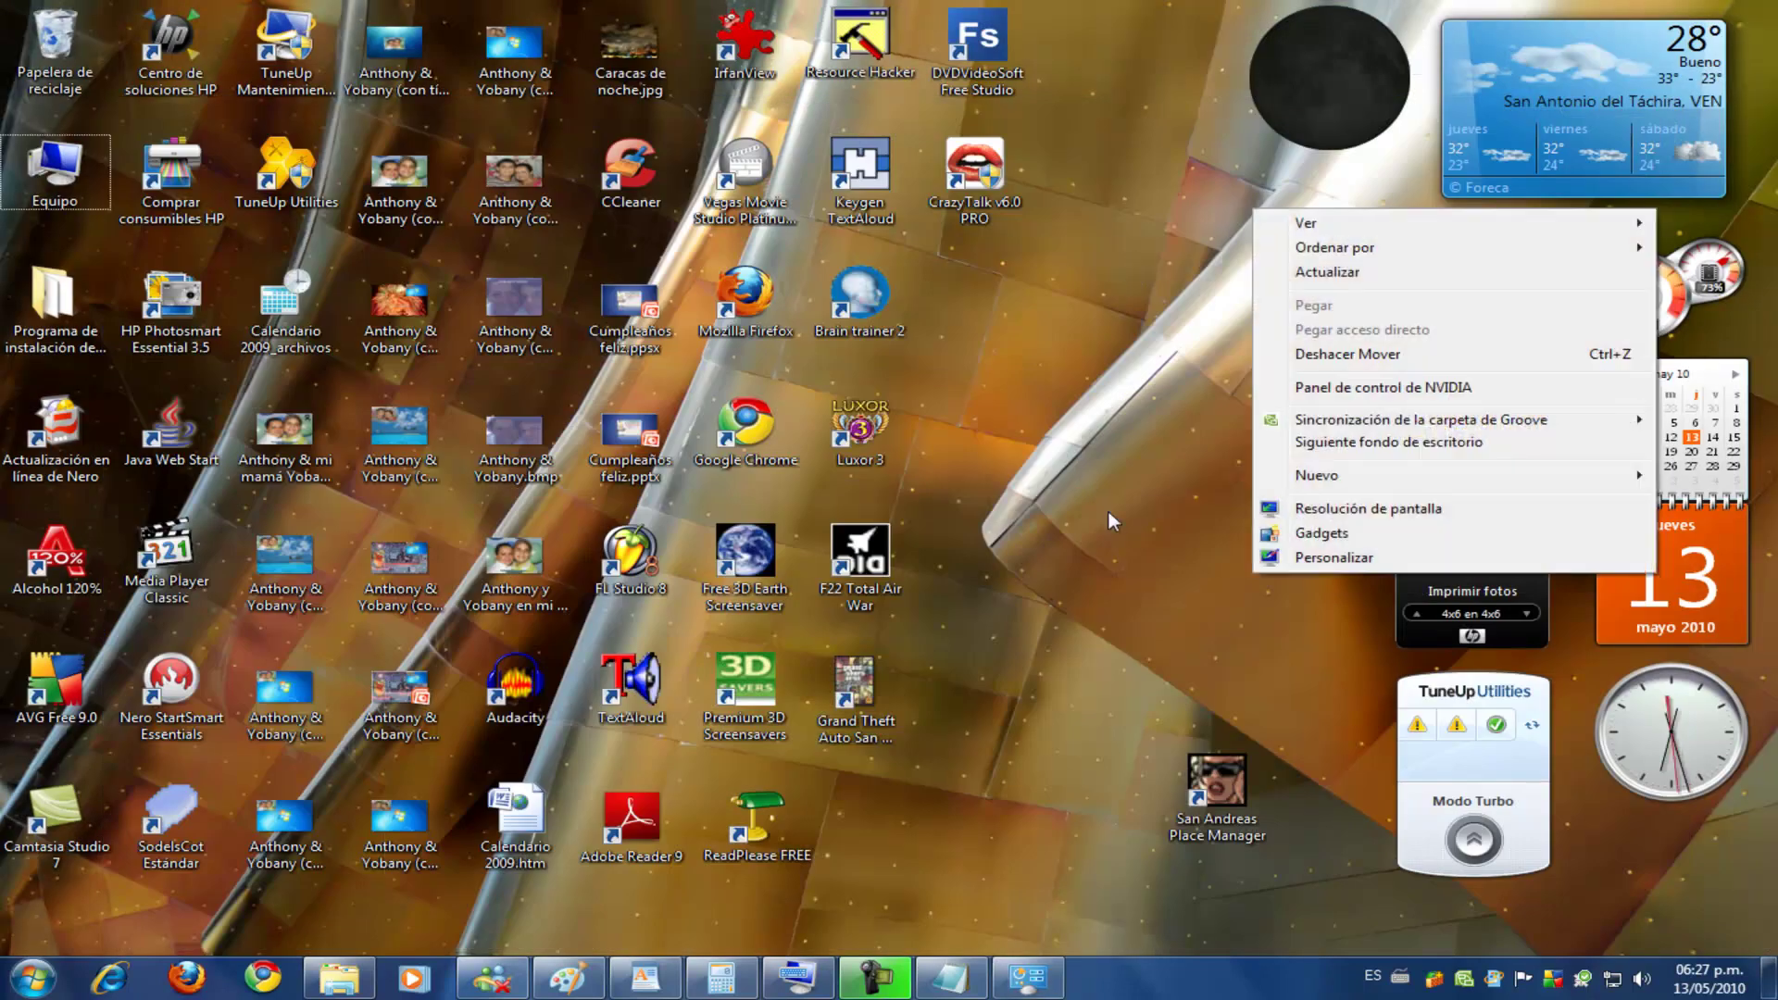
pyautogui.click(1264, 442)
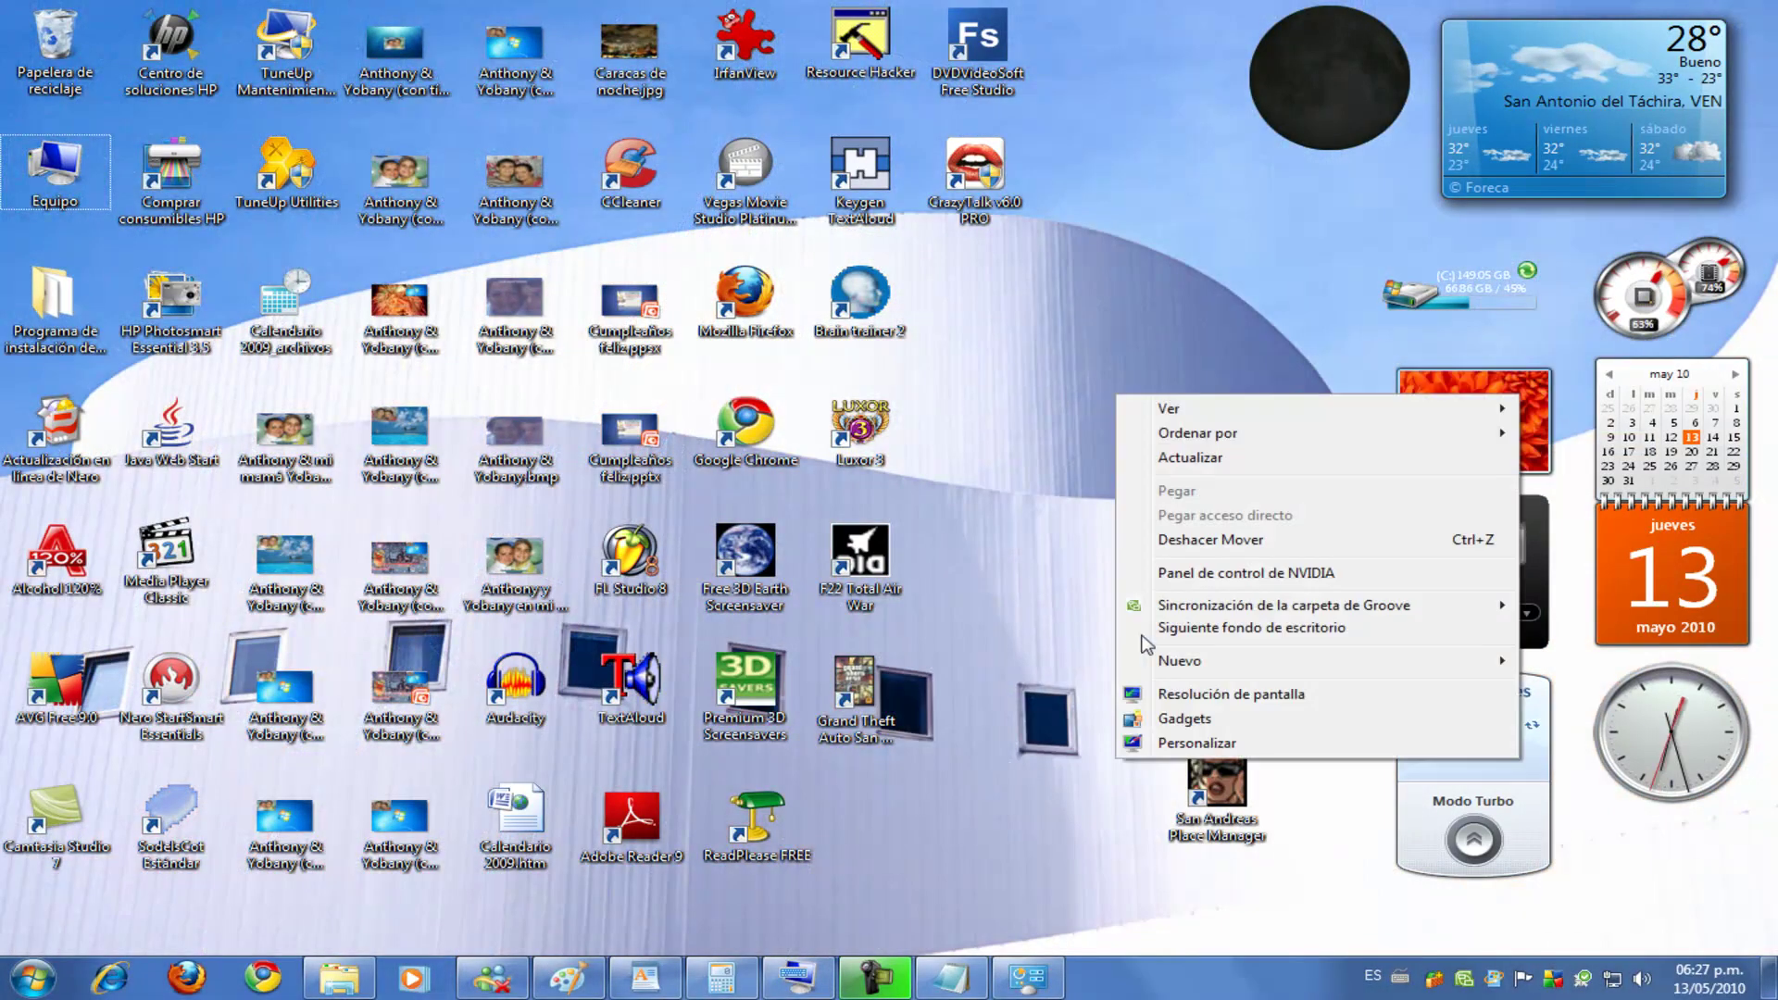
pyautogui.click(1142, 637)
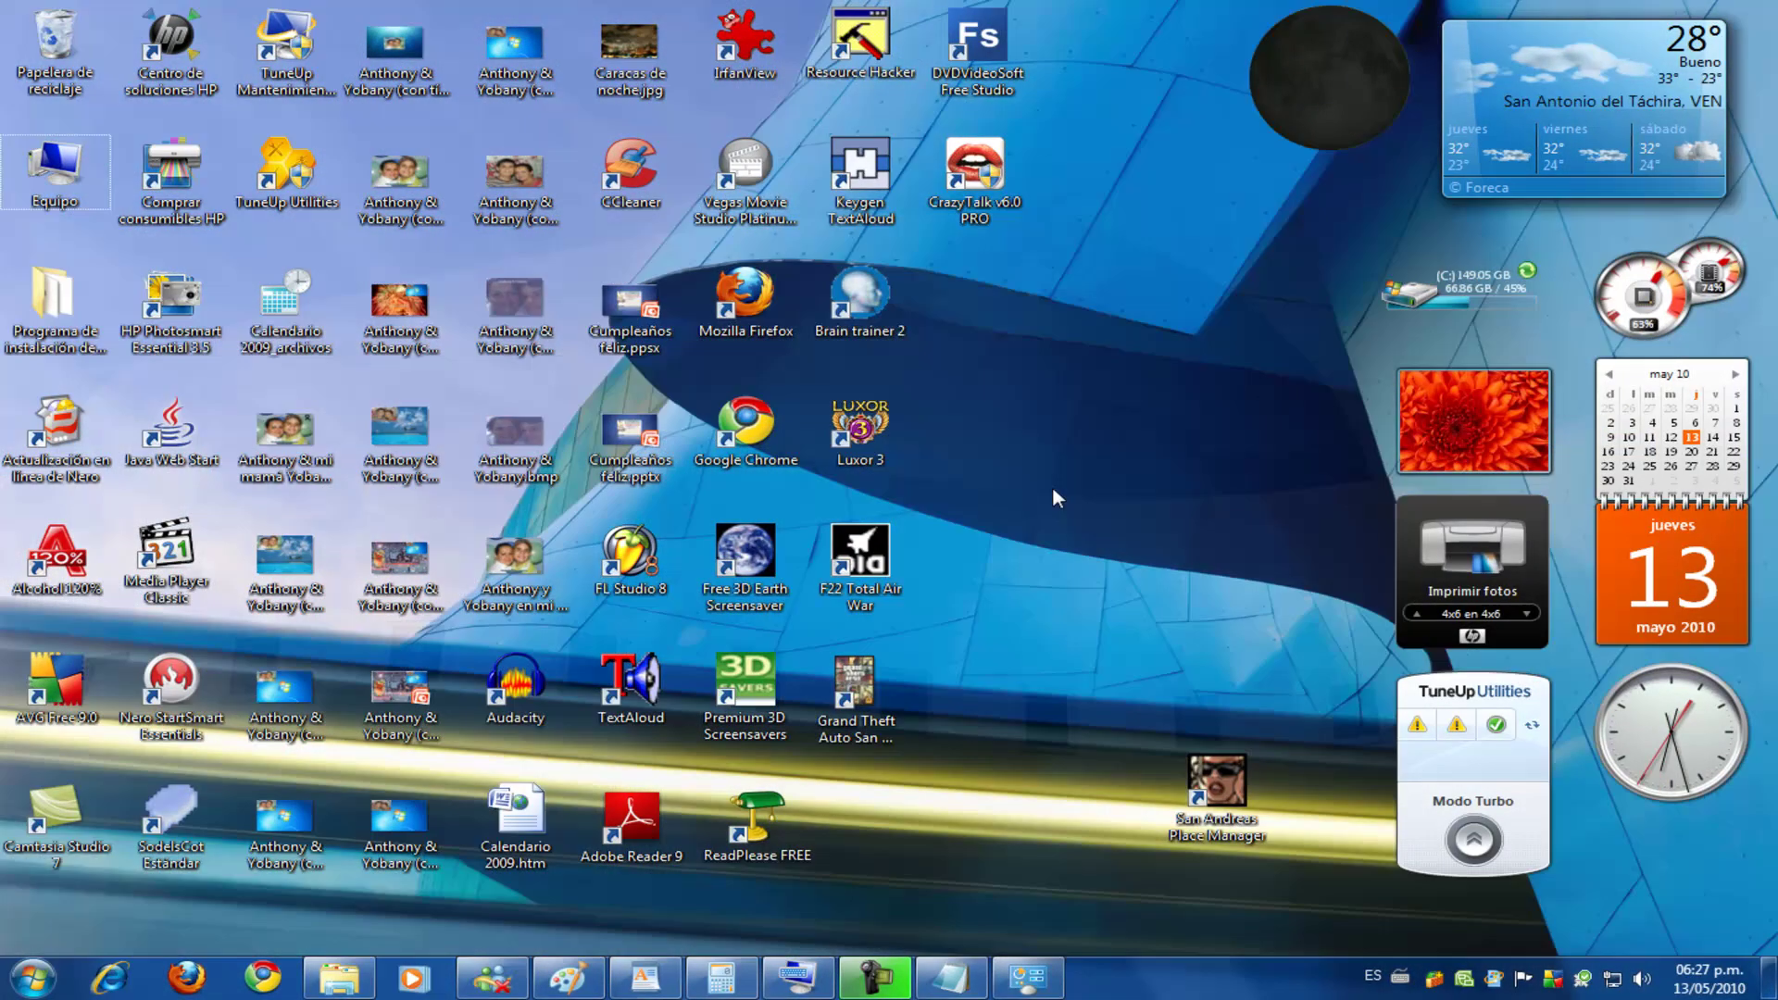
pyautogui.rightClick(1051, 486)
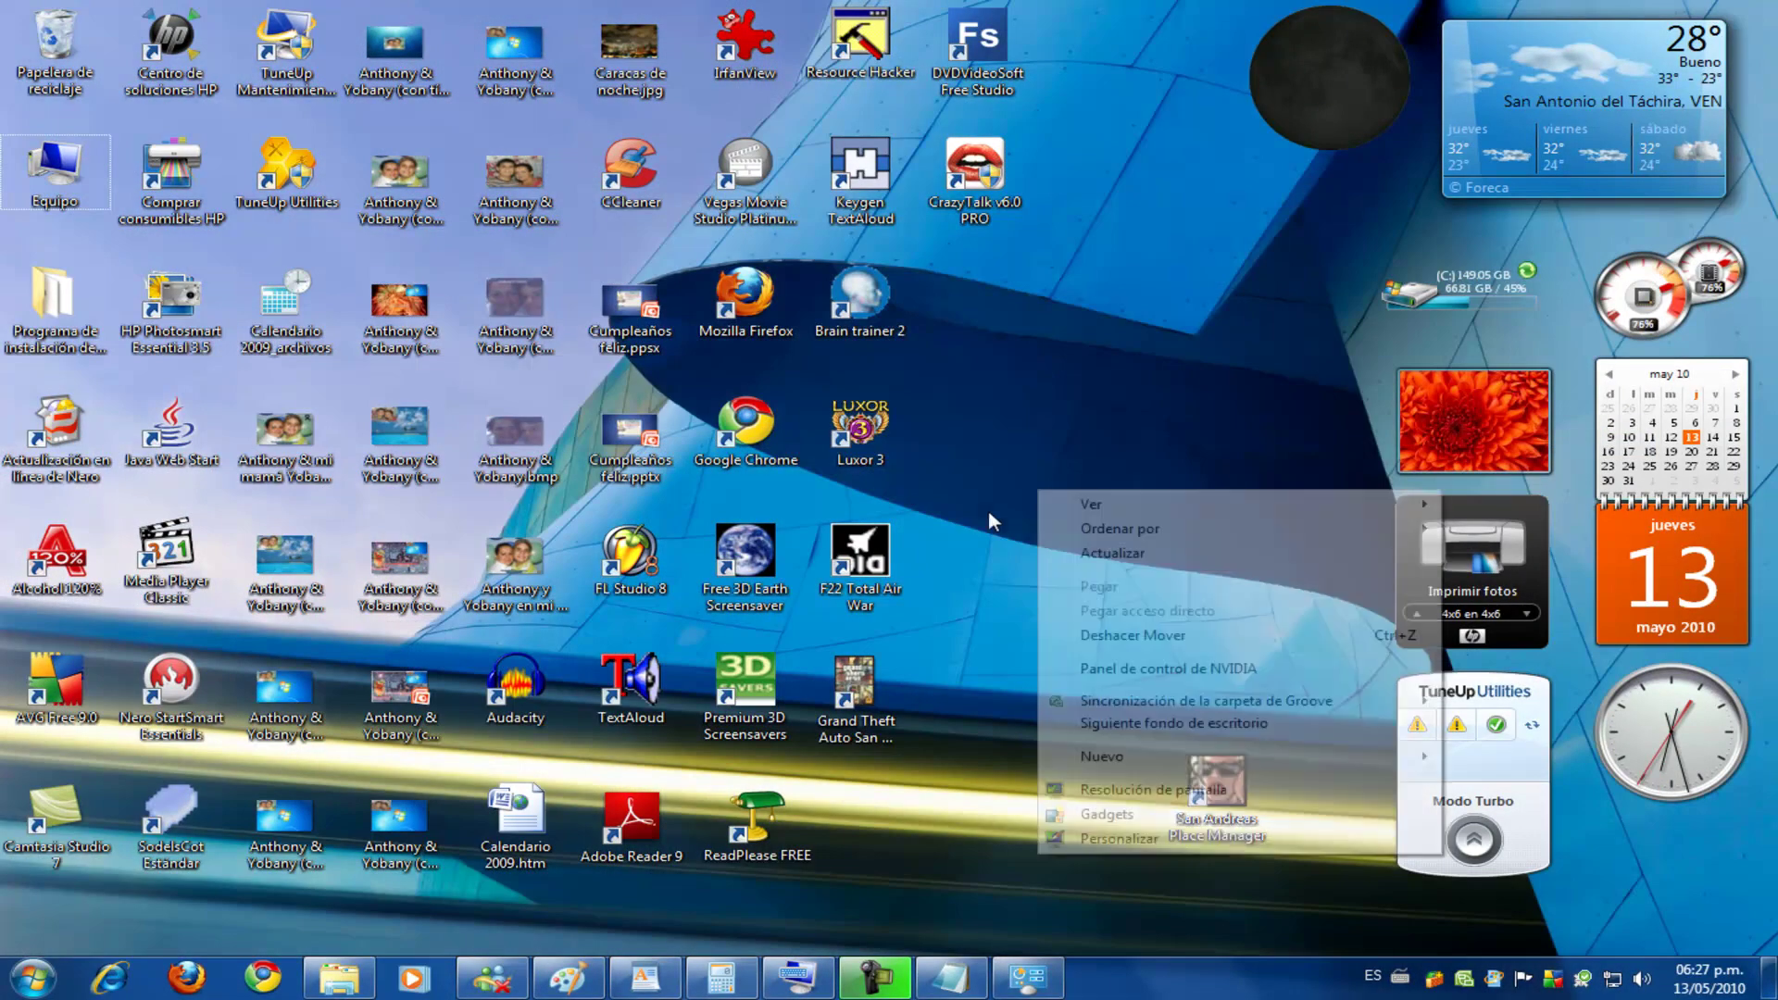
pyautogui.click(1057, 726)
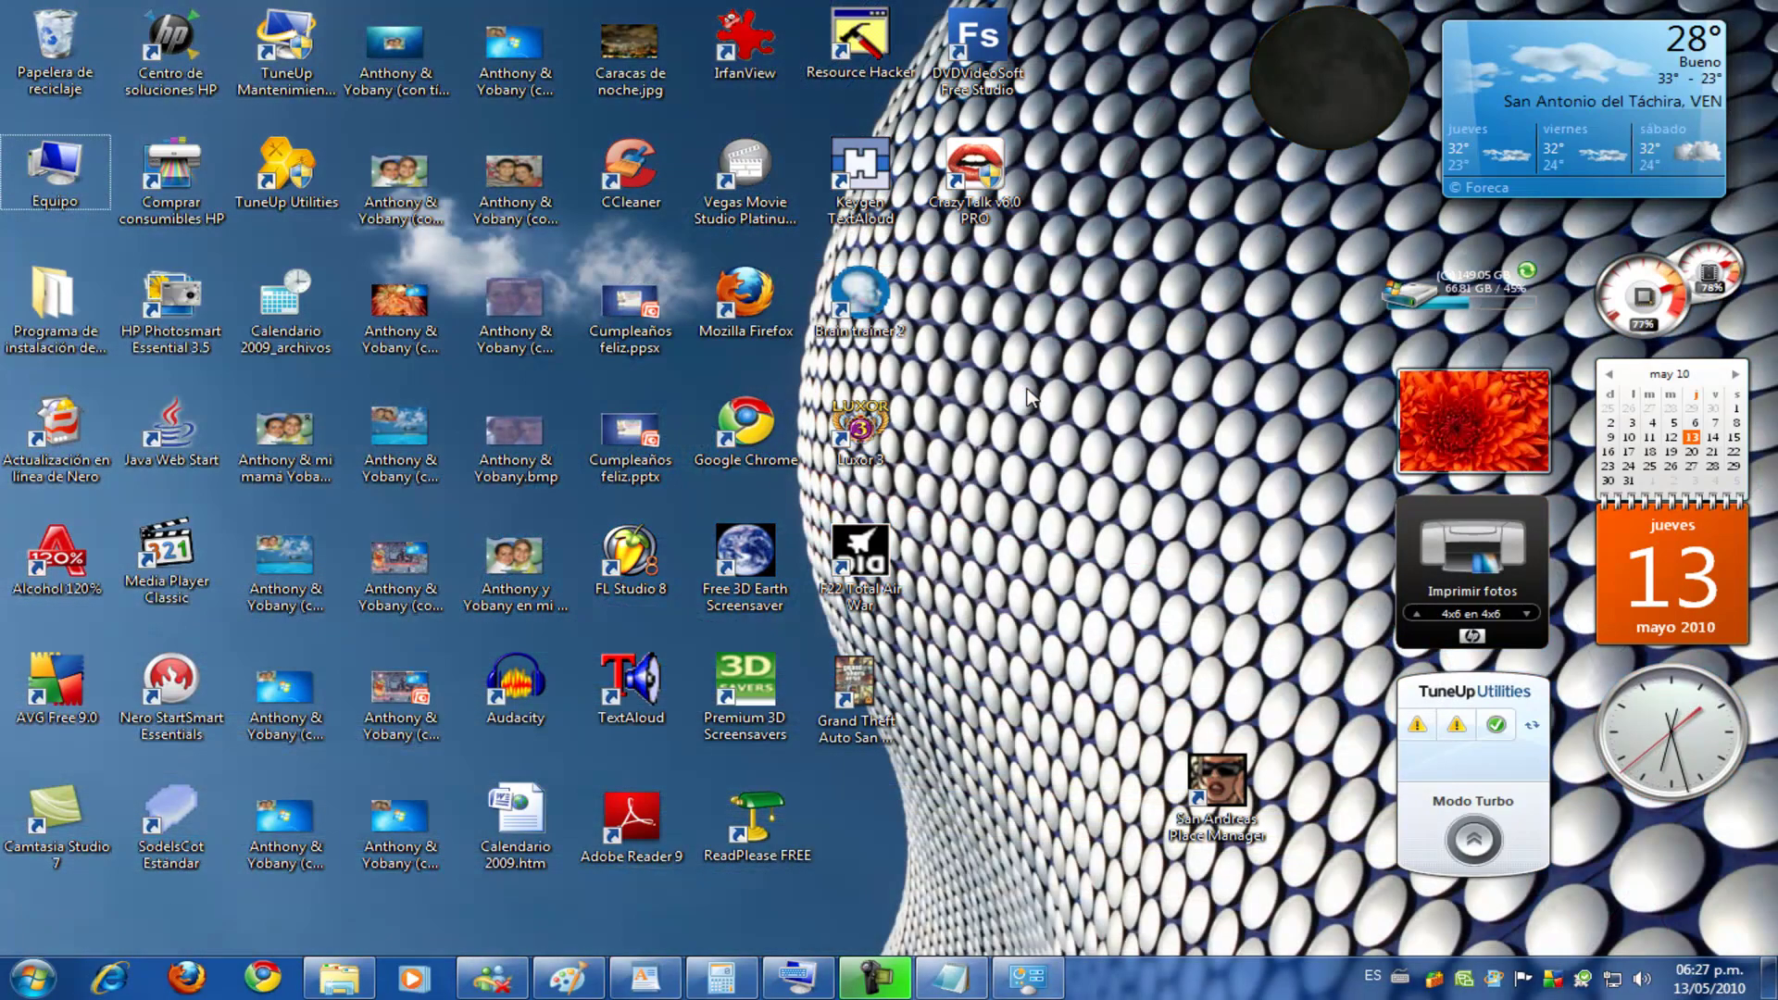
pyautogui.rightClick(1026, 387)
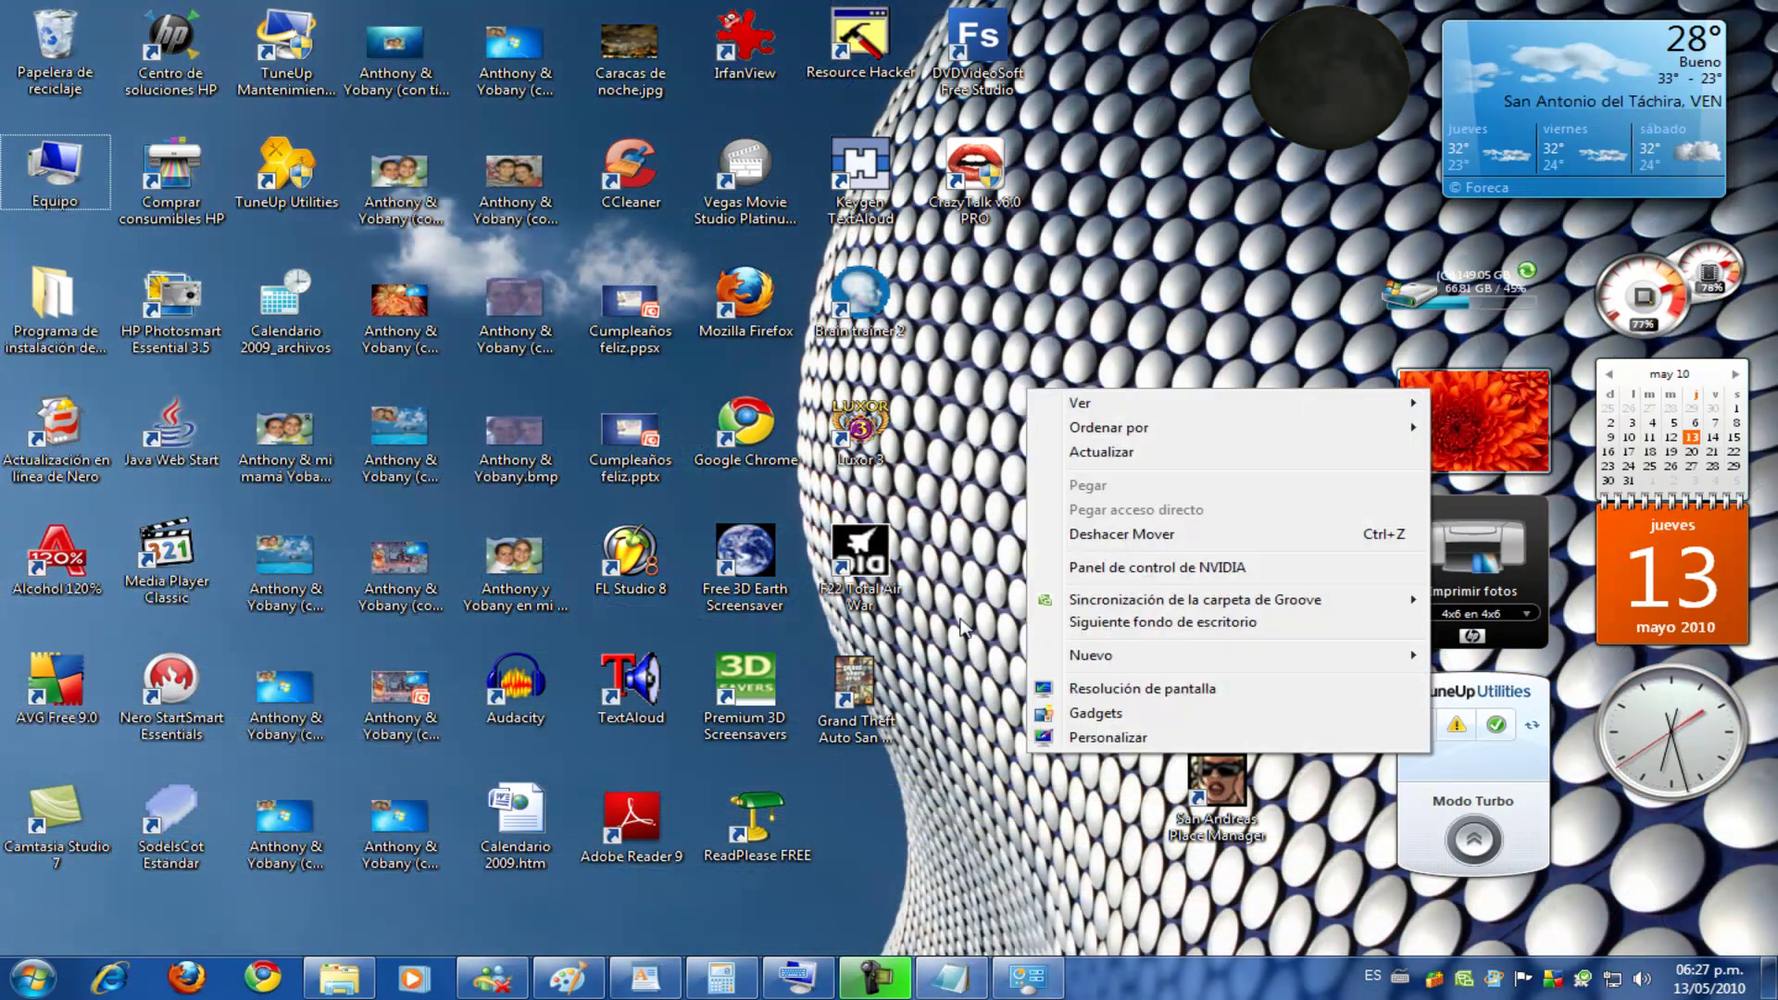
pyautogui.click(1074, 622)
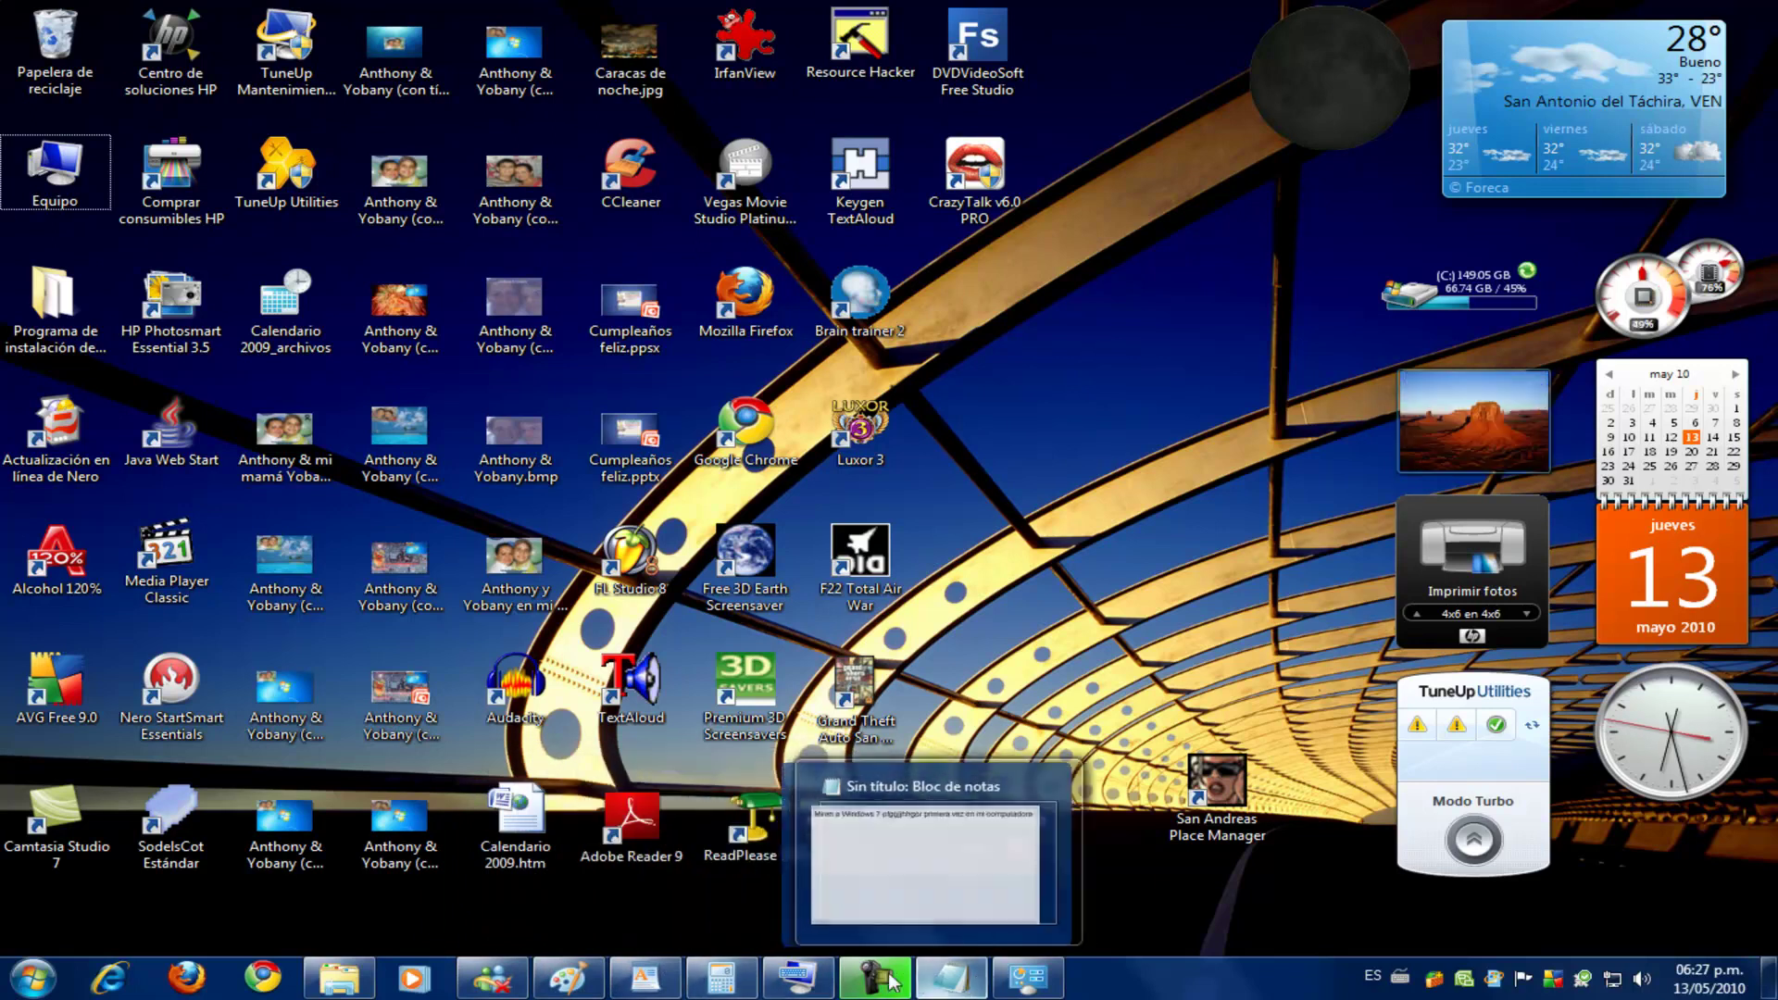
# Open the Equipo window to show the computer's drives
pyautogui.moveTo(356, 983)
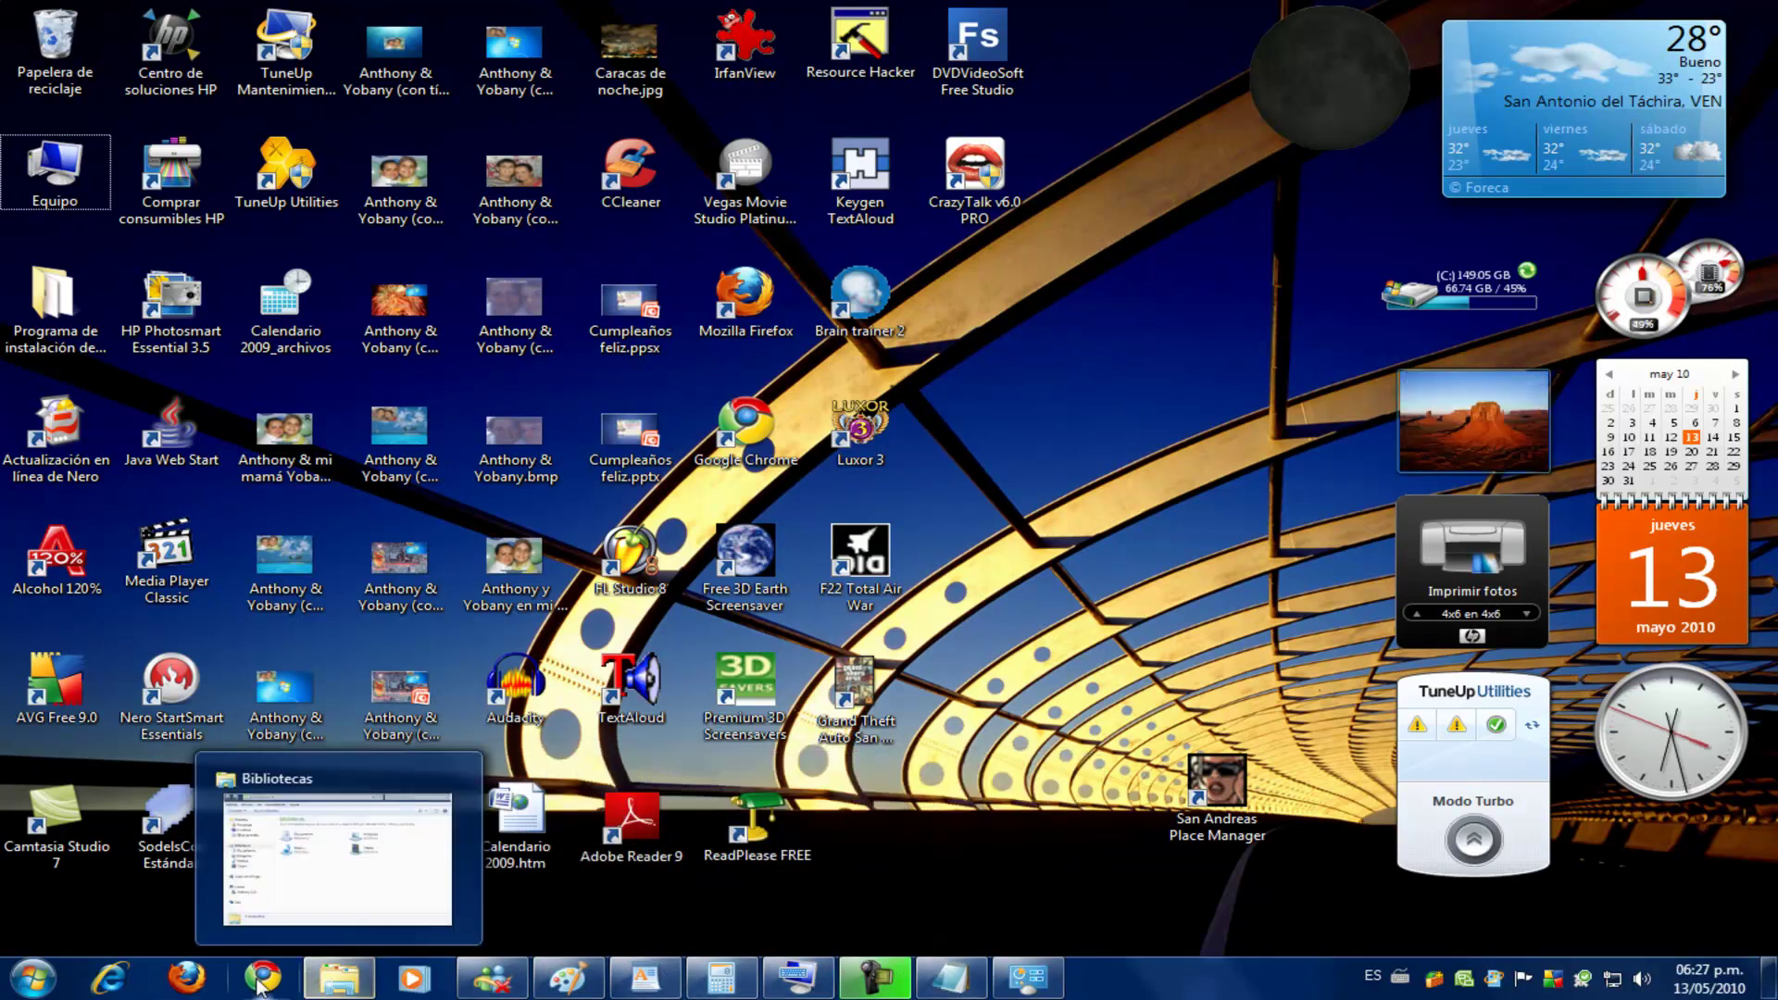
pyautogui.click(33, 977)
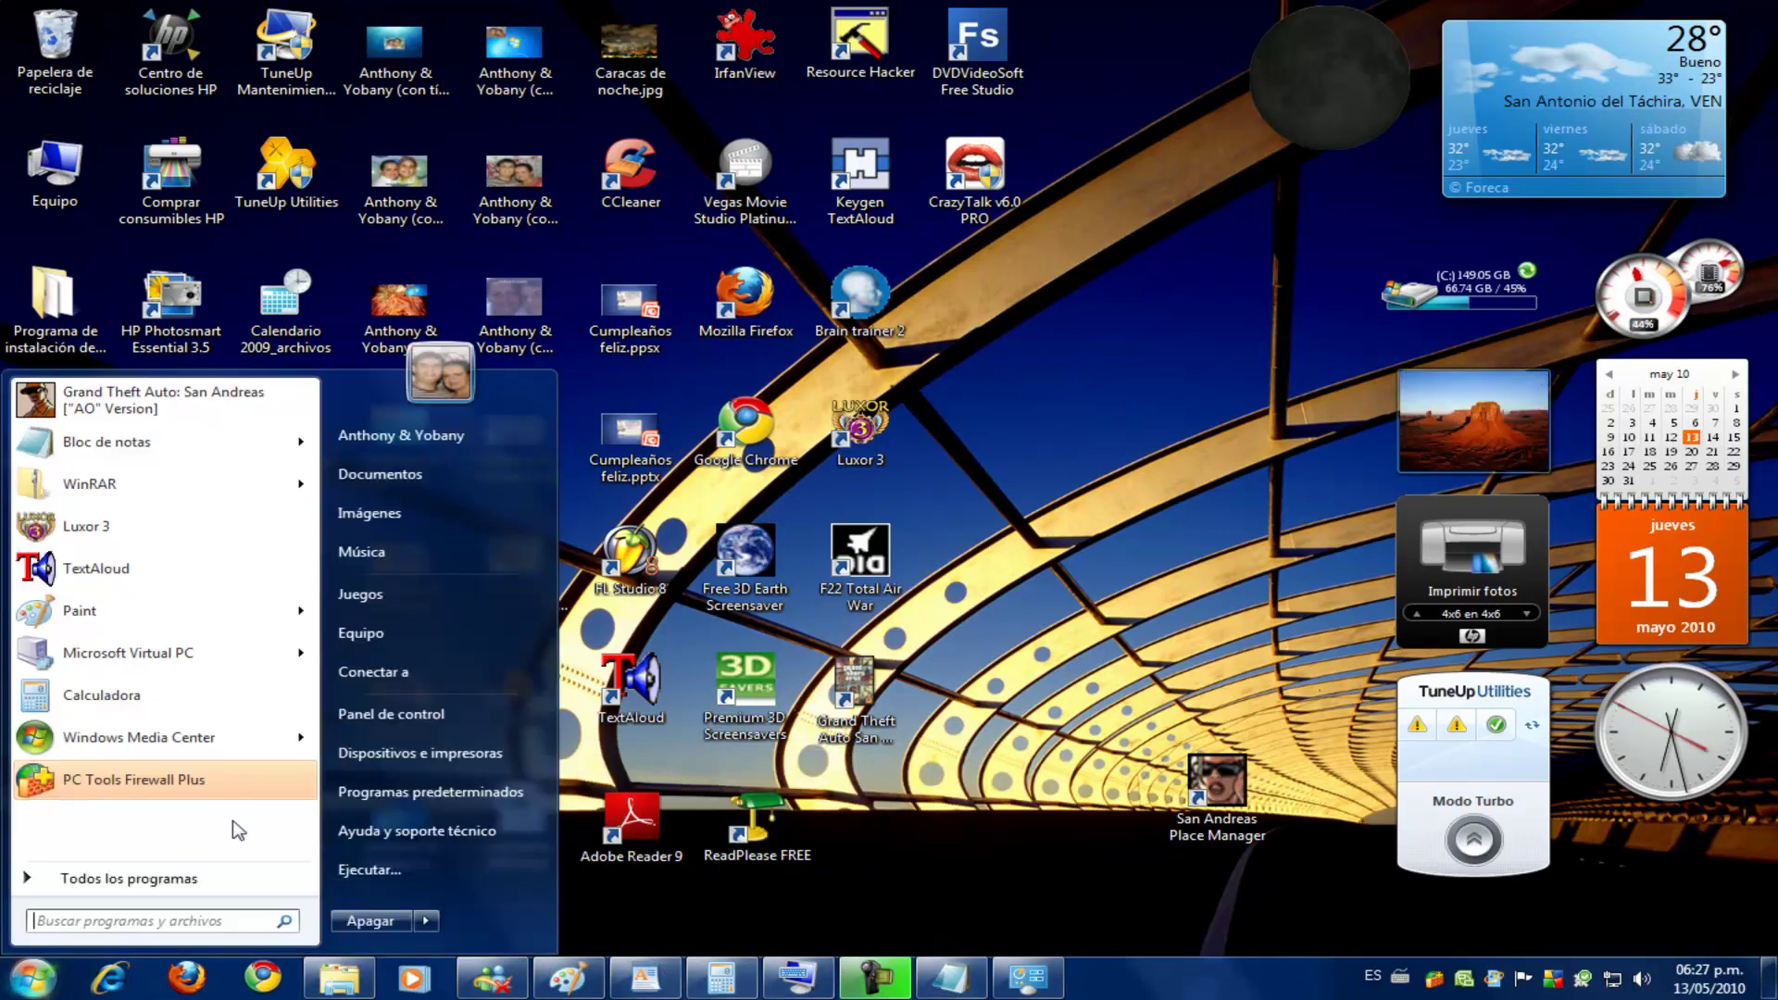
pyautogui.click(396, 633)
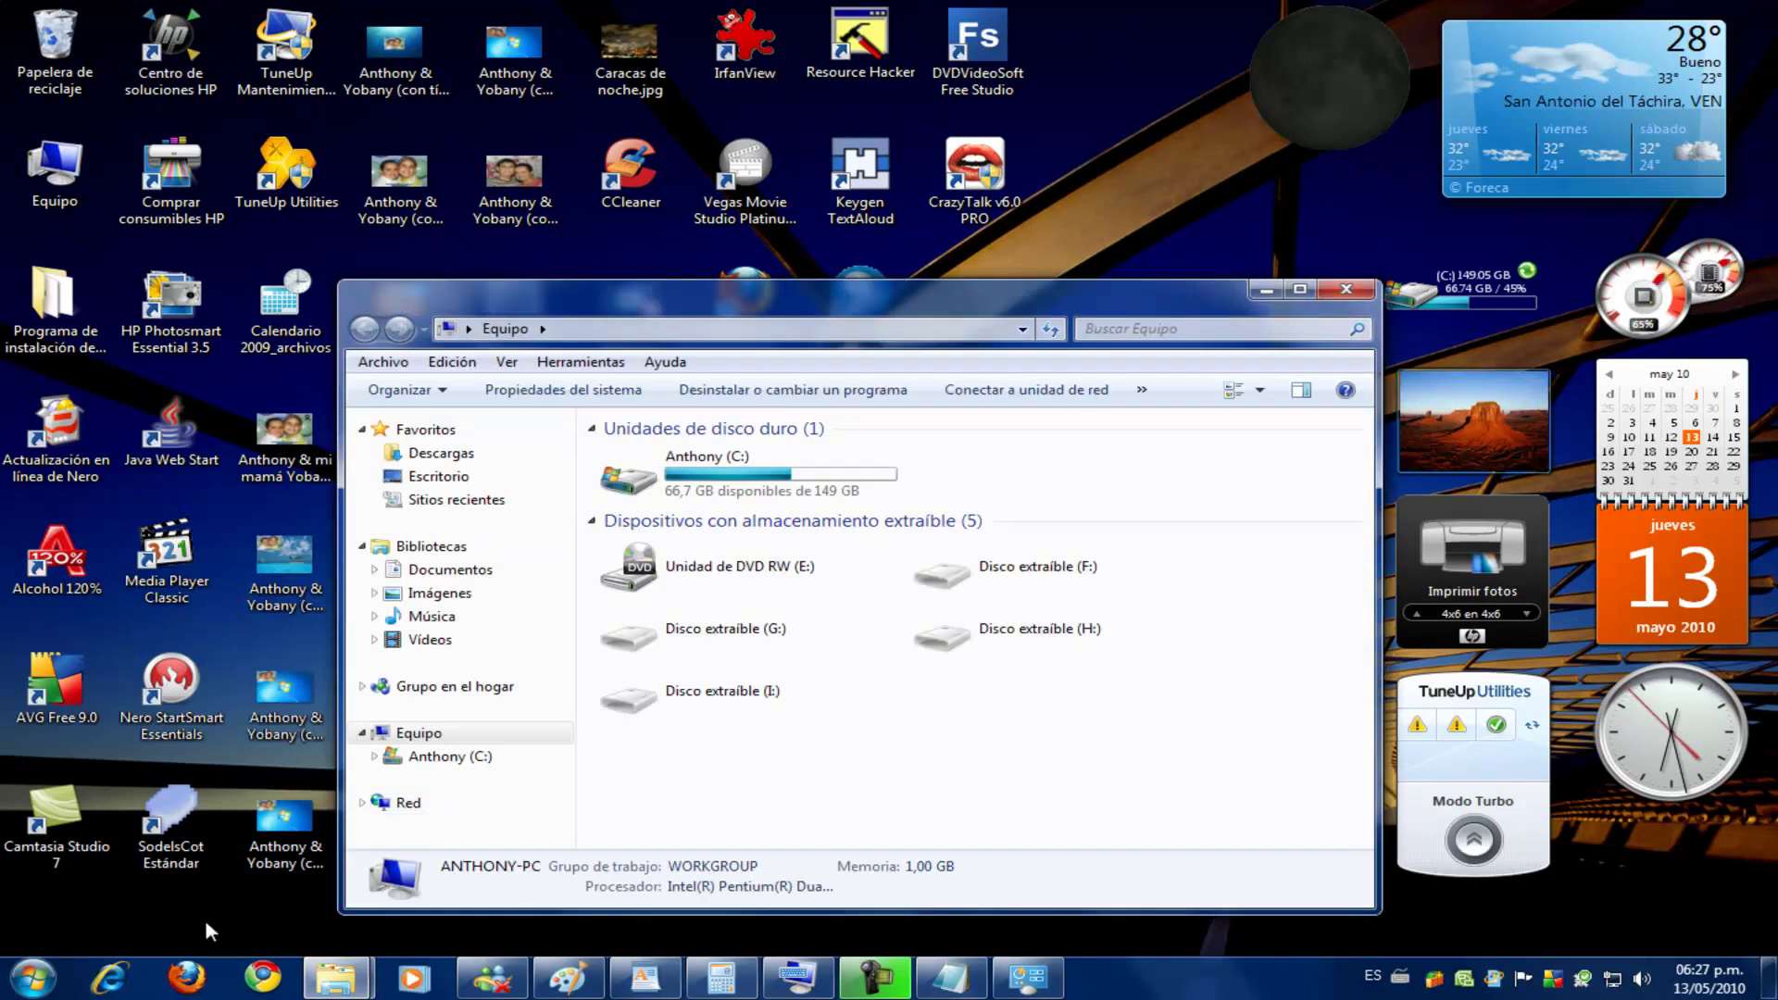
# Open the properties of Equipo and maximize the Sistema window
pyautogui.click(33, 977)
pyautogui.rightClick(439, 620)
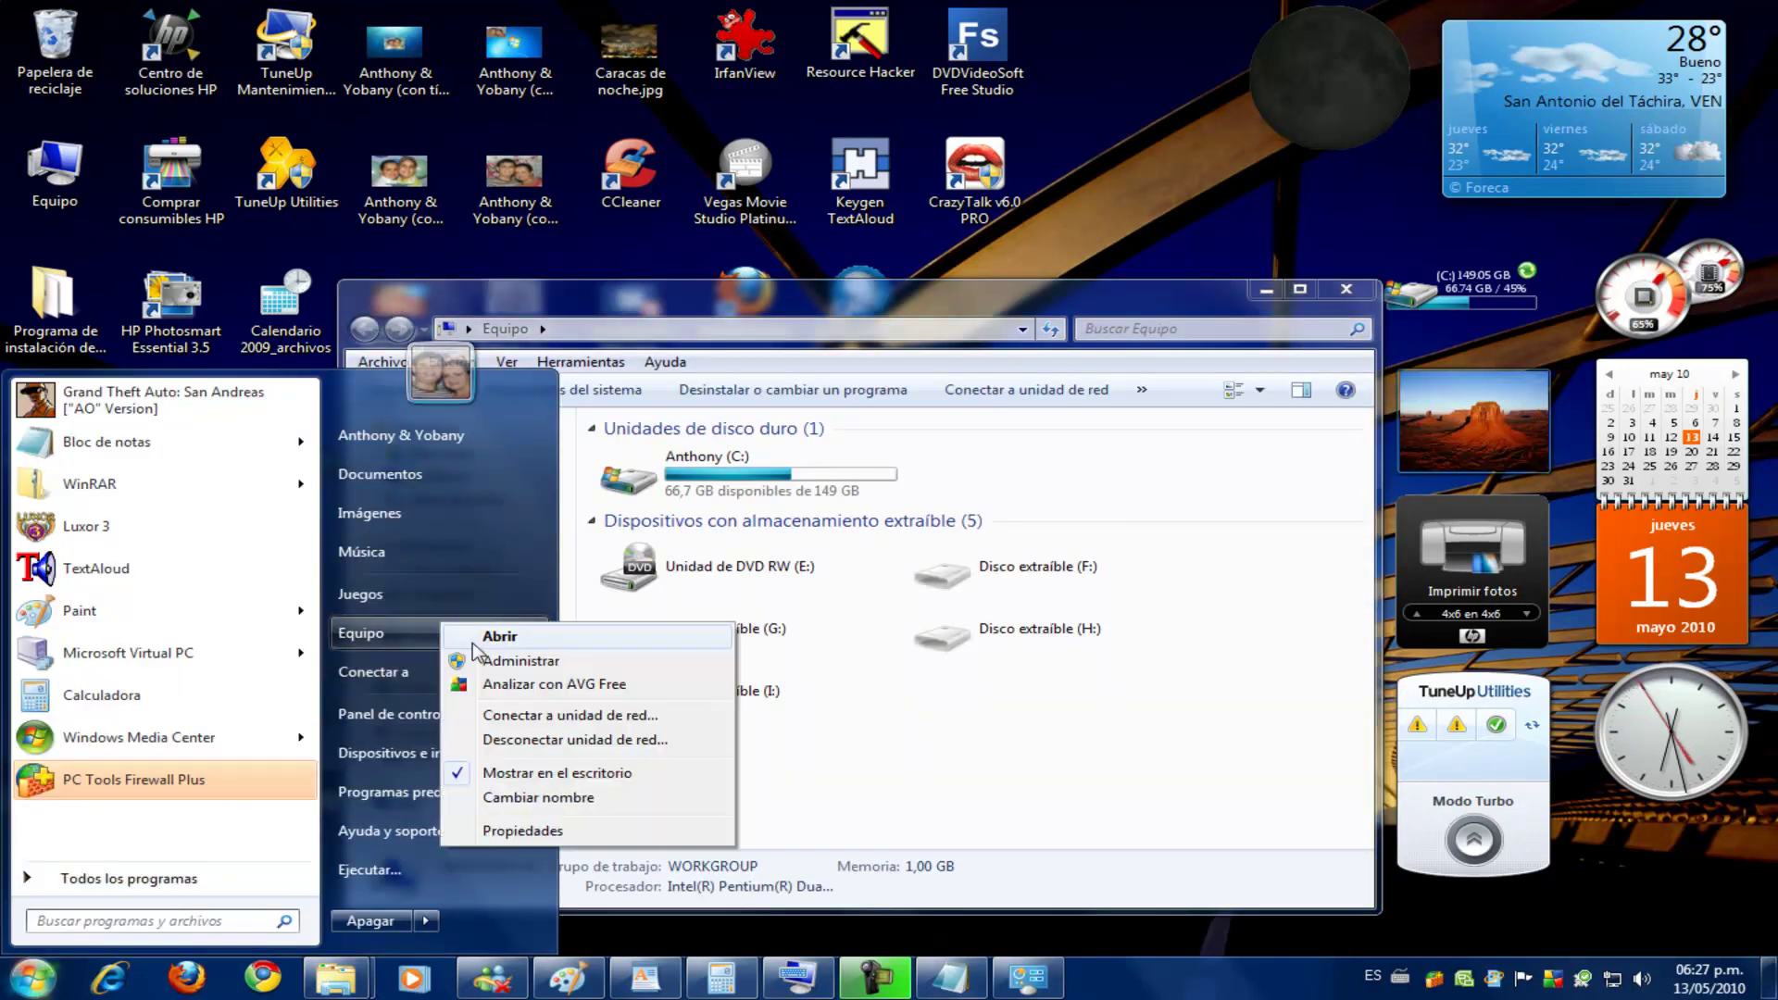
pyautogui.press('Escape')
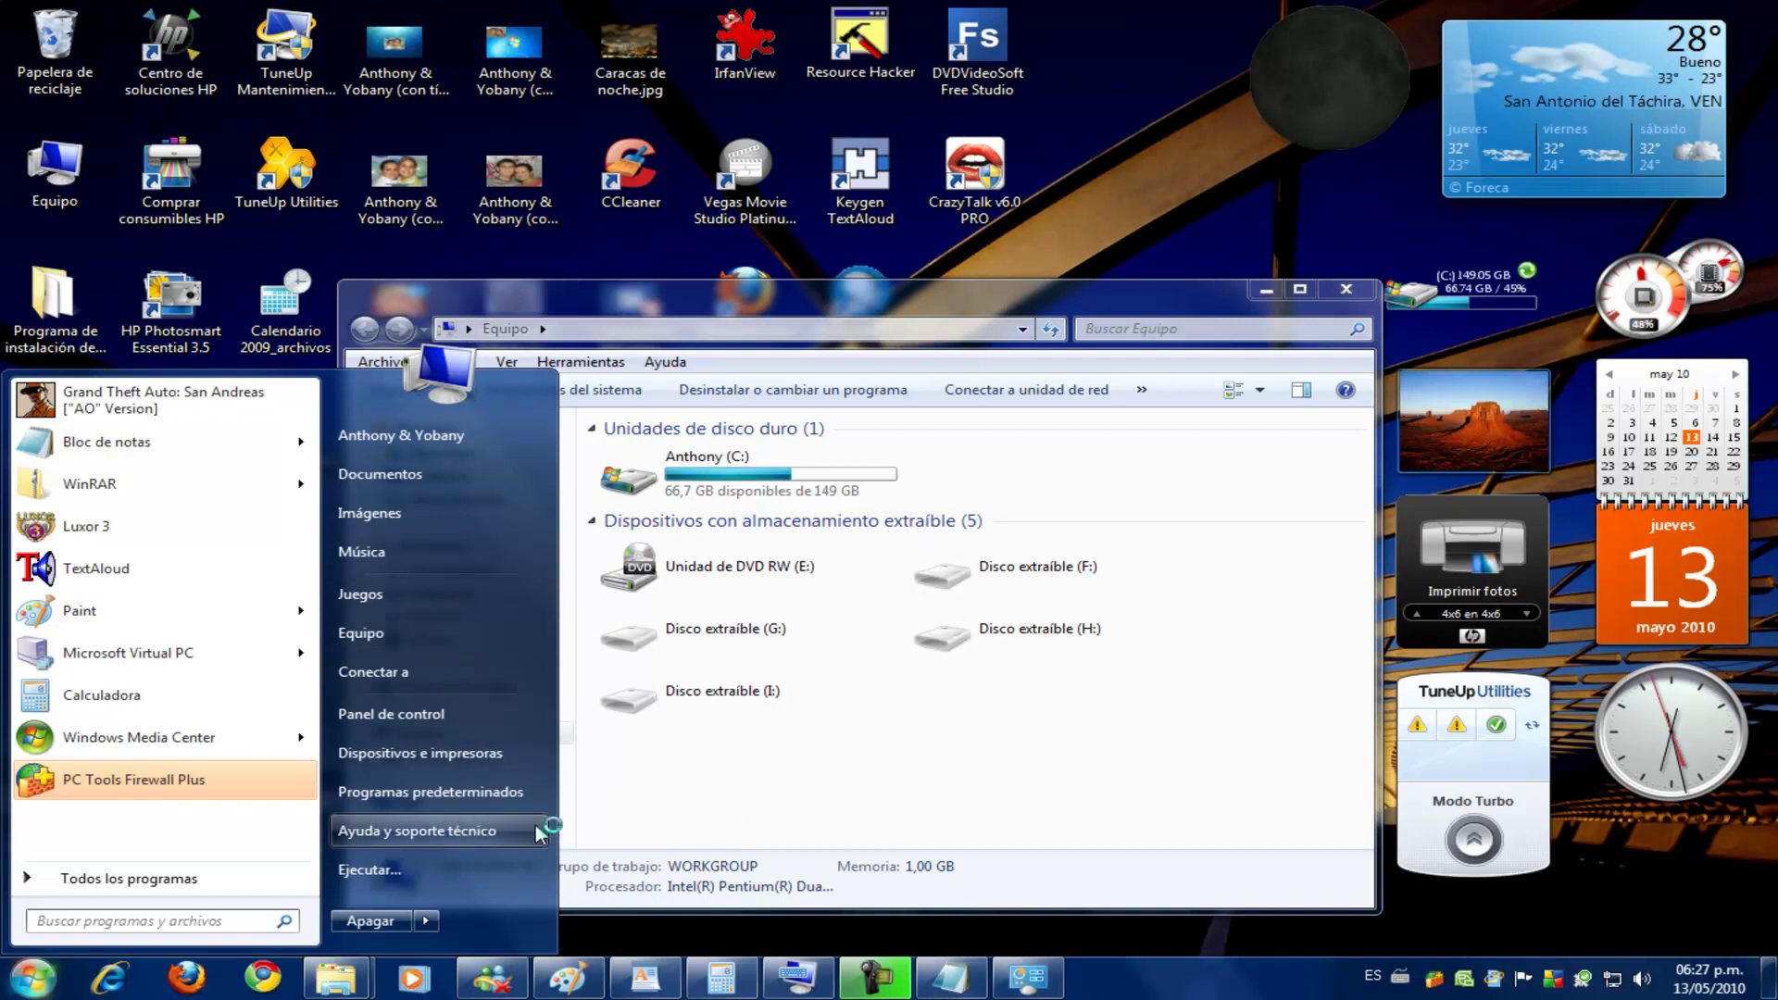
pyautogui.click(776, 823)
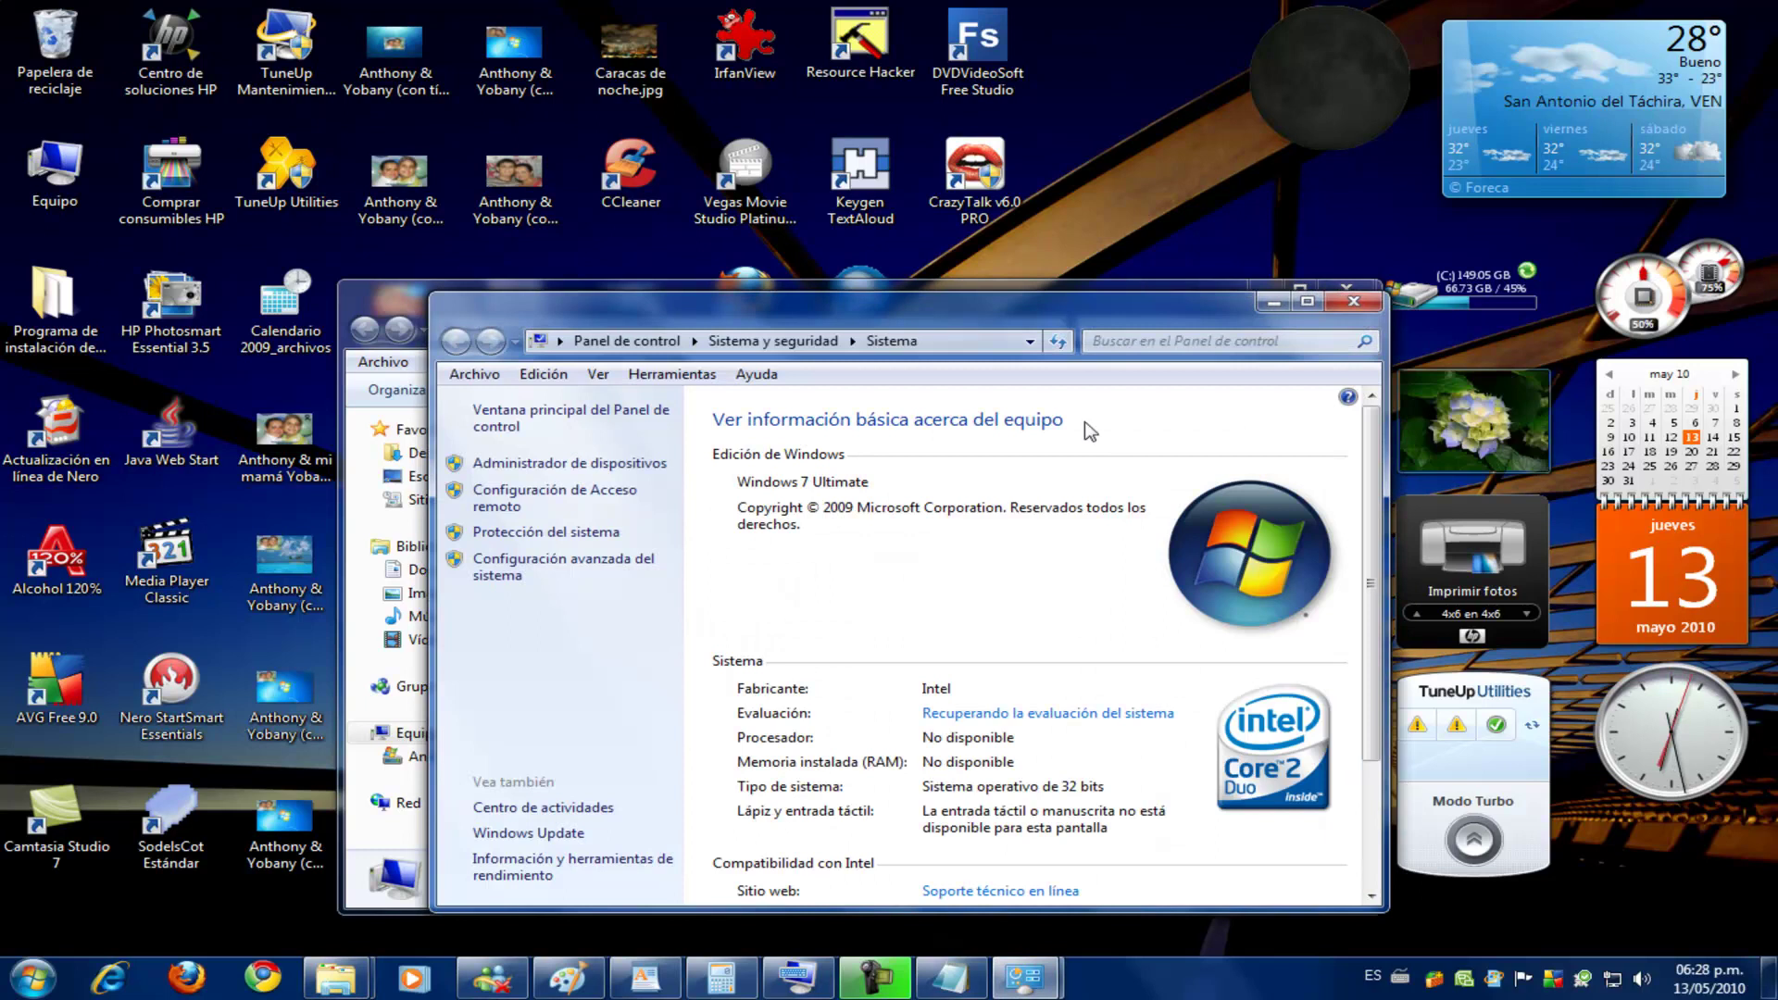
pyautogui.click(1307, 300)
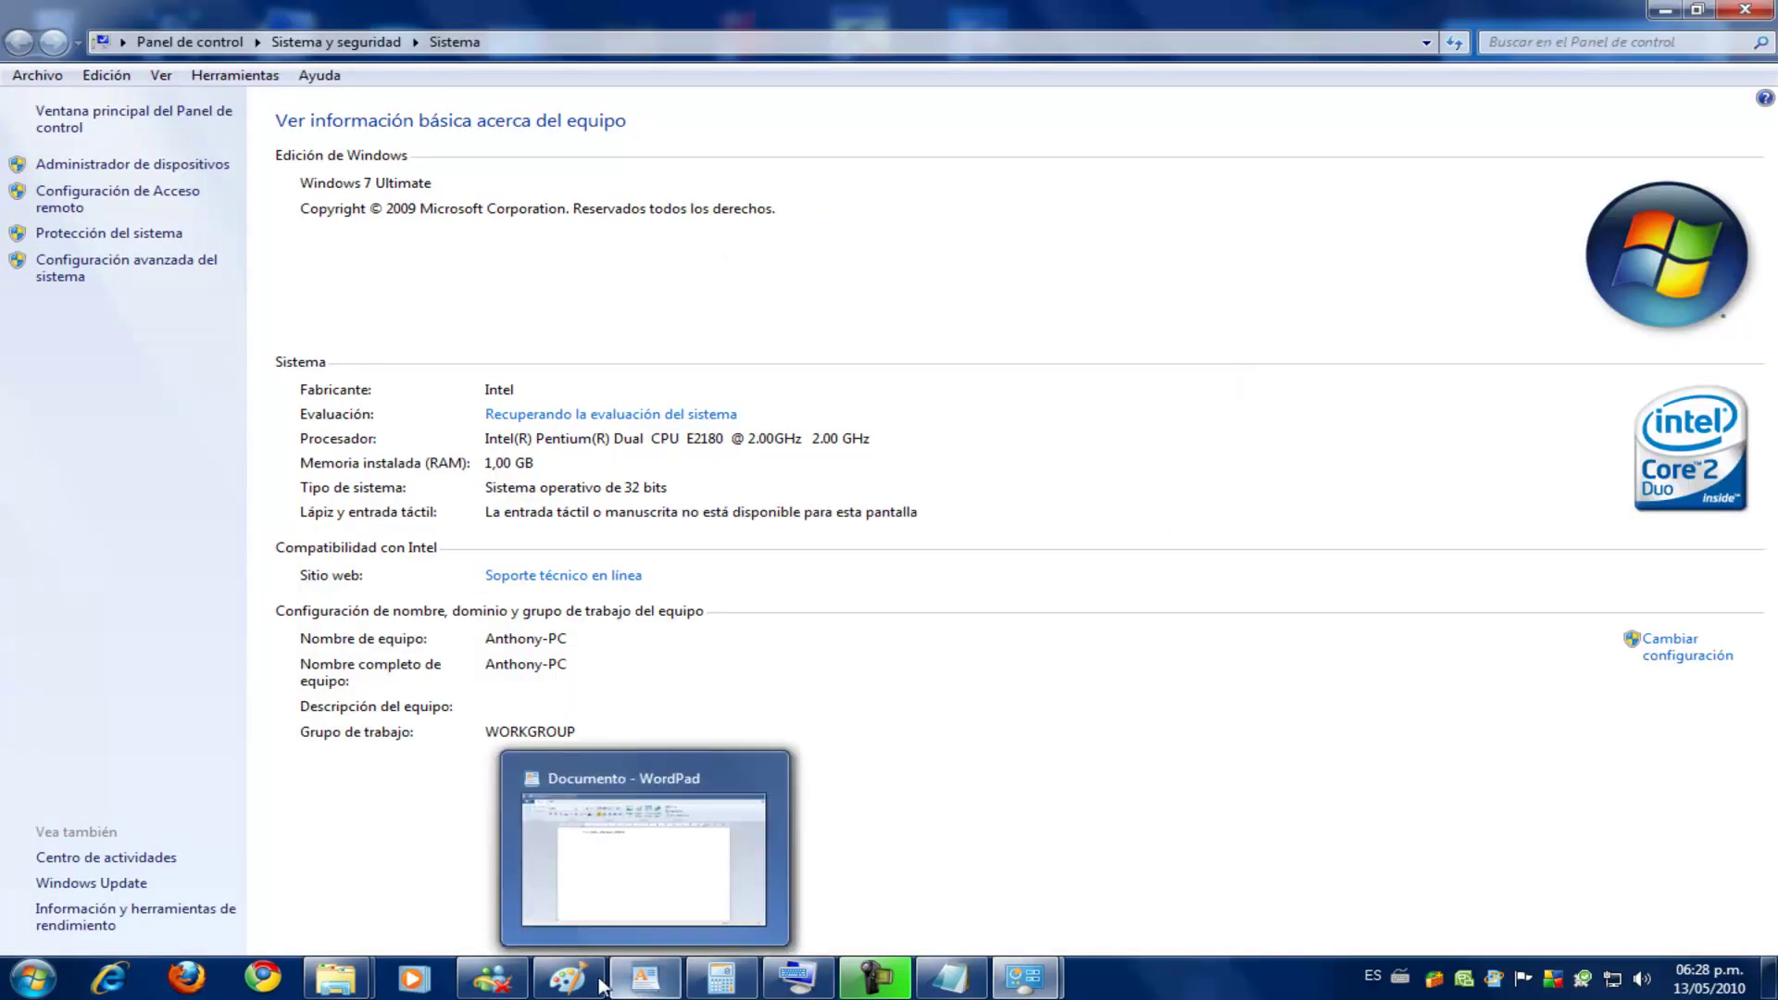
# View the Acerca de Windows information and close it
pyautogui.moveTo(304, 993)
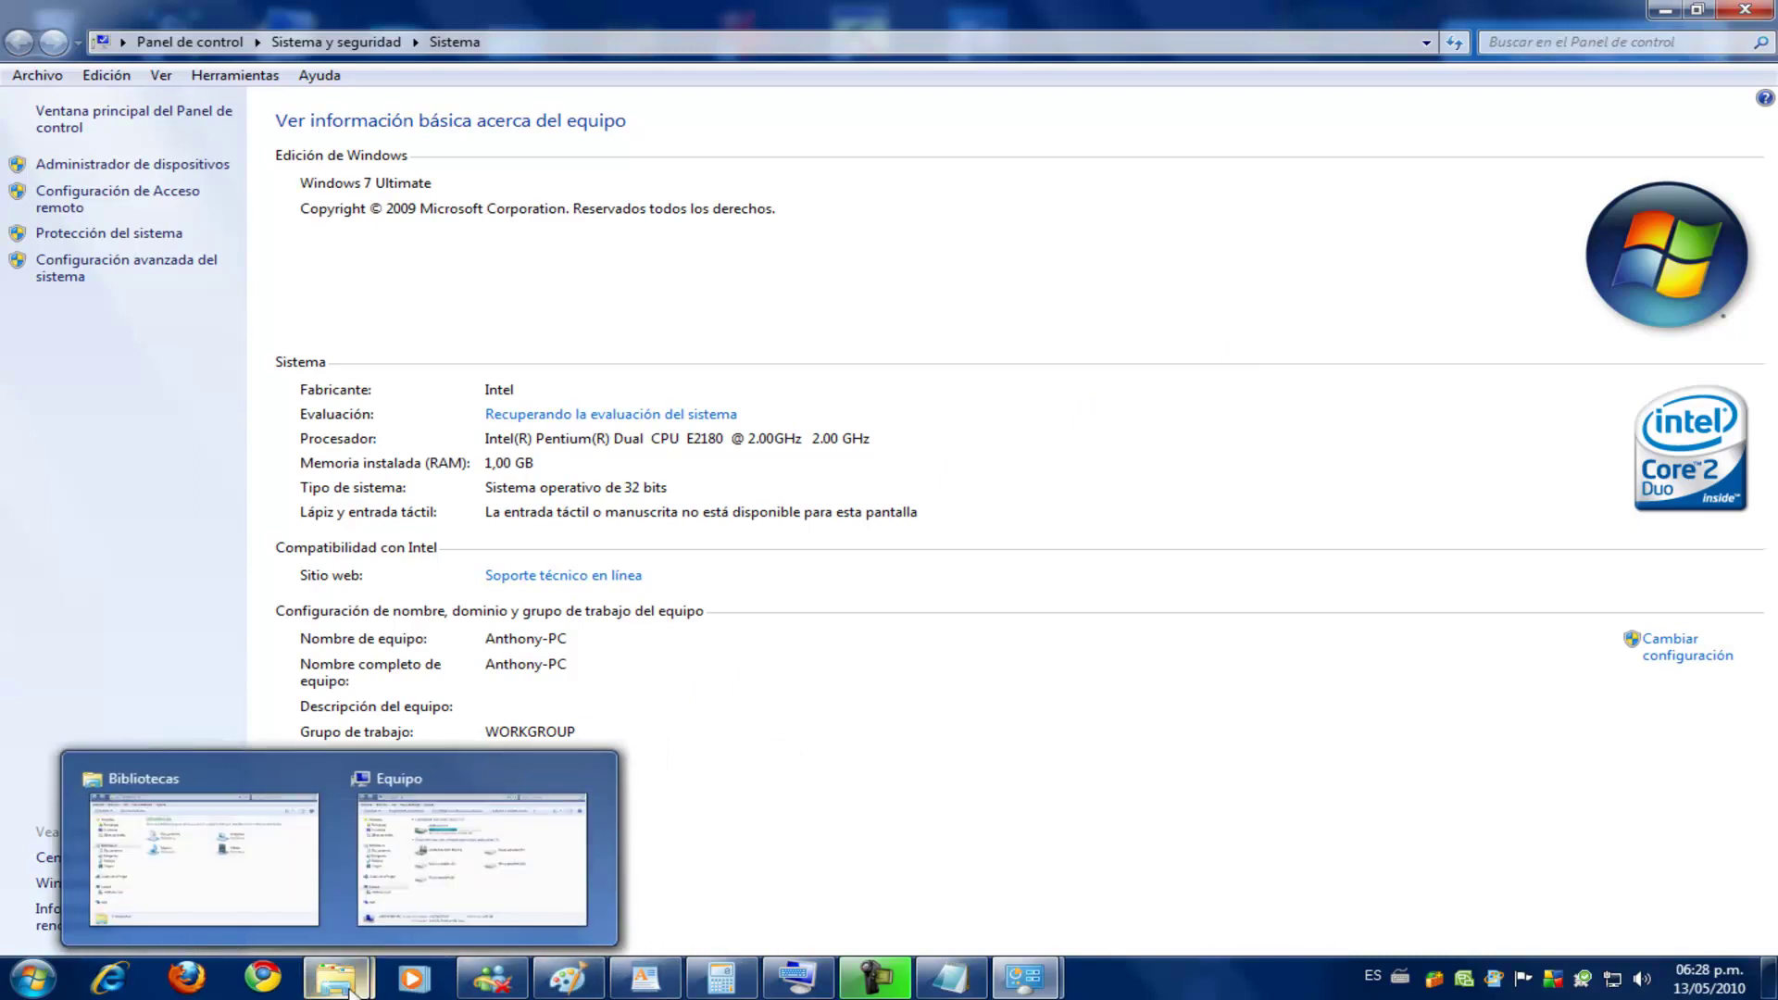
pyautogui.click(321, 75)
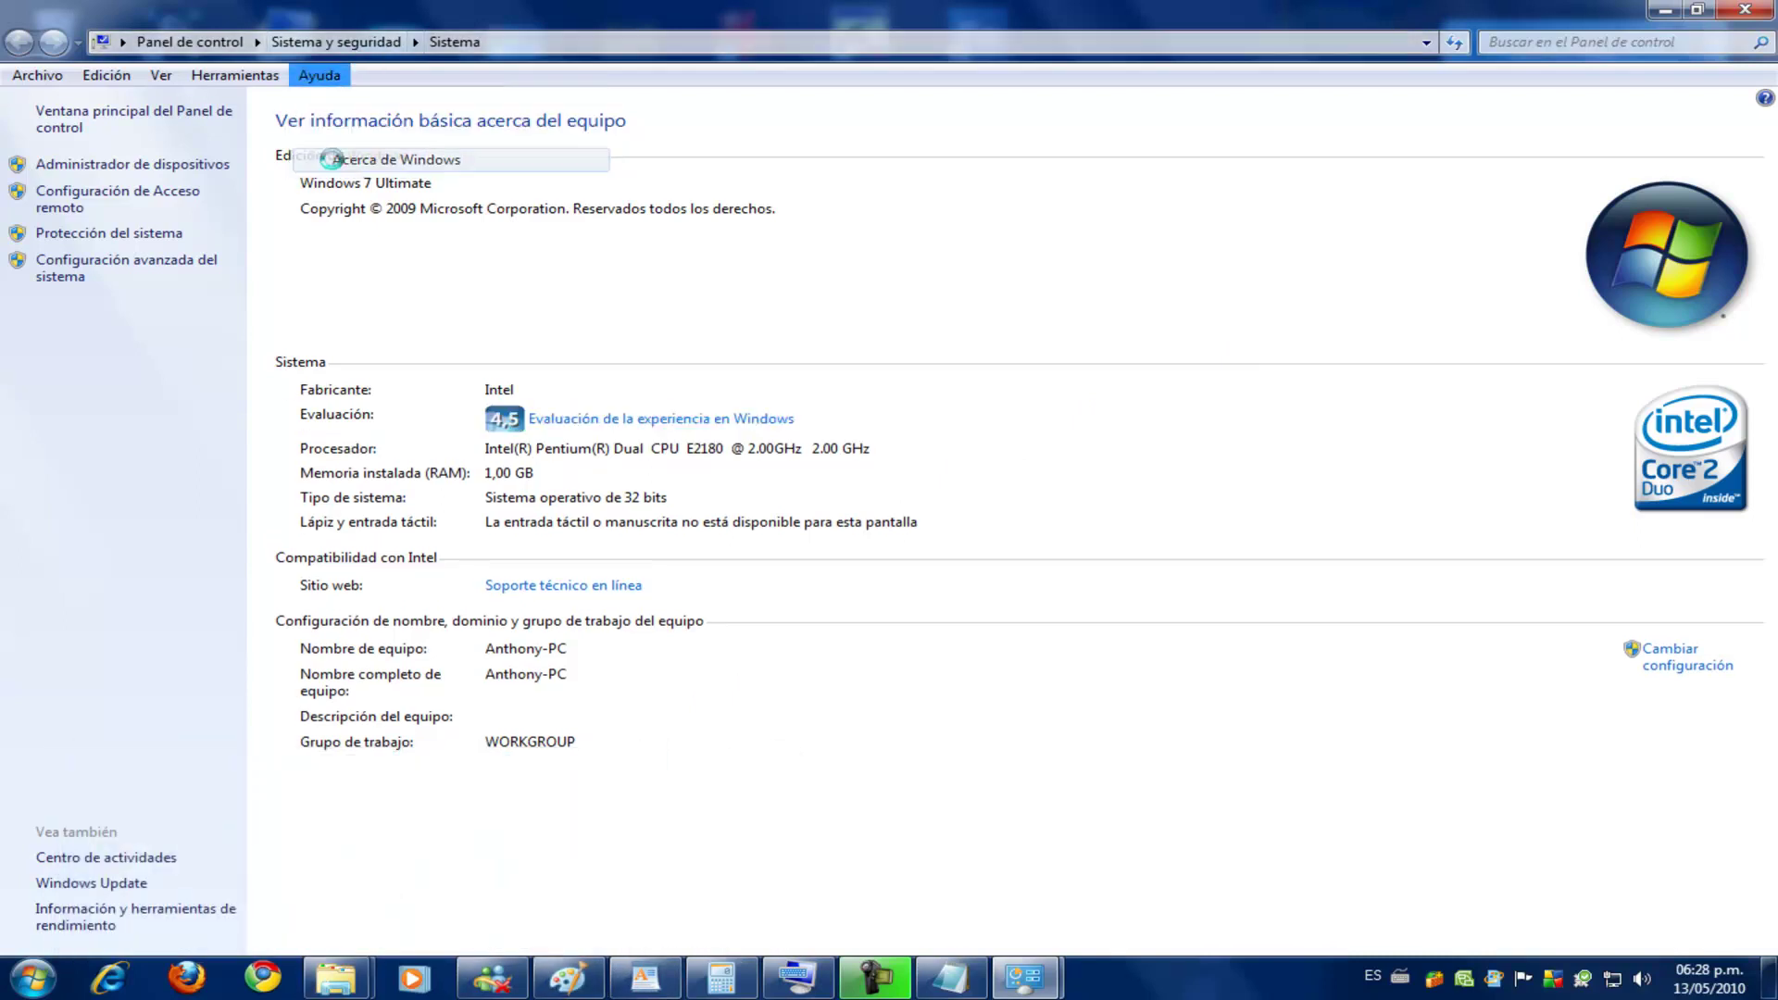
pyautogui.click(408, 160)
pyautogui.click(555, 487)
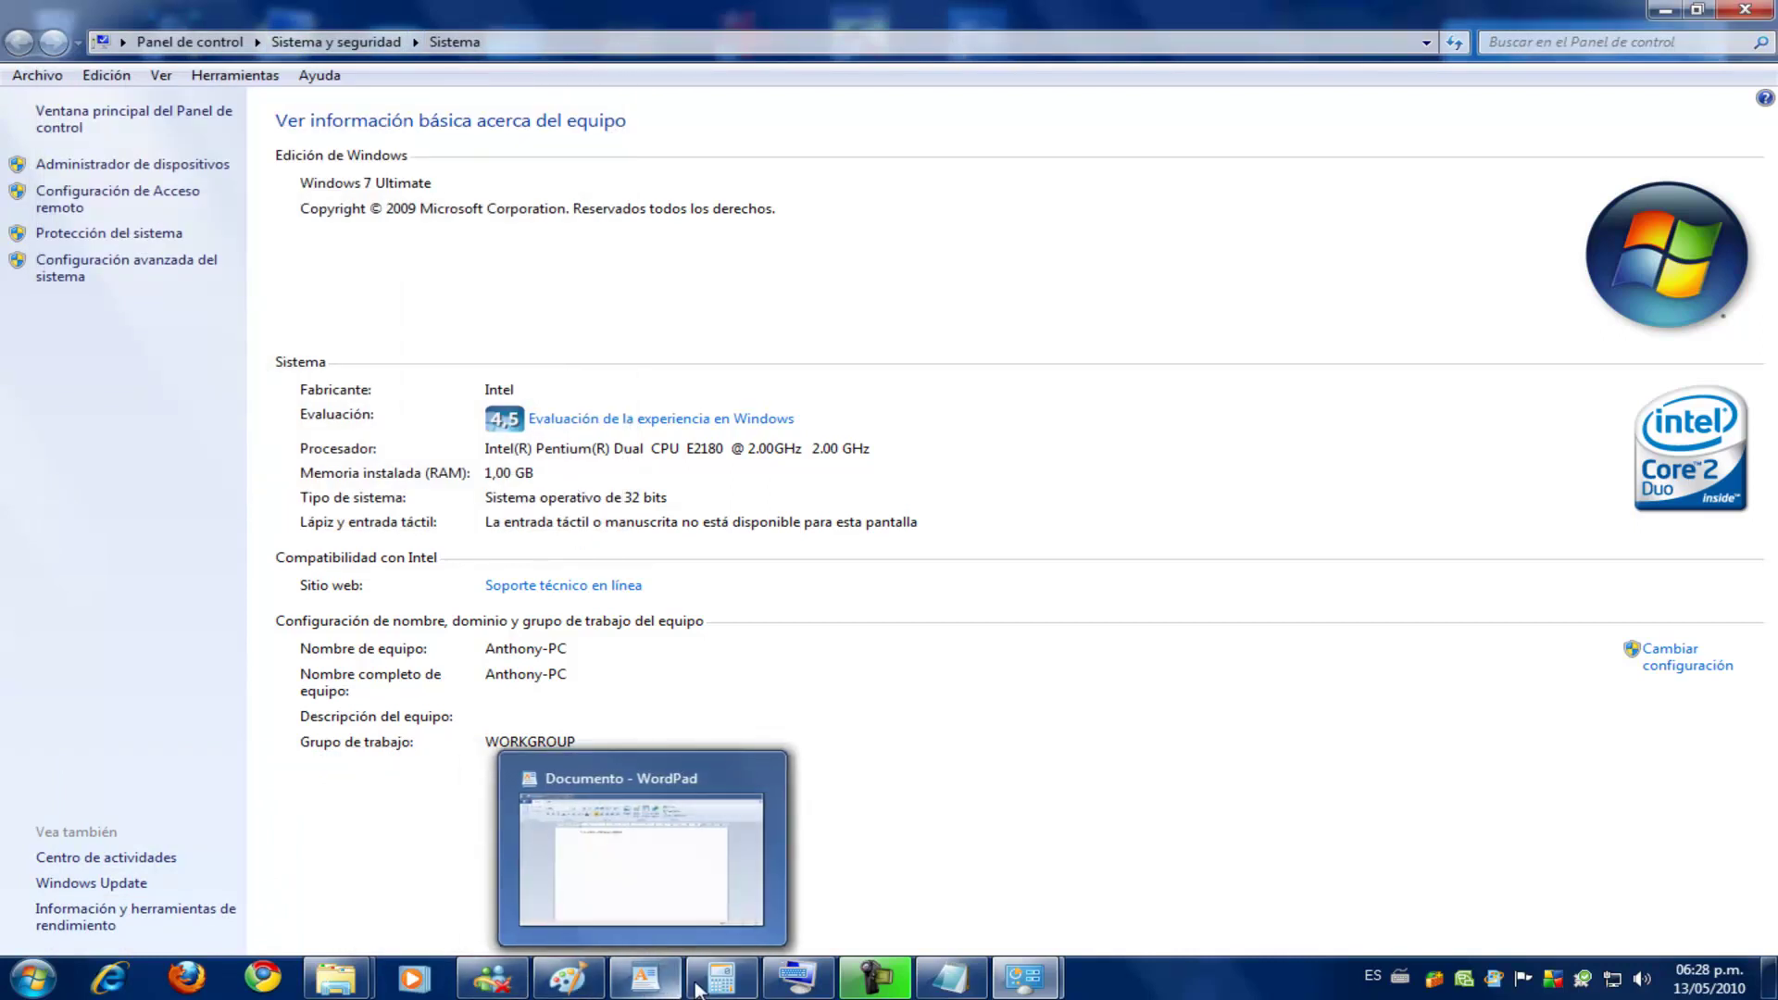
# Open the Windows Media Player library
pyautogui.moveTo(359, 989)
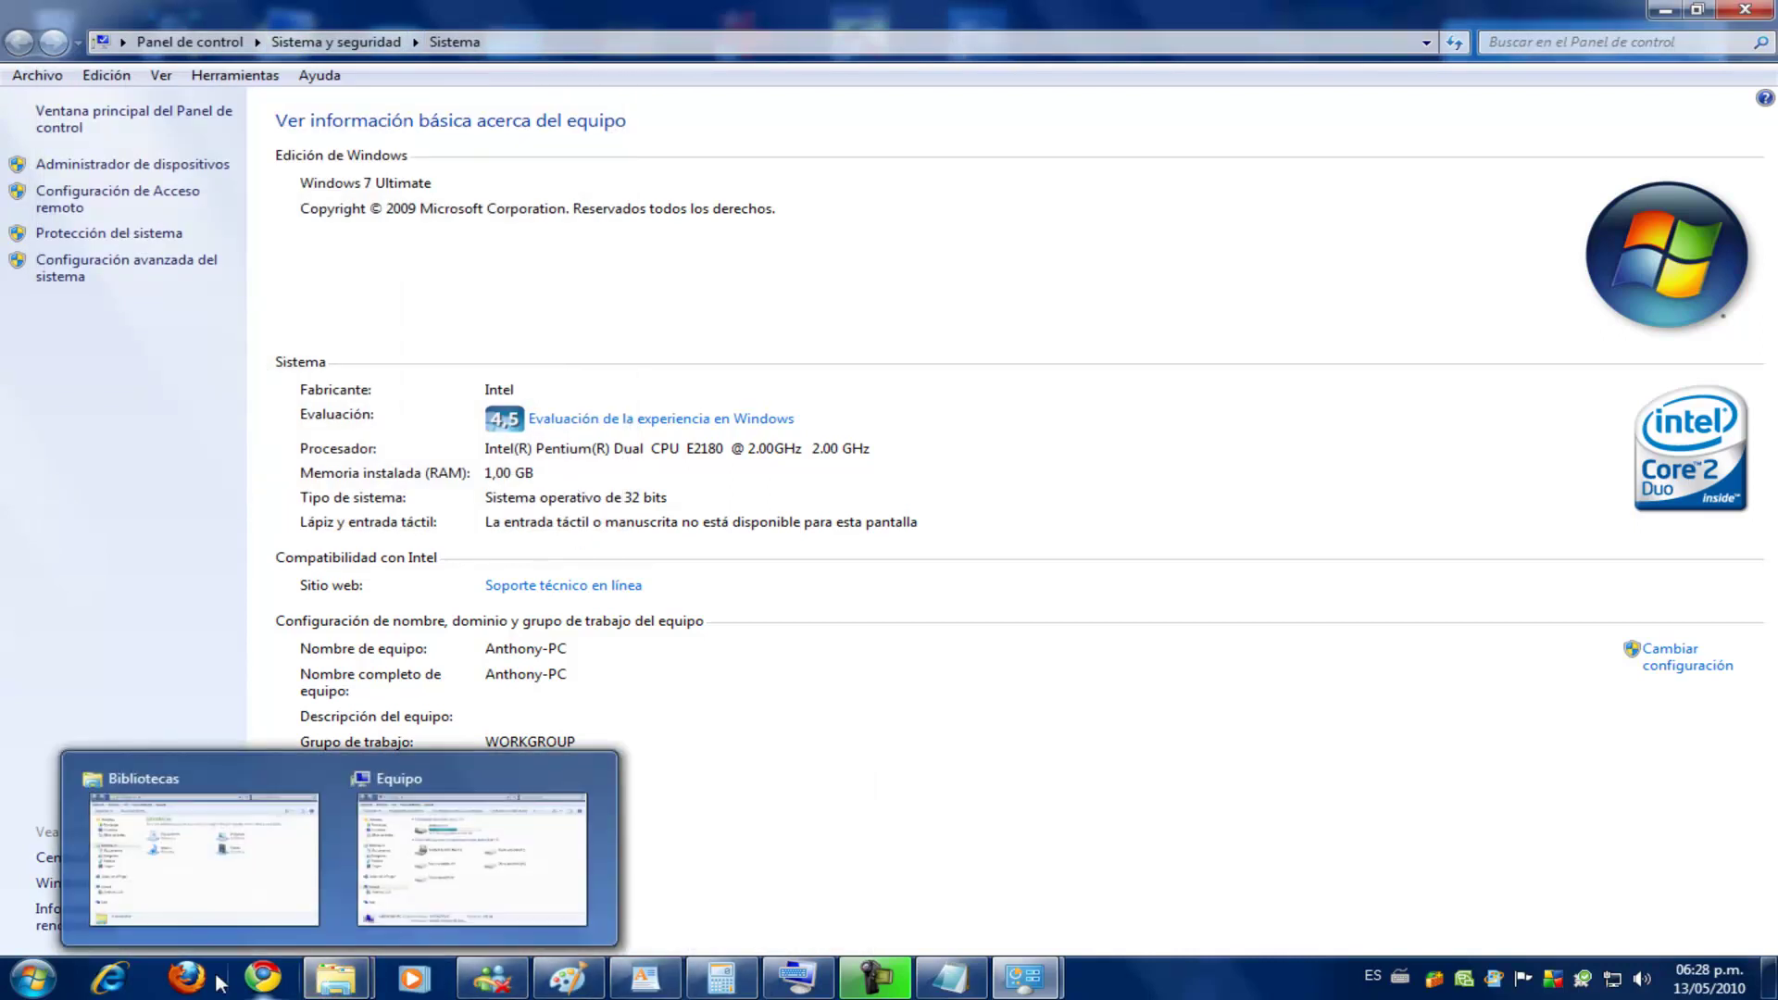
pyautogui.click(413, 977)
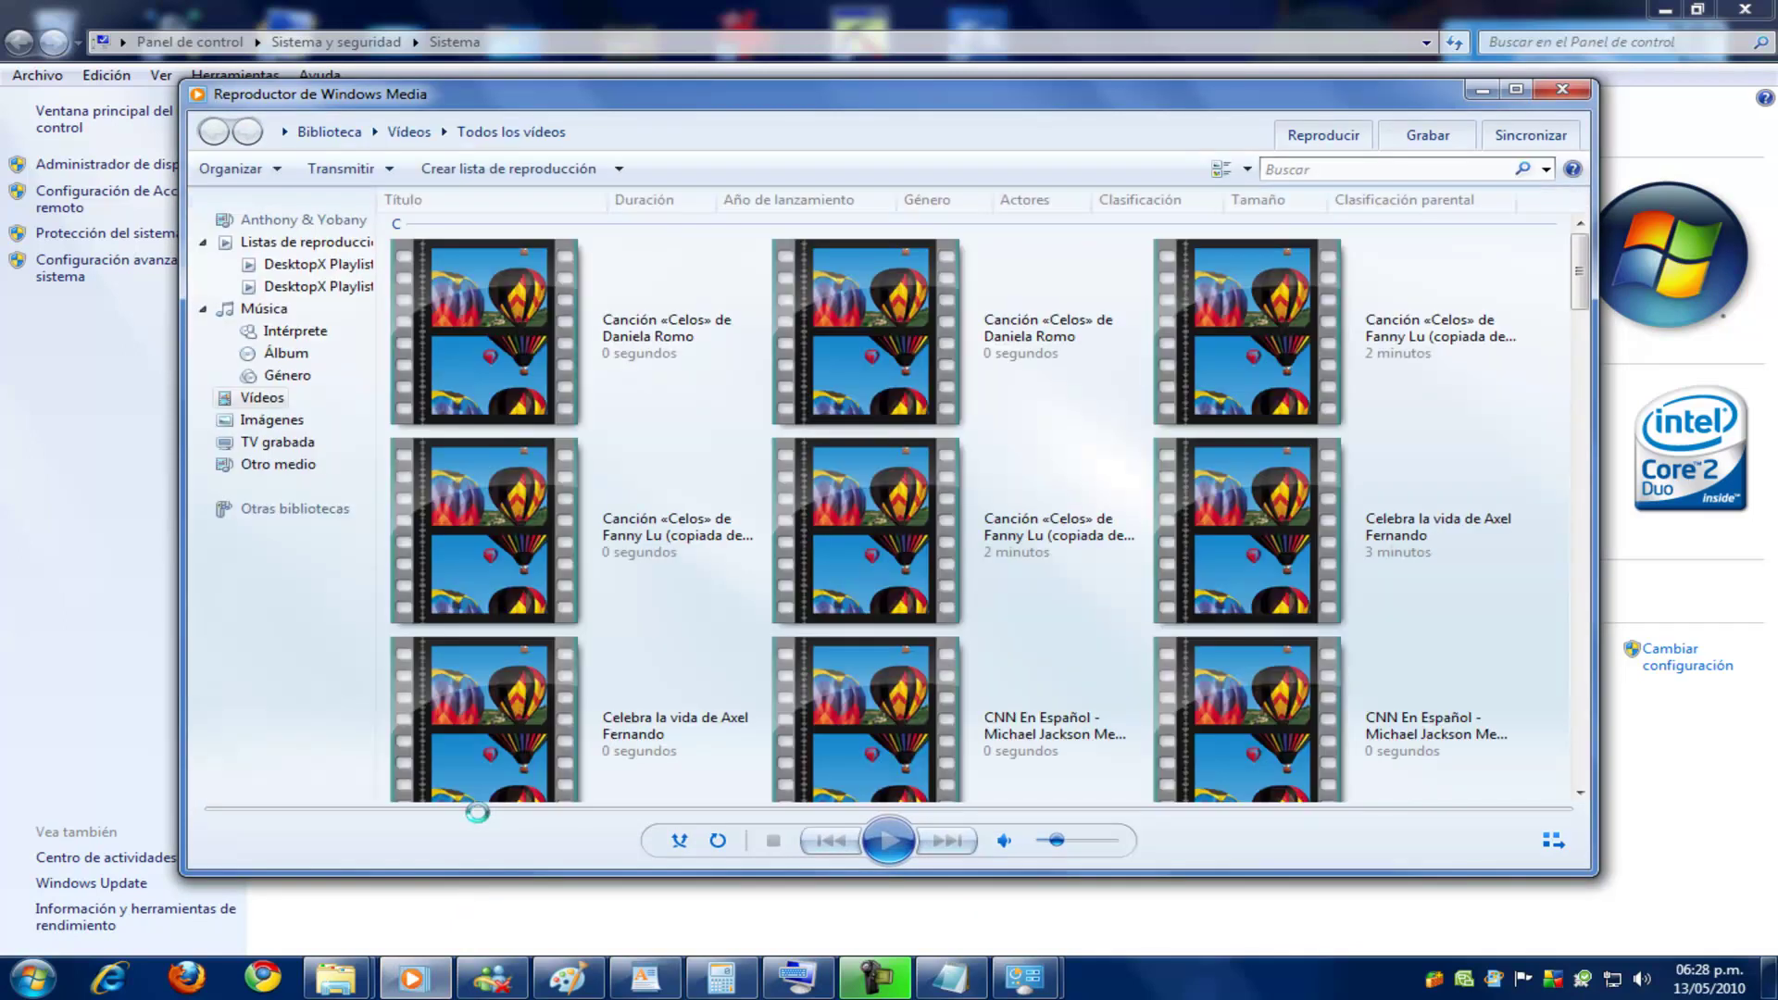
# Find the video "Linlin una voz china de Loquendo" in the video library and play it
pyautogui.scroll(-15, 1209, 487)
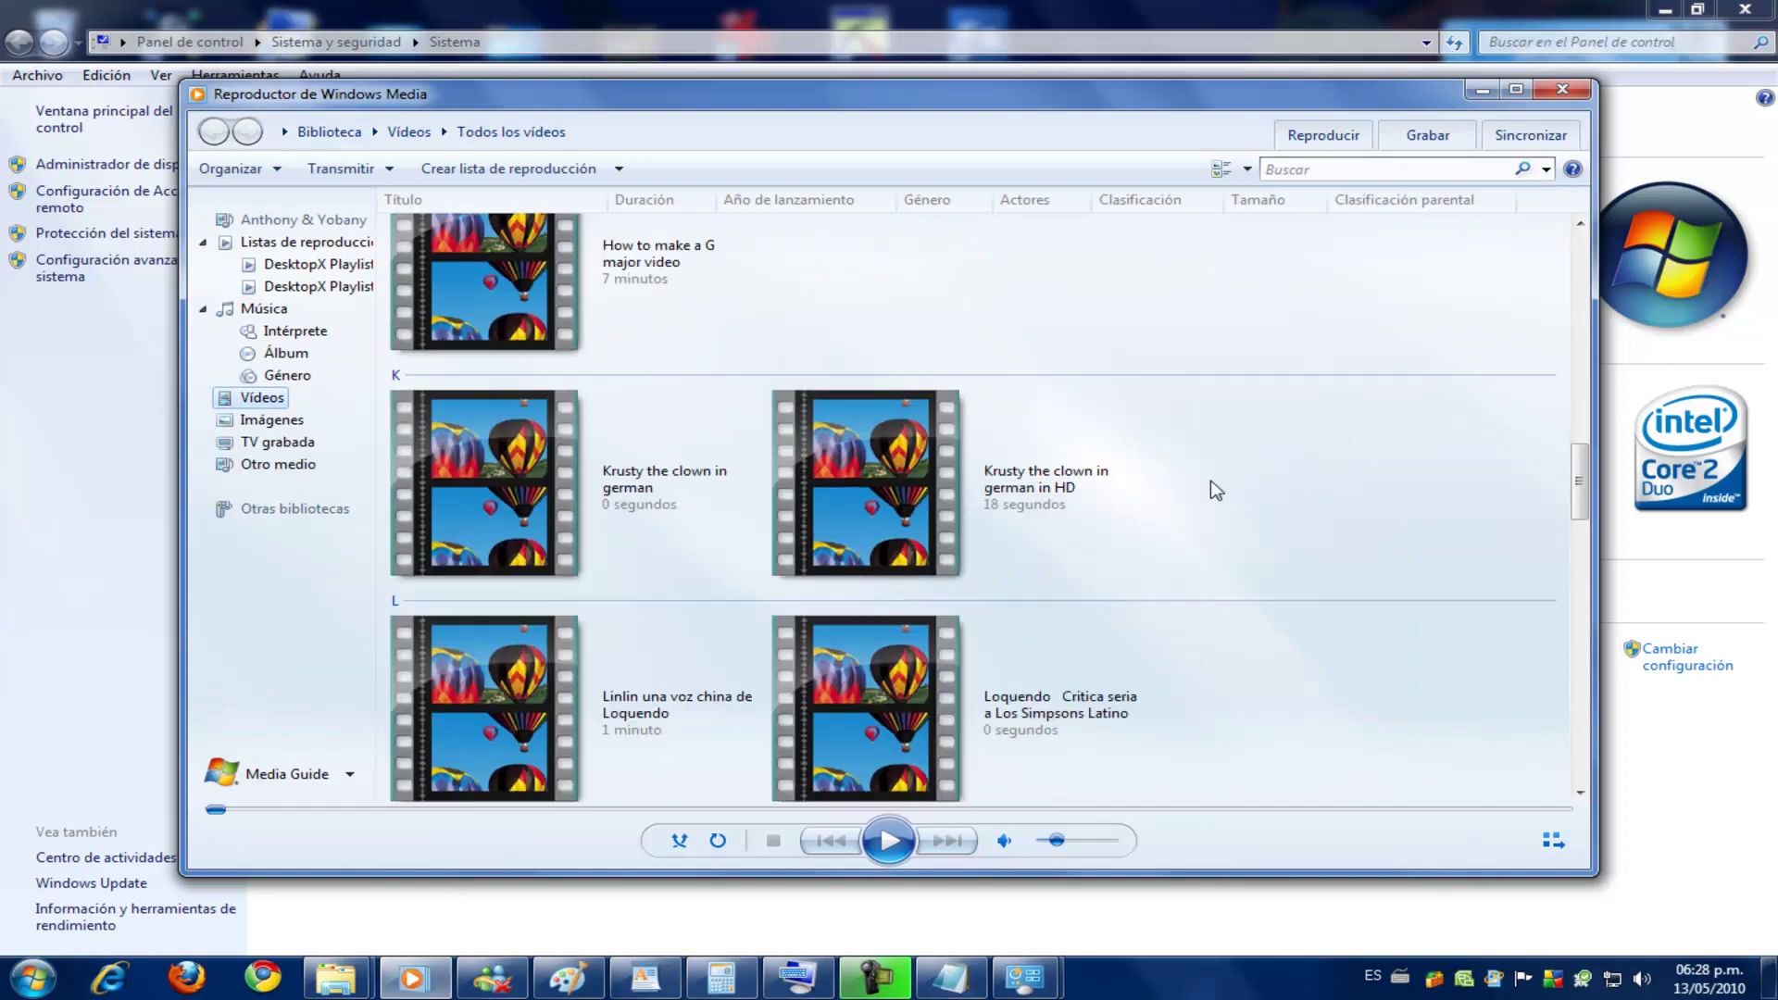
pyautogui.scroll(5, 1012, 530)
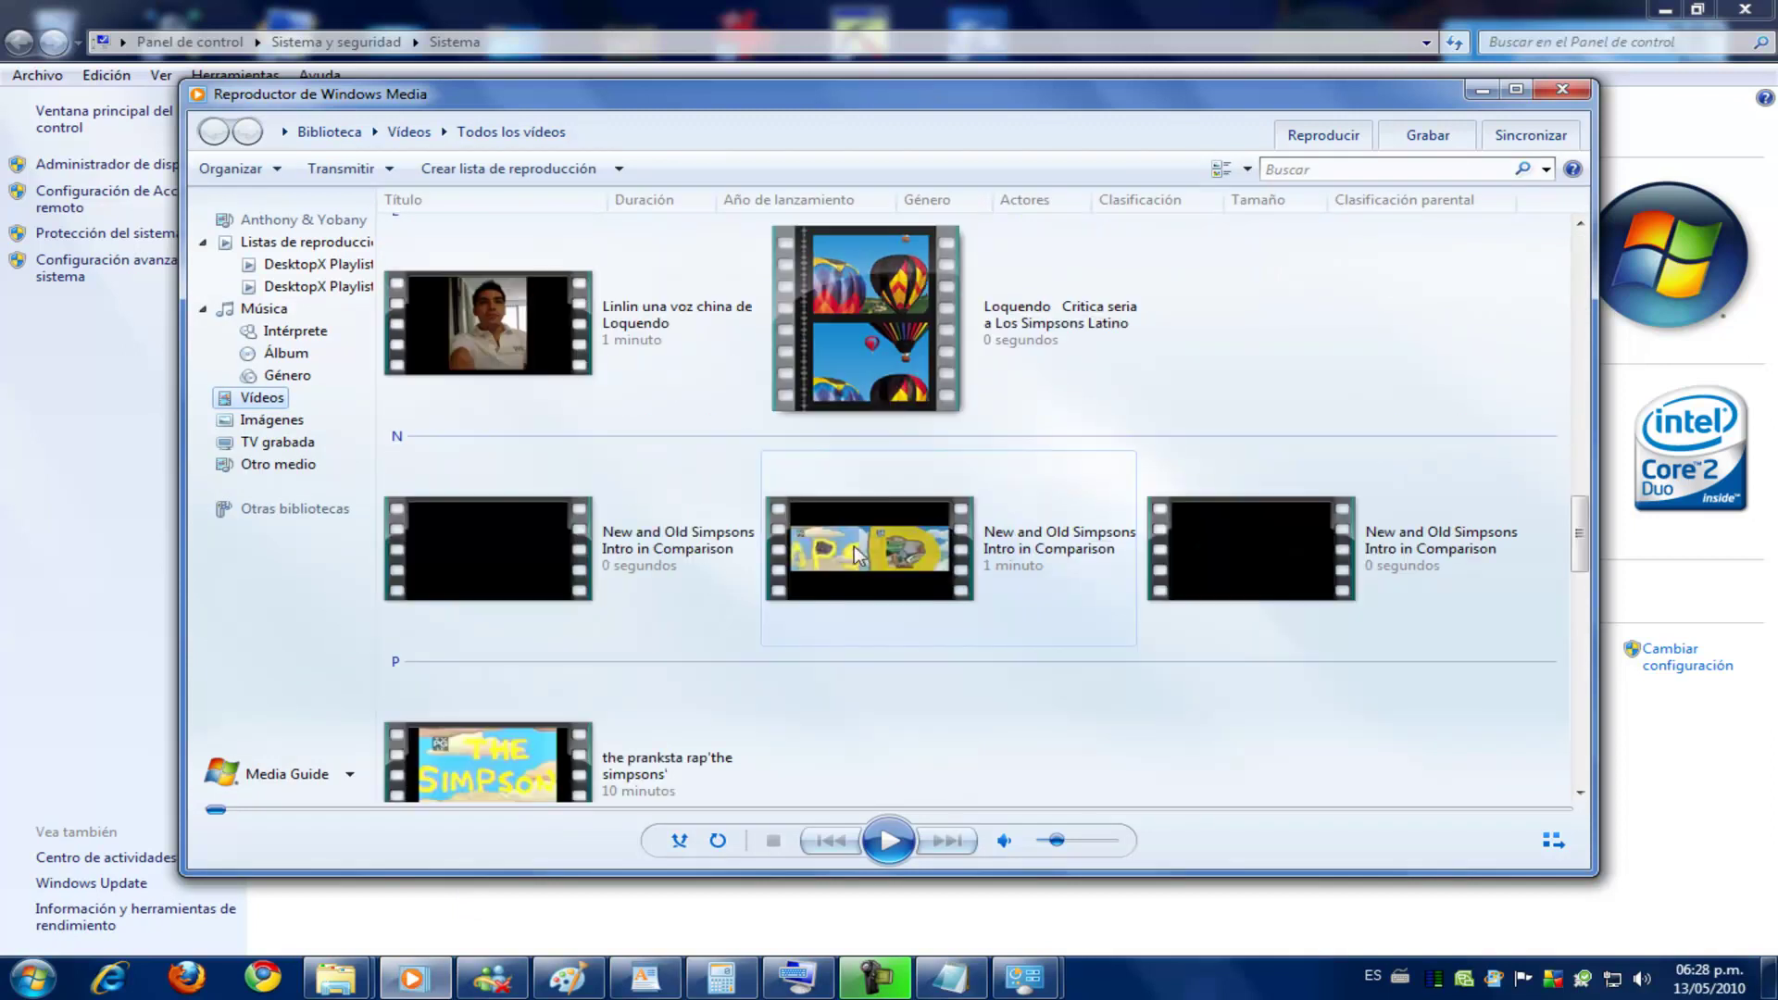
pyautogui.click(515, 312)
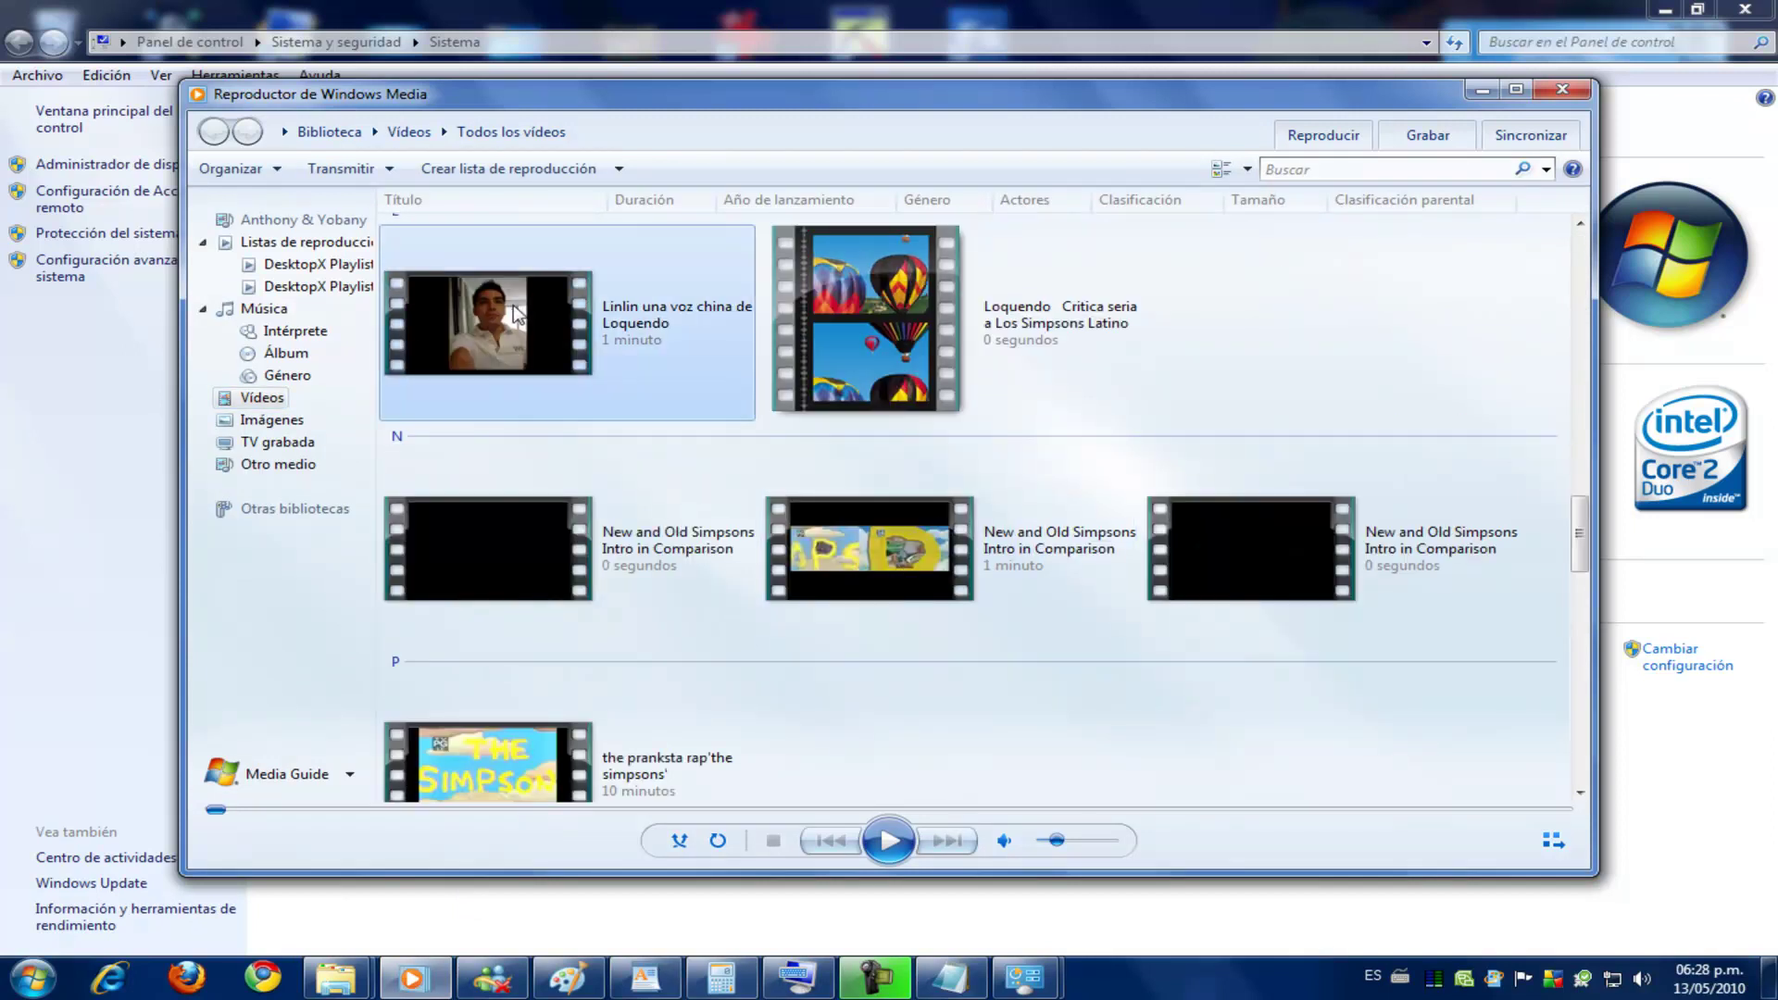
pyautogui.doubleClick(720, 615)
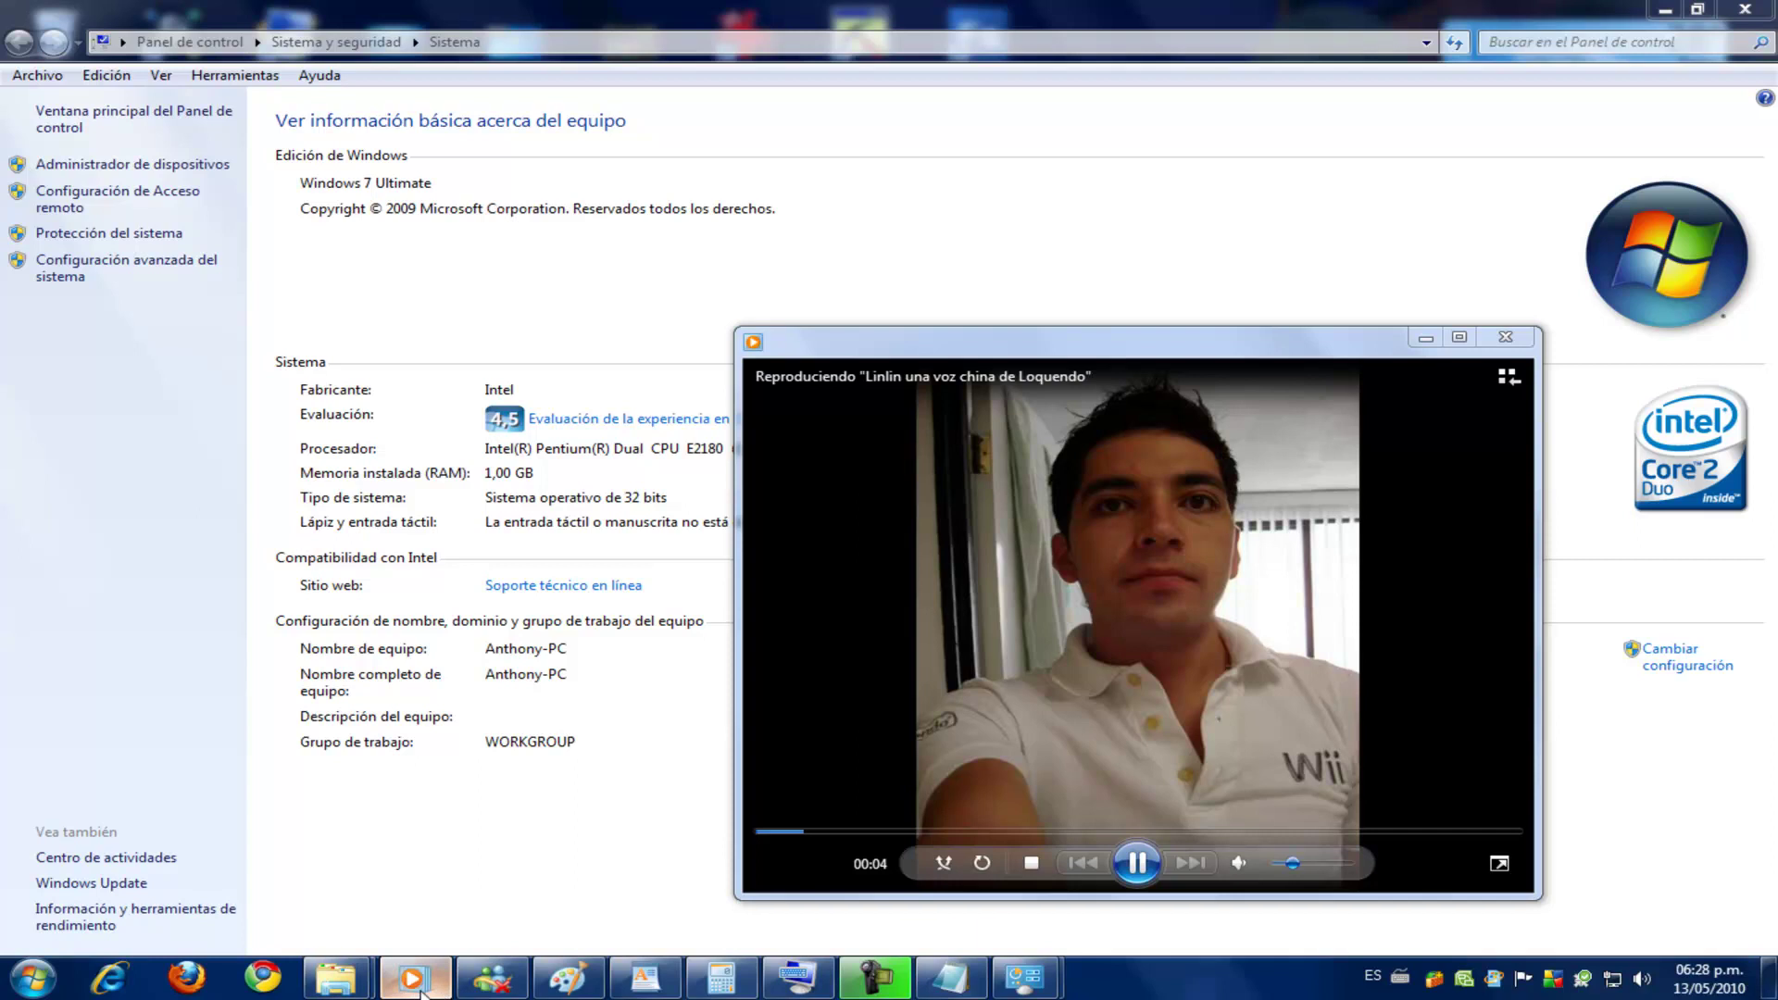
# Minimize the player and toggle the video's playback from its taskbar preview
pyautogui.click(1426, 337)
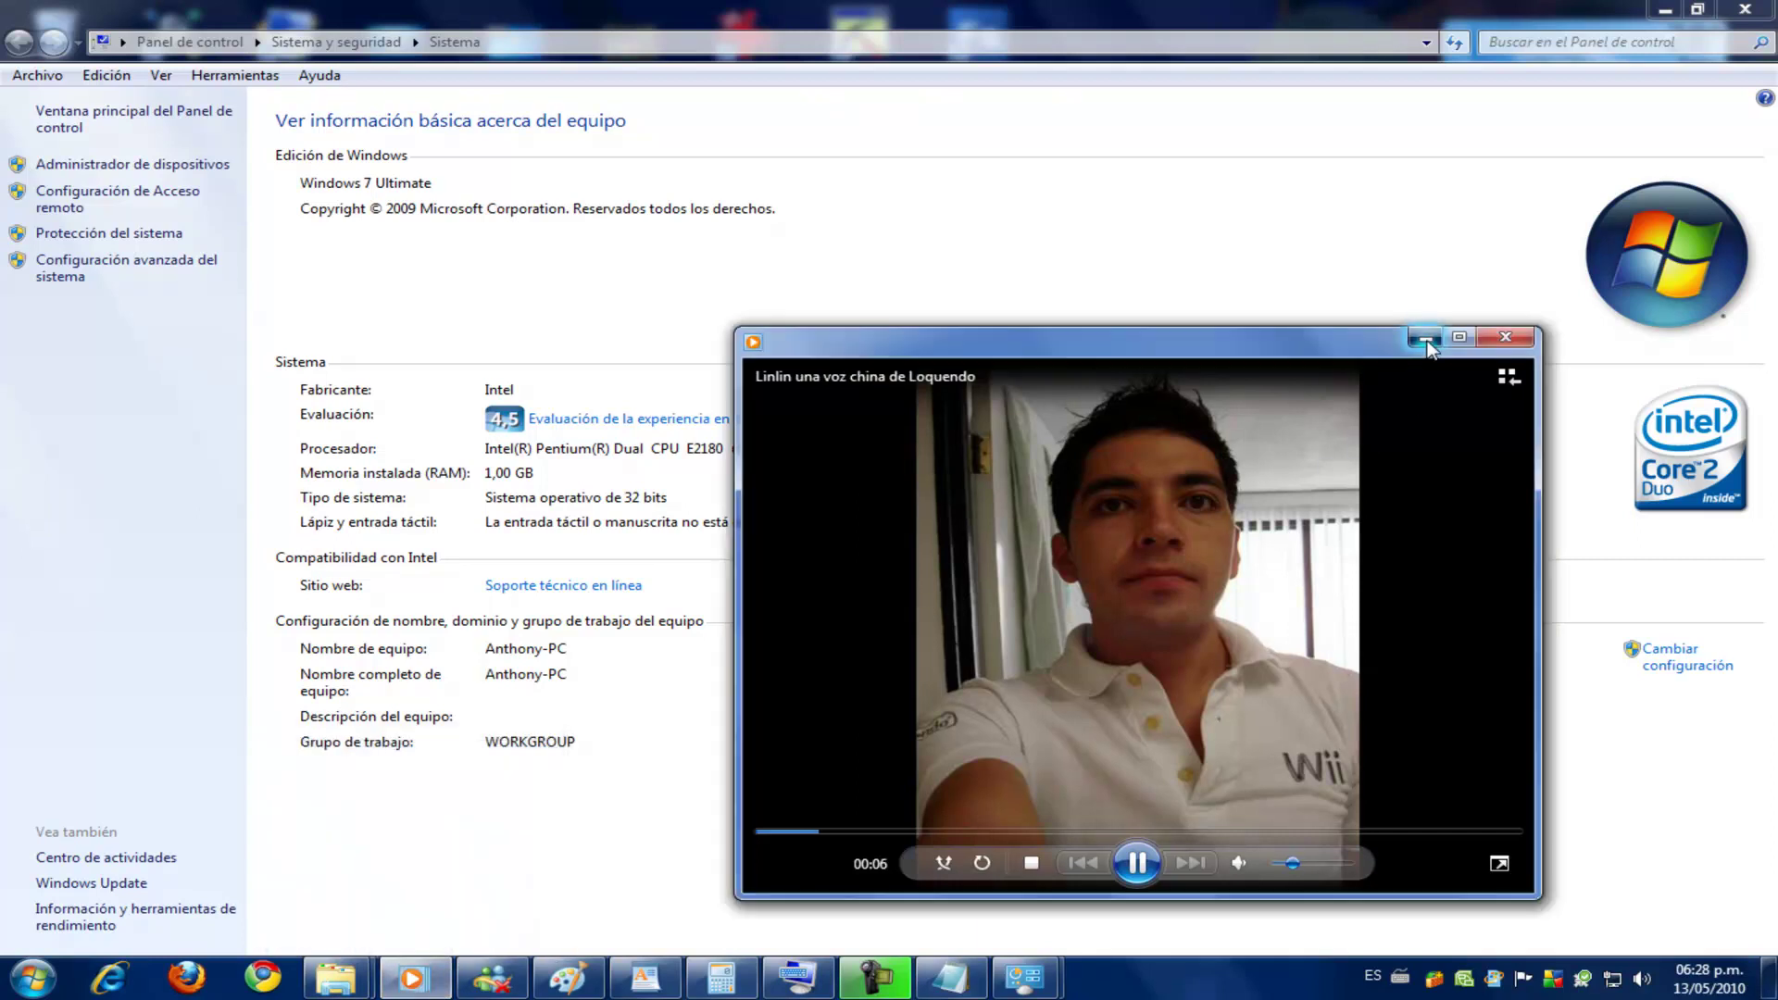
pyautogui.moveTo(437, 987)
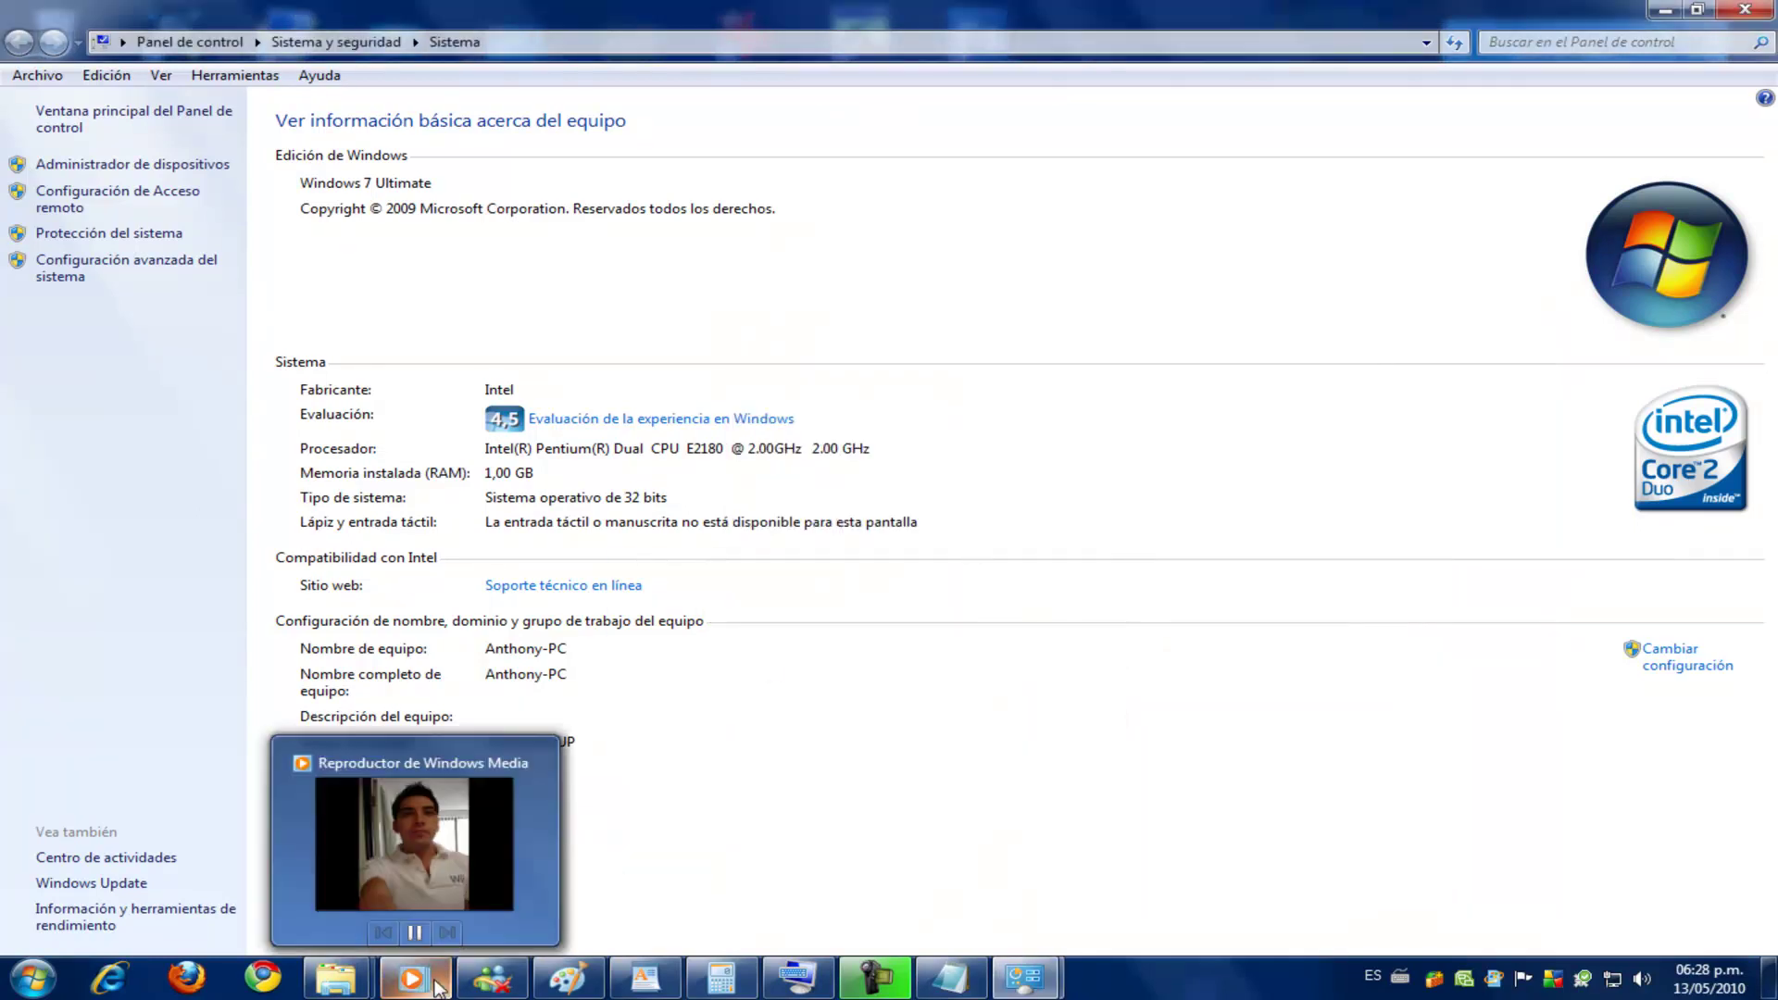
pyautogui.click(415, 930)
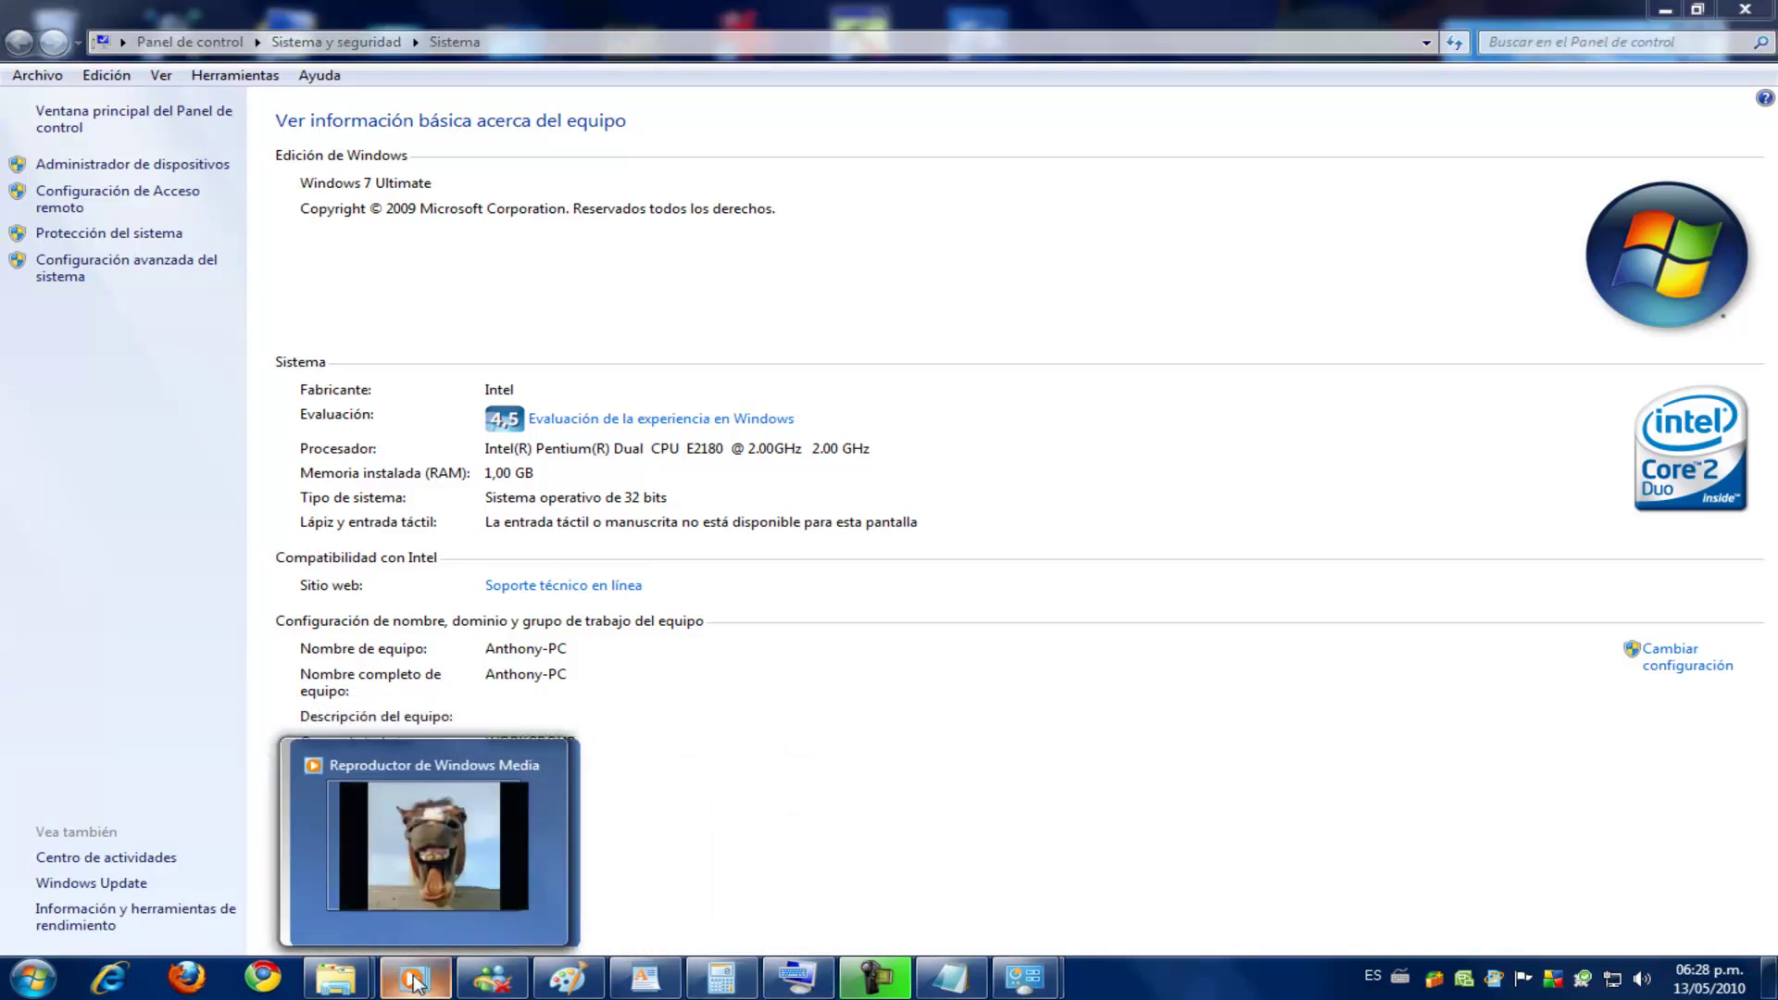
# Restore the media player and close it, and minimize the Sistema window
pyautogui.click(430, 843)
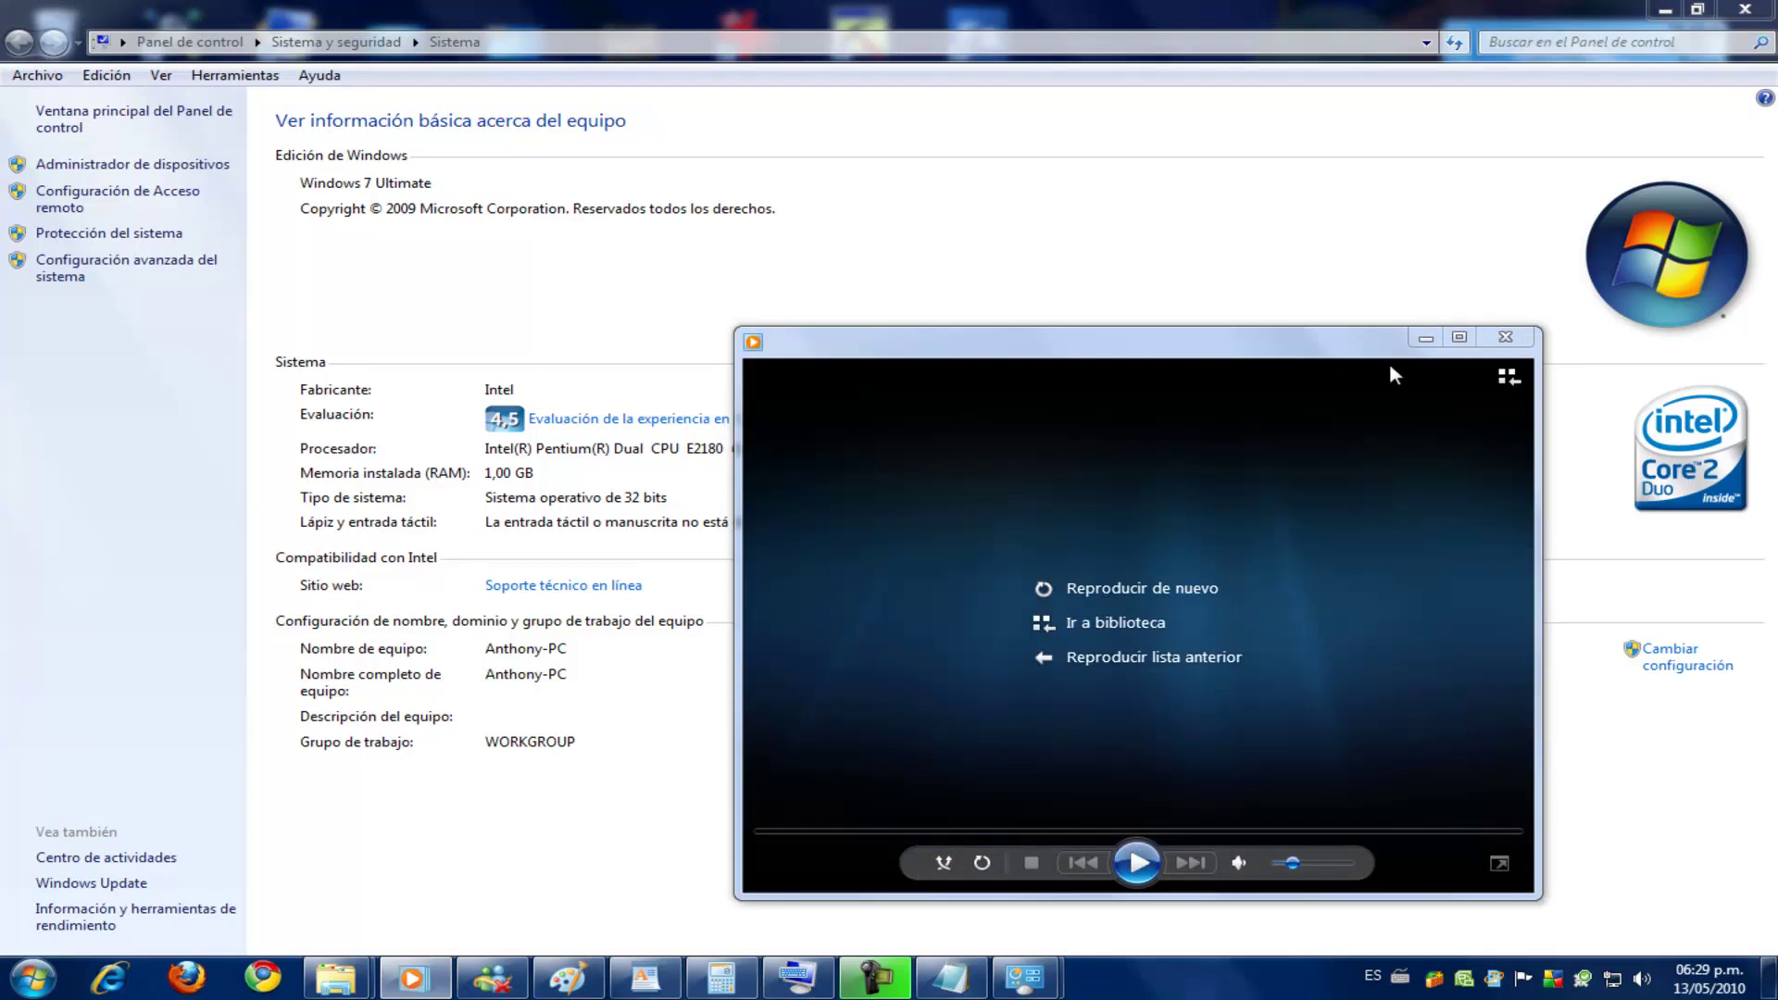
pyautogui.click(1511, 344)
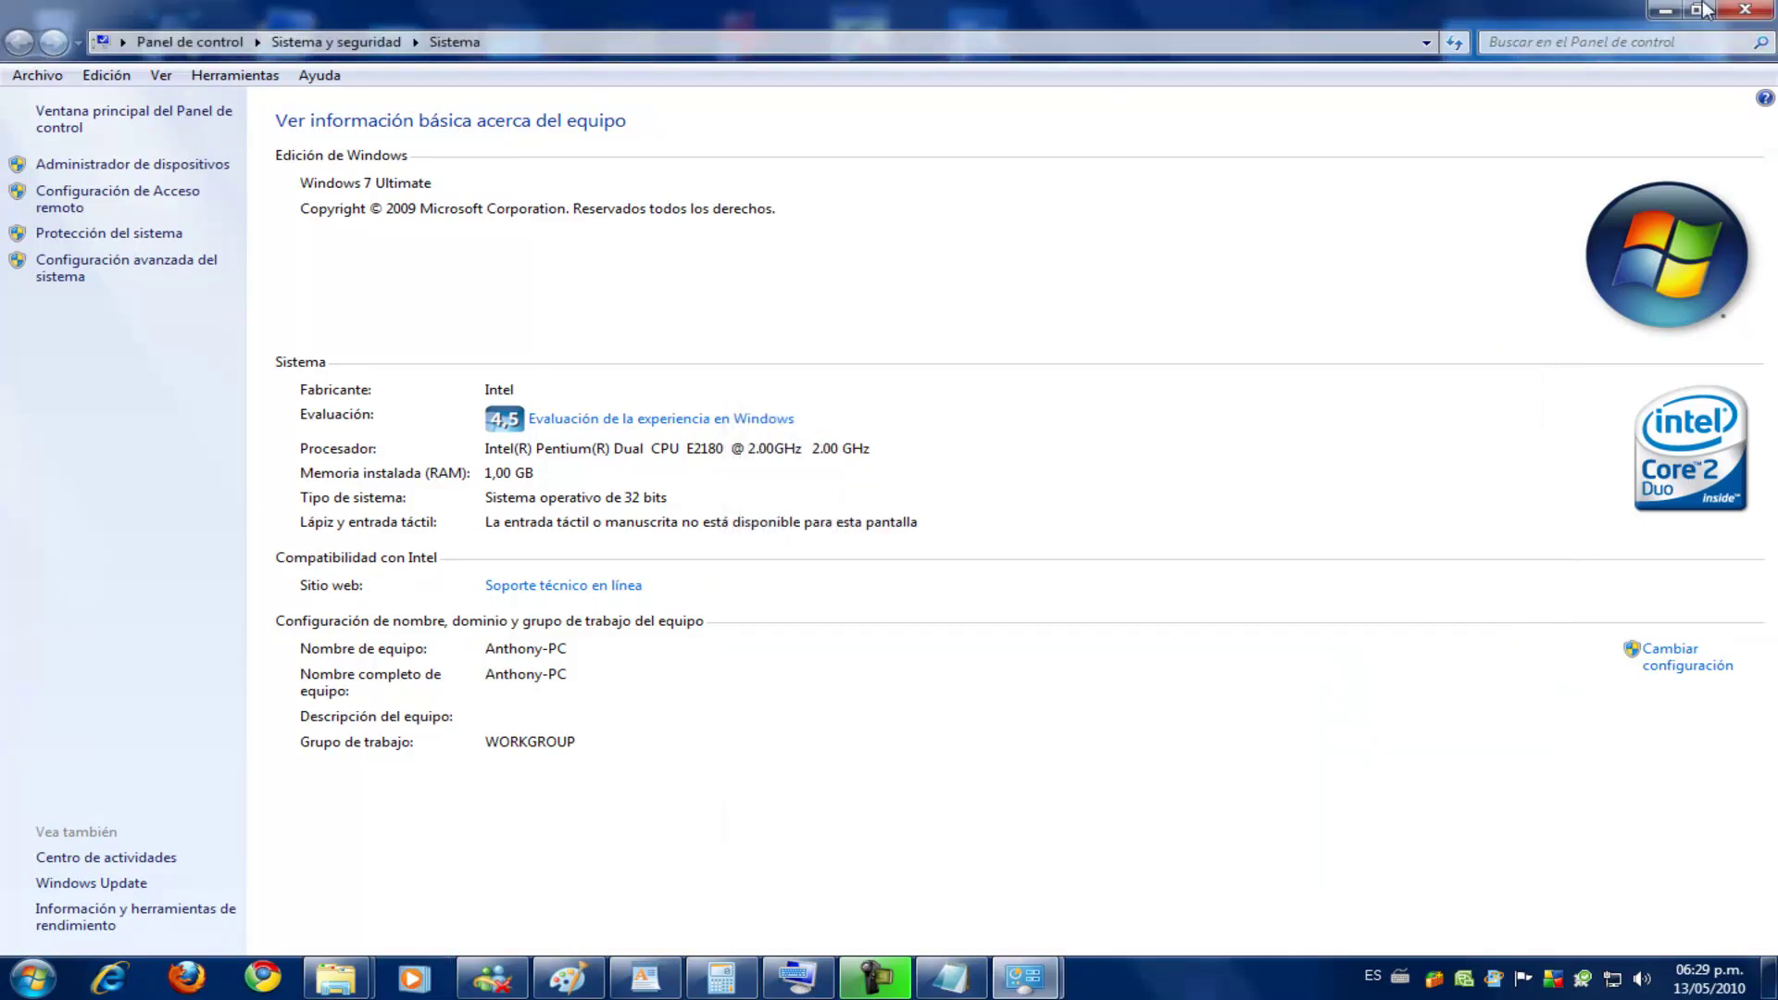
pyautogui.click(1664, 10)
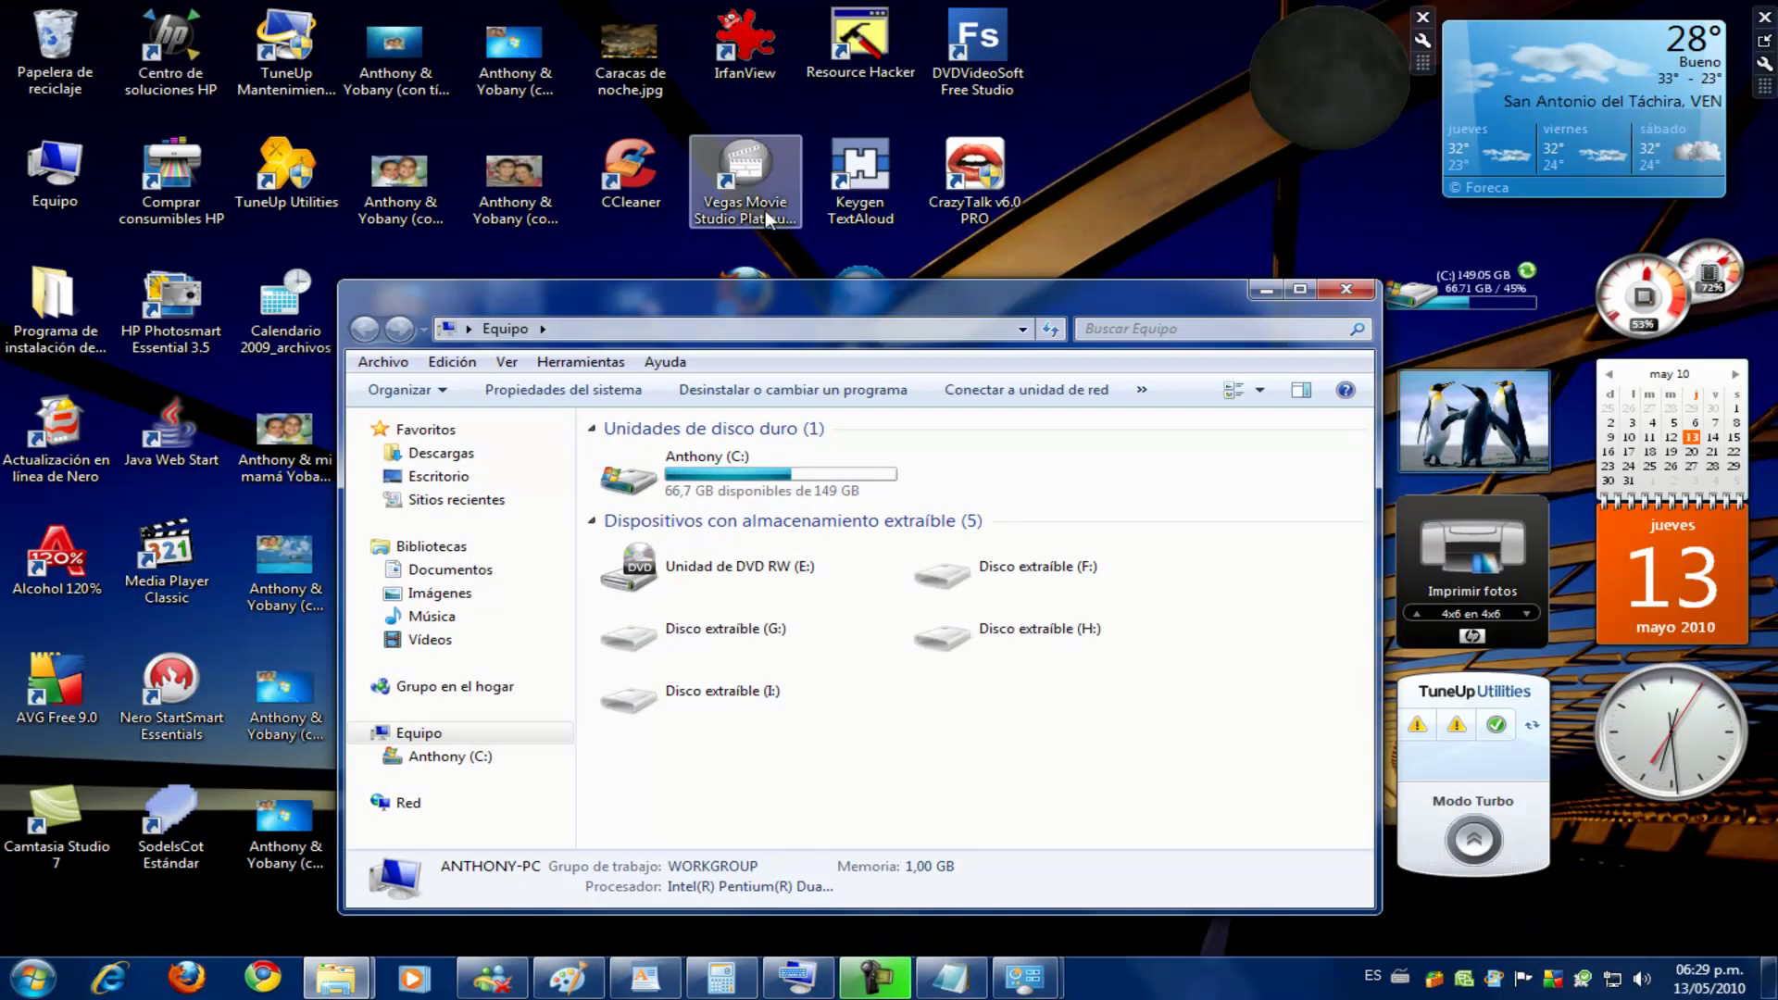
# Search the Start menu for "Paint" and open the program
pyautogui.click(23, 965)
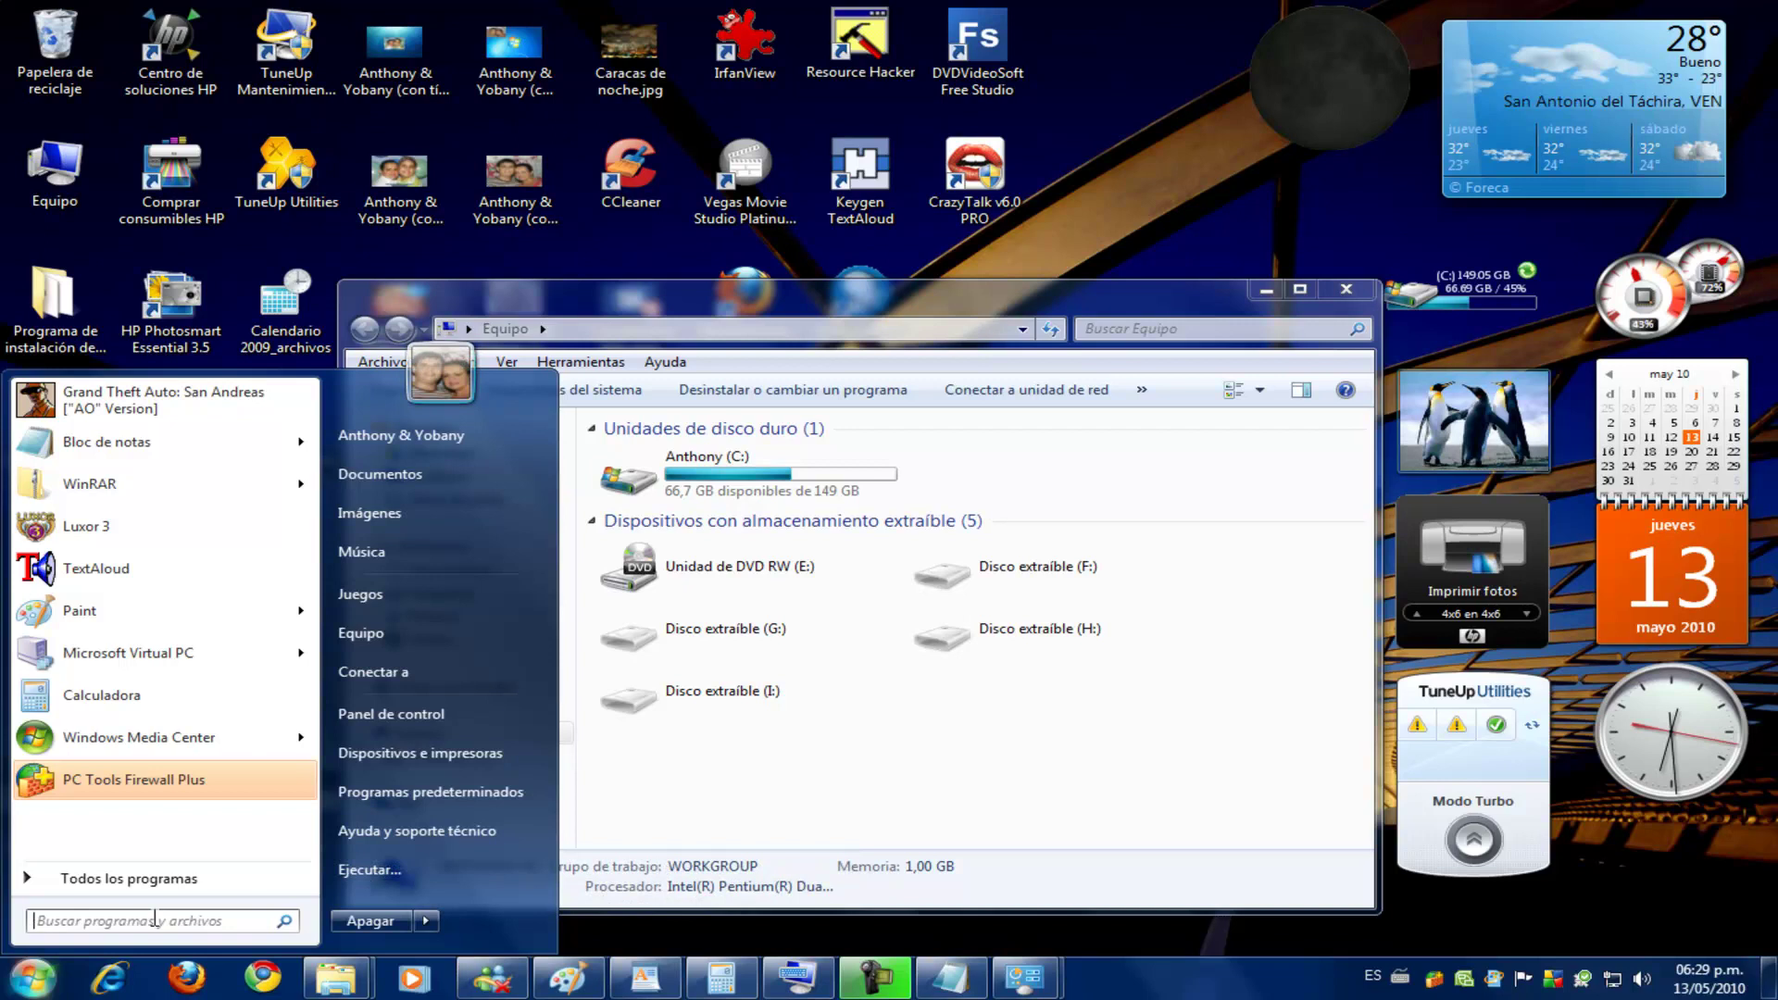
pyautogui.write('Paint')
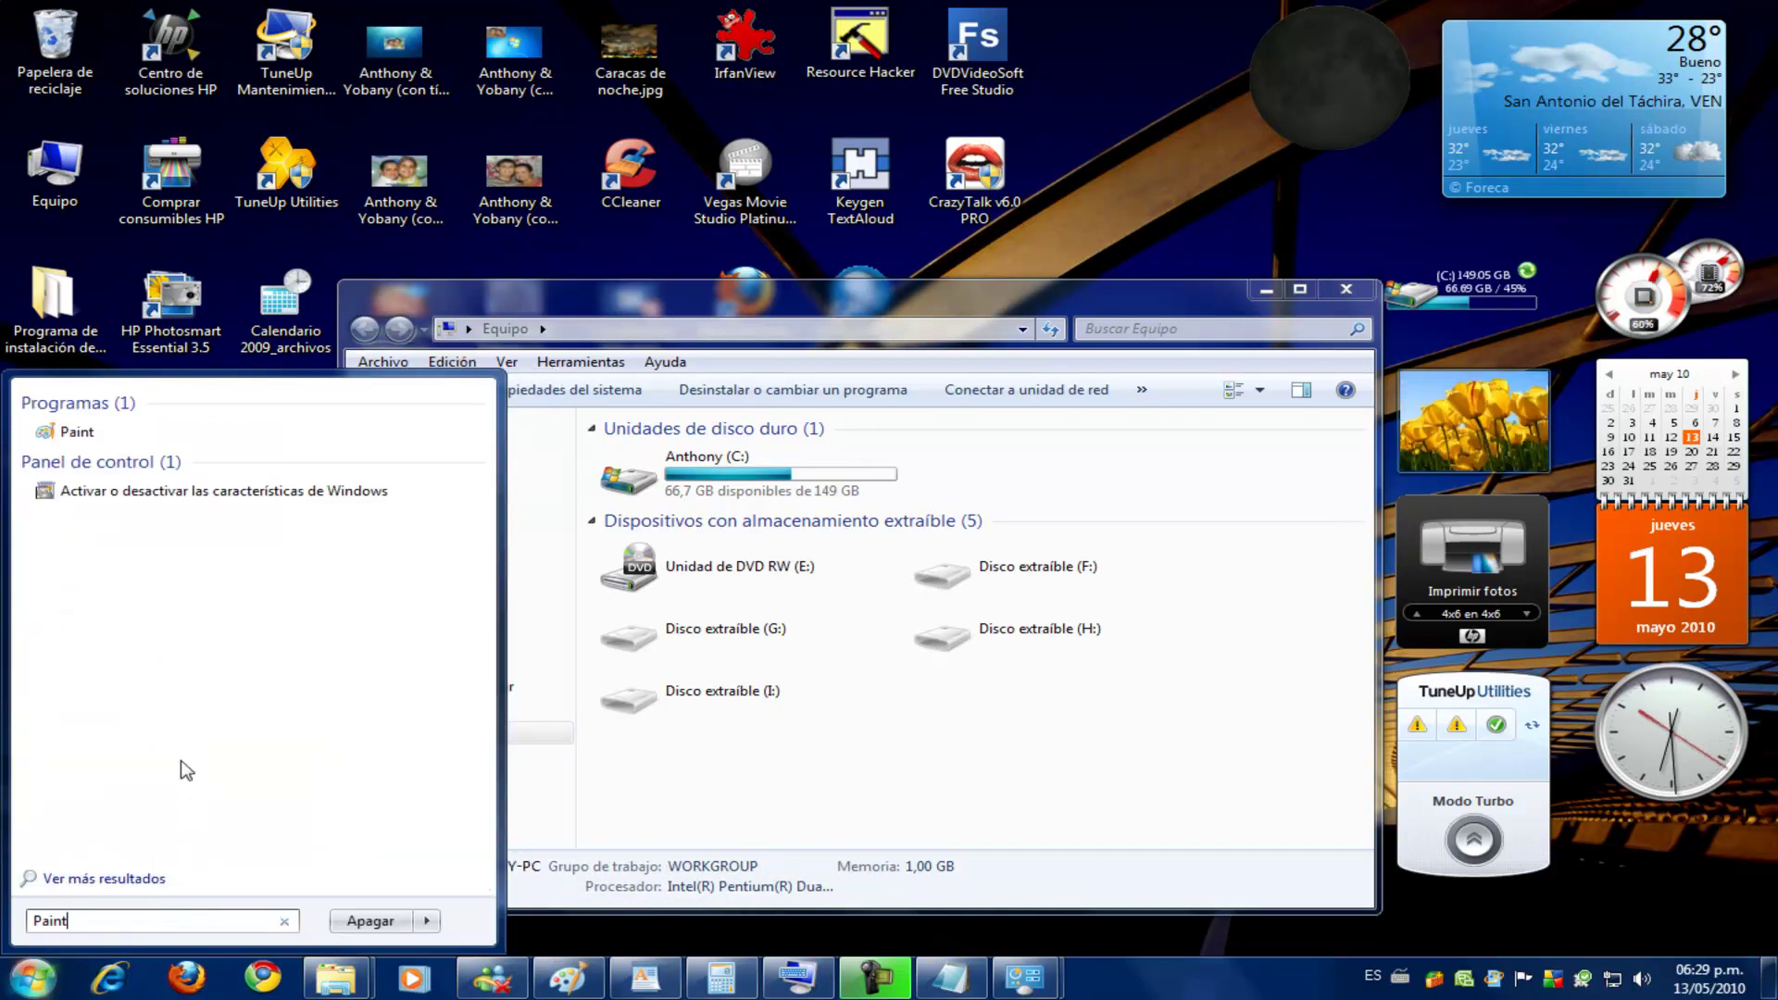
pyautogui.click(71, 433)
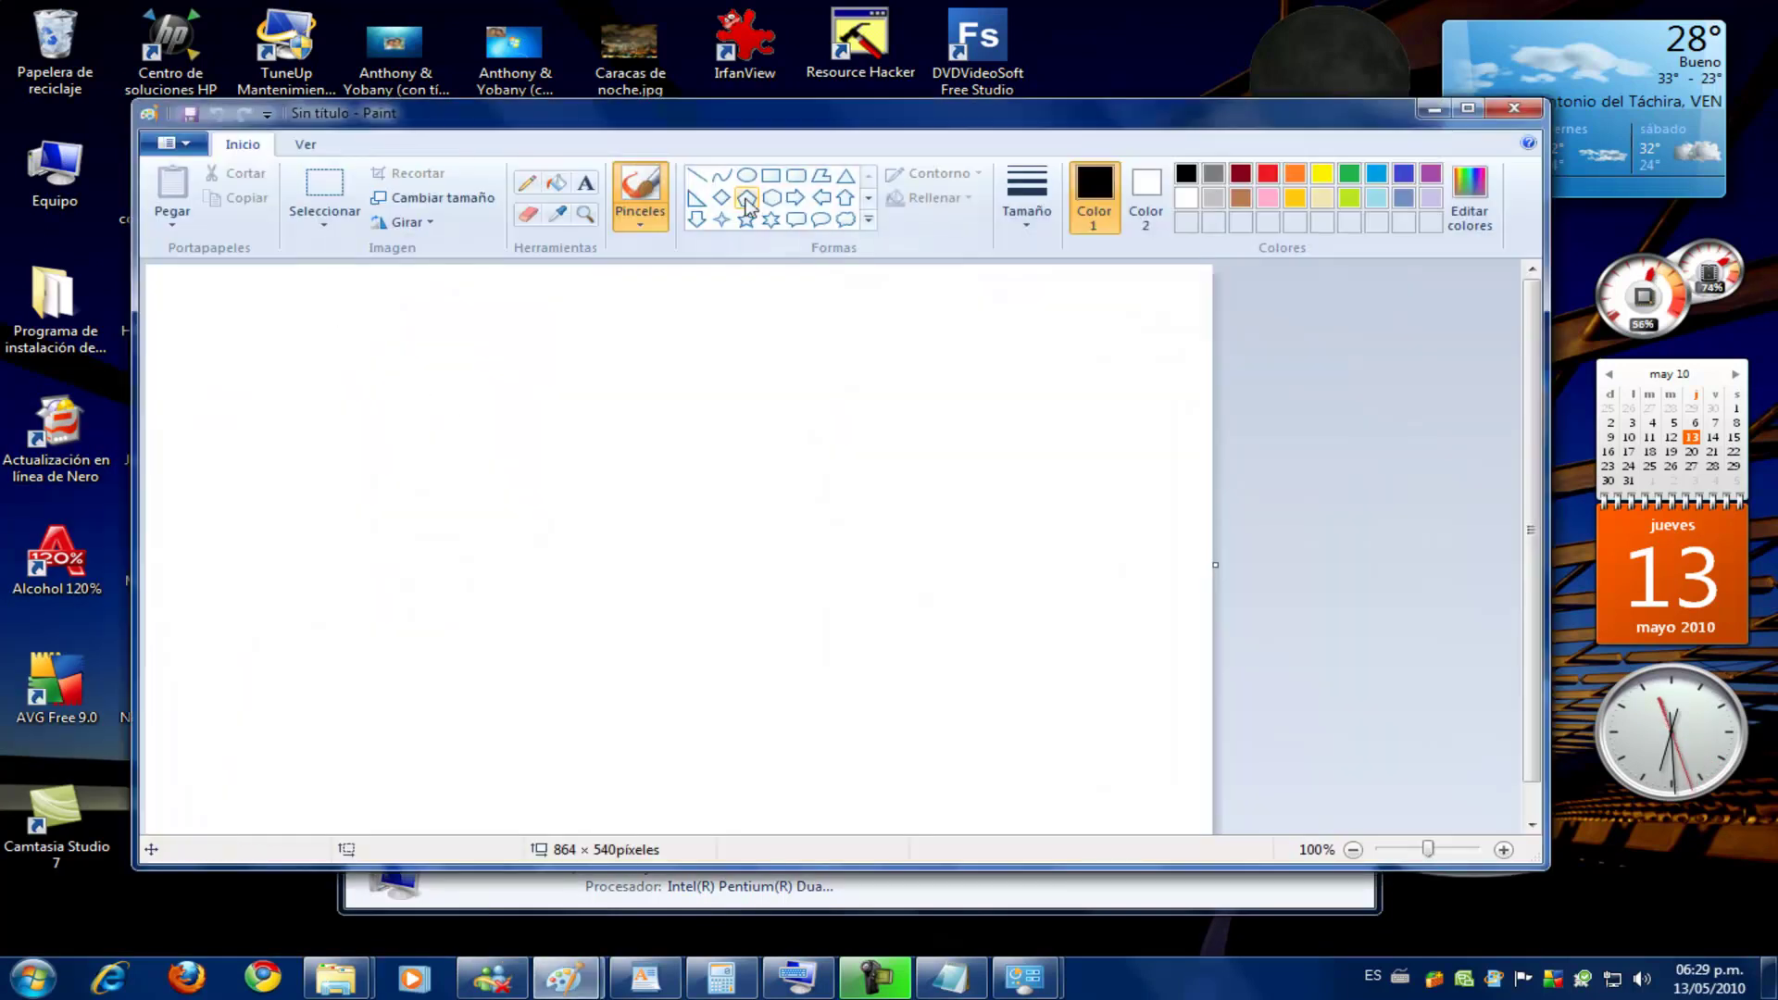
# Draw a pentagon of about 397 × 245 pixels on the canvas and fill it with black
pyautogui.click(746, 206)
pyautogui.moveTo(652, 329); pyautogui.dragTo(1140, 599)
pyautogui.click(696, 198)
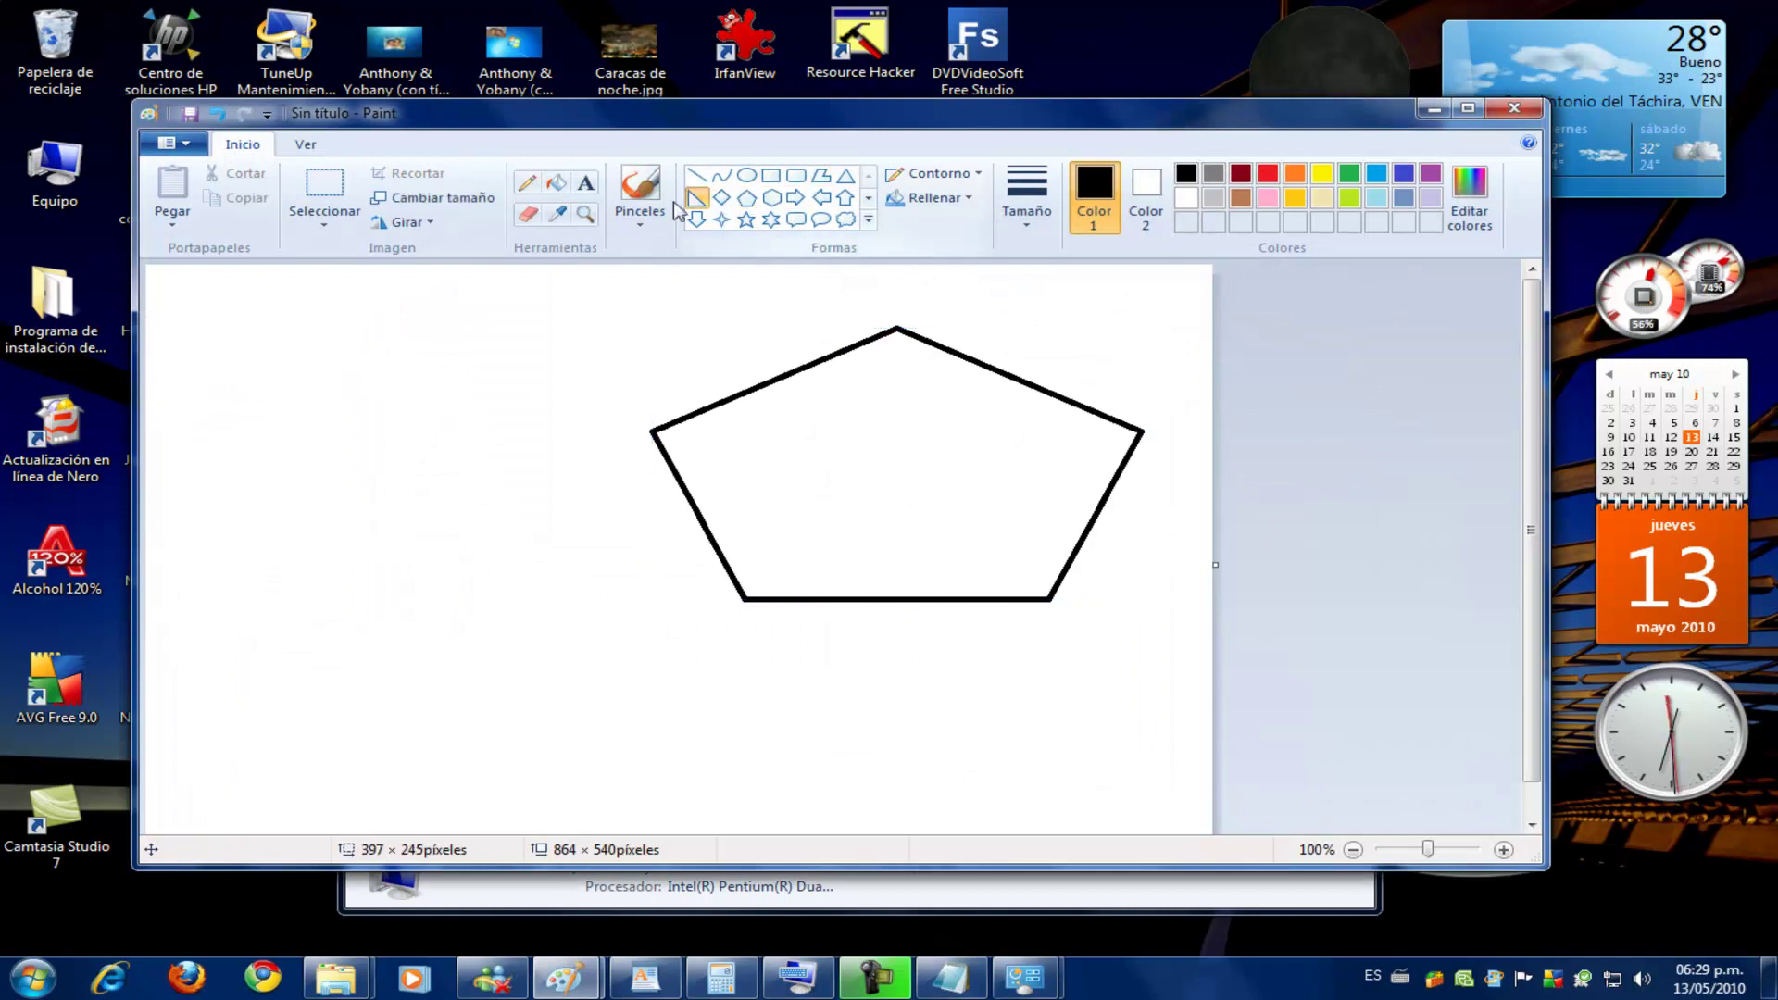
pyautogui.click(555, 184)
pyautogui.click(814, 386)
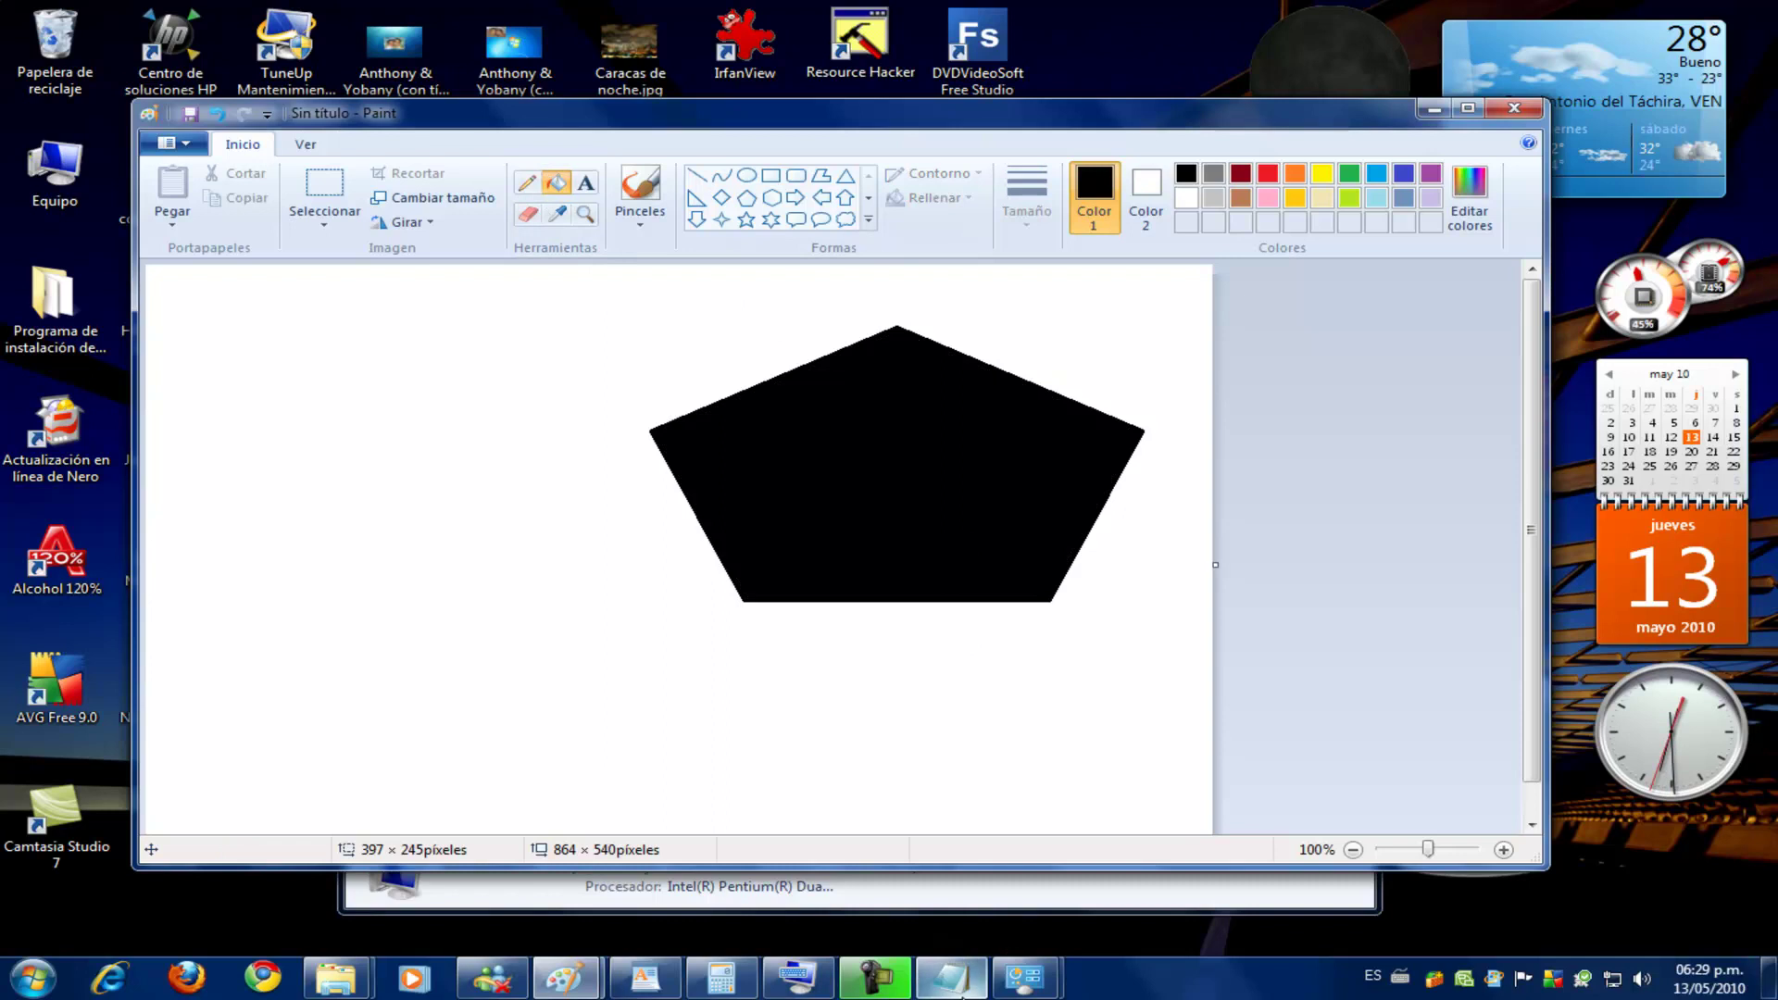
# Cycle through the open windows in the thumbnail window switcher, previewing each one, and return to the desktop
pyautogui.moveTo(786, 980)
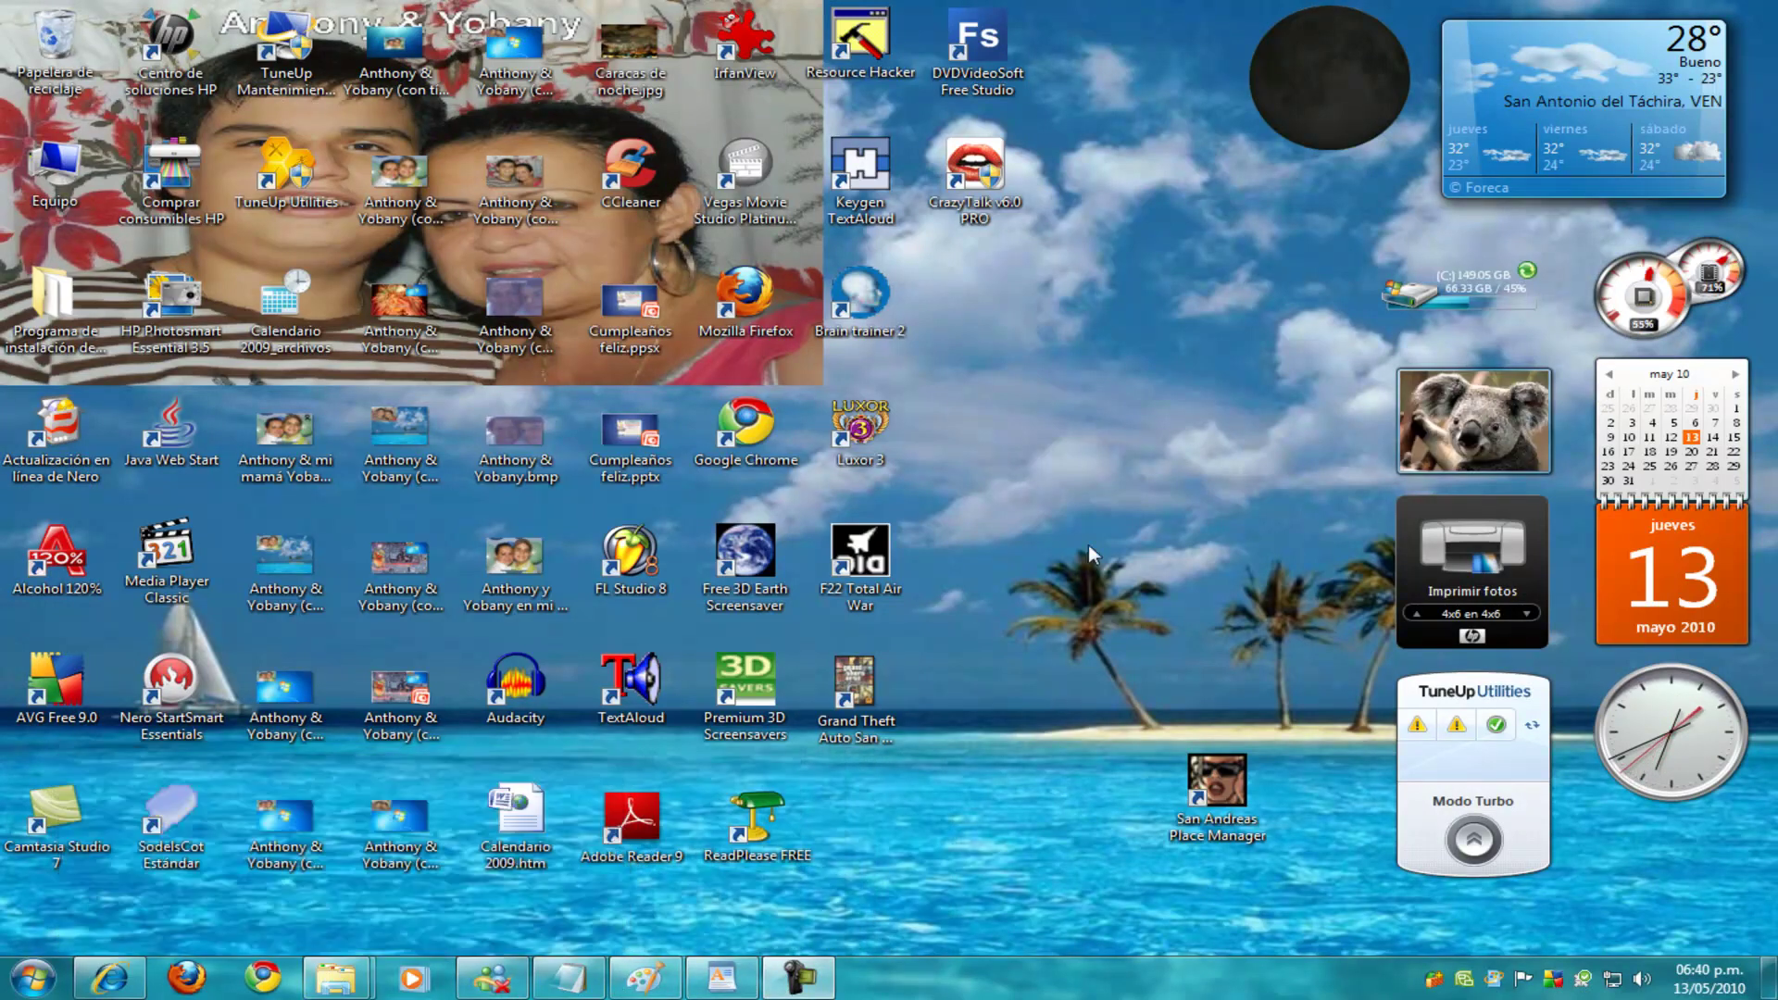
pyautogui.hotkey('alt', 'Tab')
pyautogui.hotkey('alt', 'Tab')
pyautogui.hotkey('alt', 'Tab')
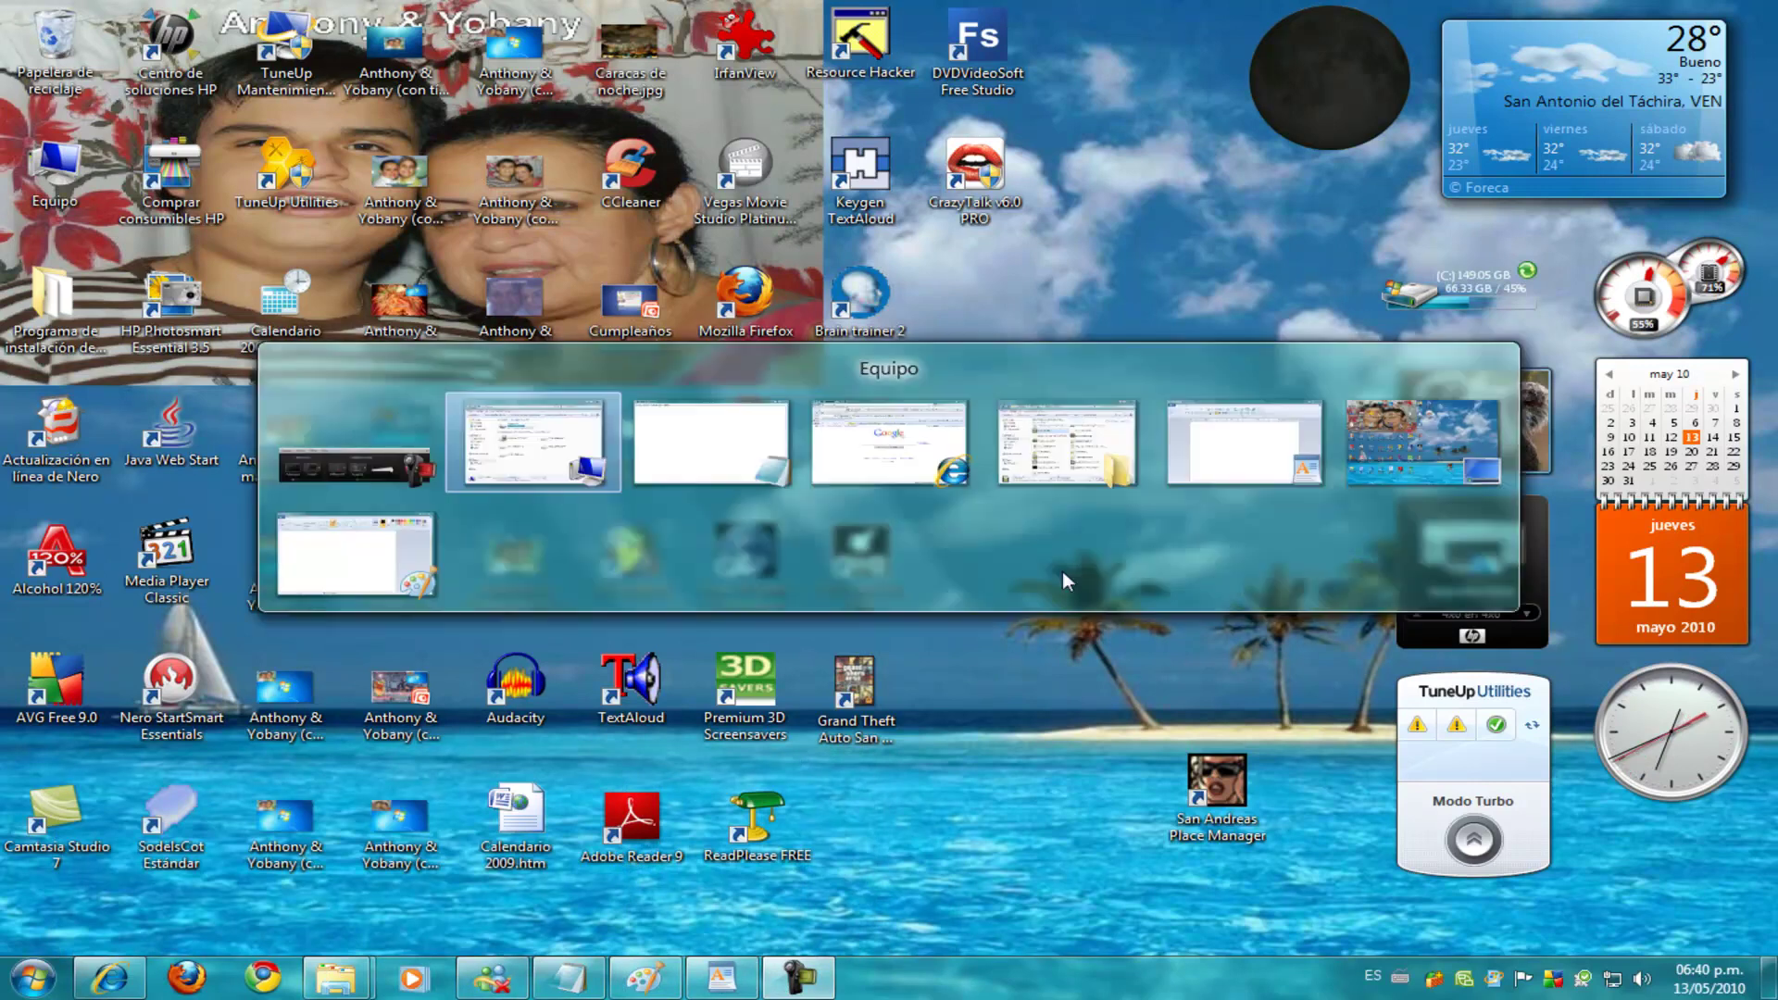
pyautogui.hotkey('alt', 'Tab')
pyautogui.hotkey('alt', 'Tab')
pyautogui.hotkey('alt', 'Tab')
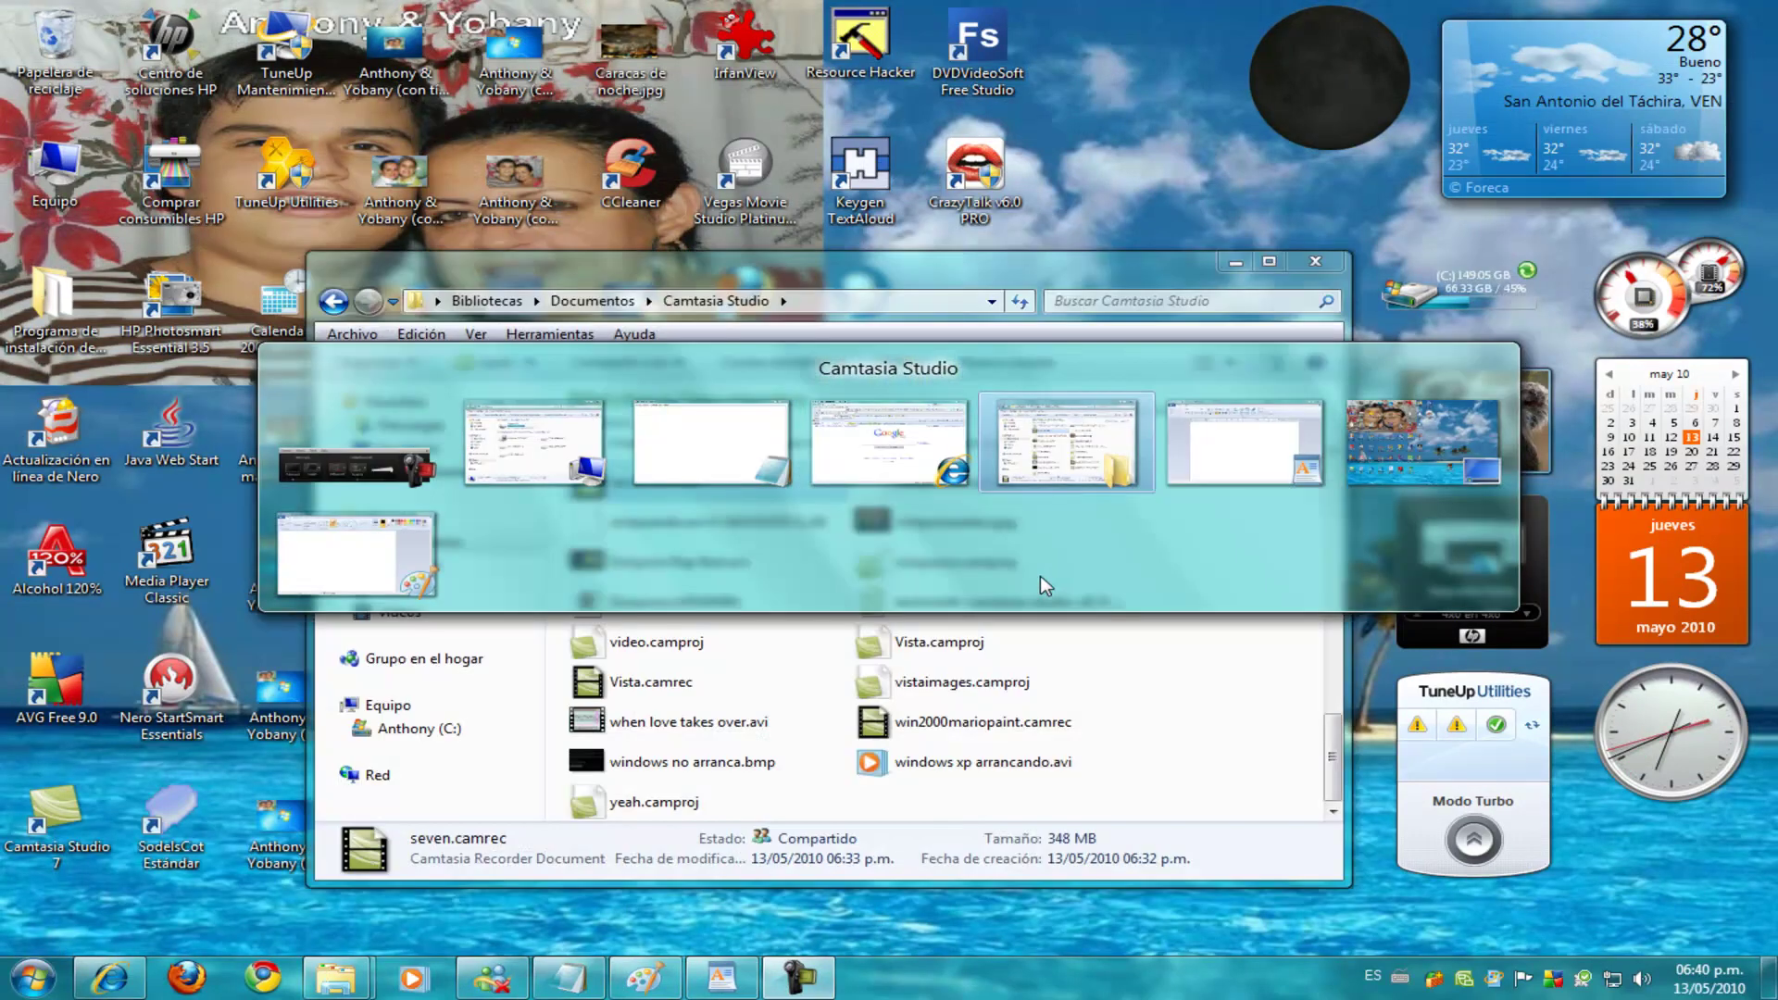
pyautogui.hotkey('alt', 'Tab')
pyautogui.hotkey('alt', 'Tab')
pyautogui.hotkey('alt', 'Tab')
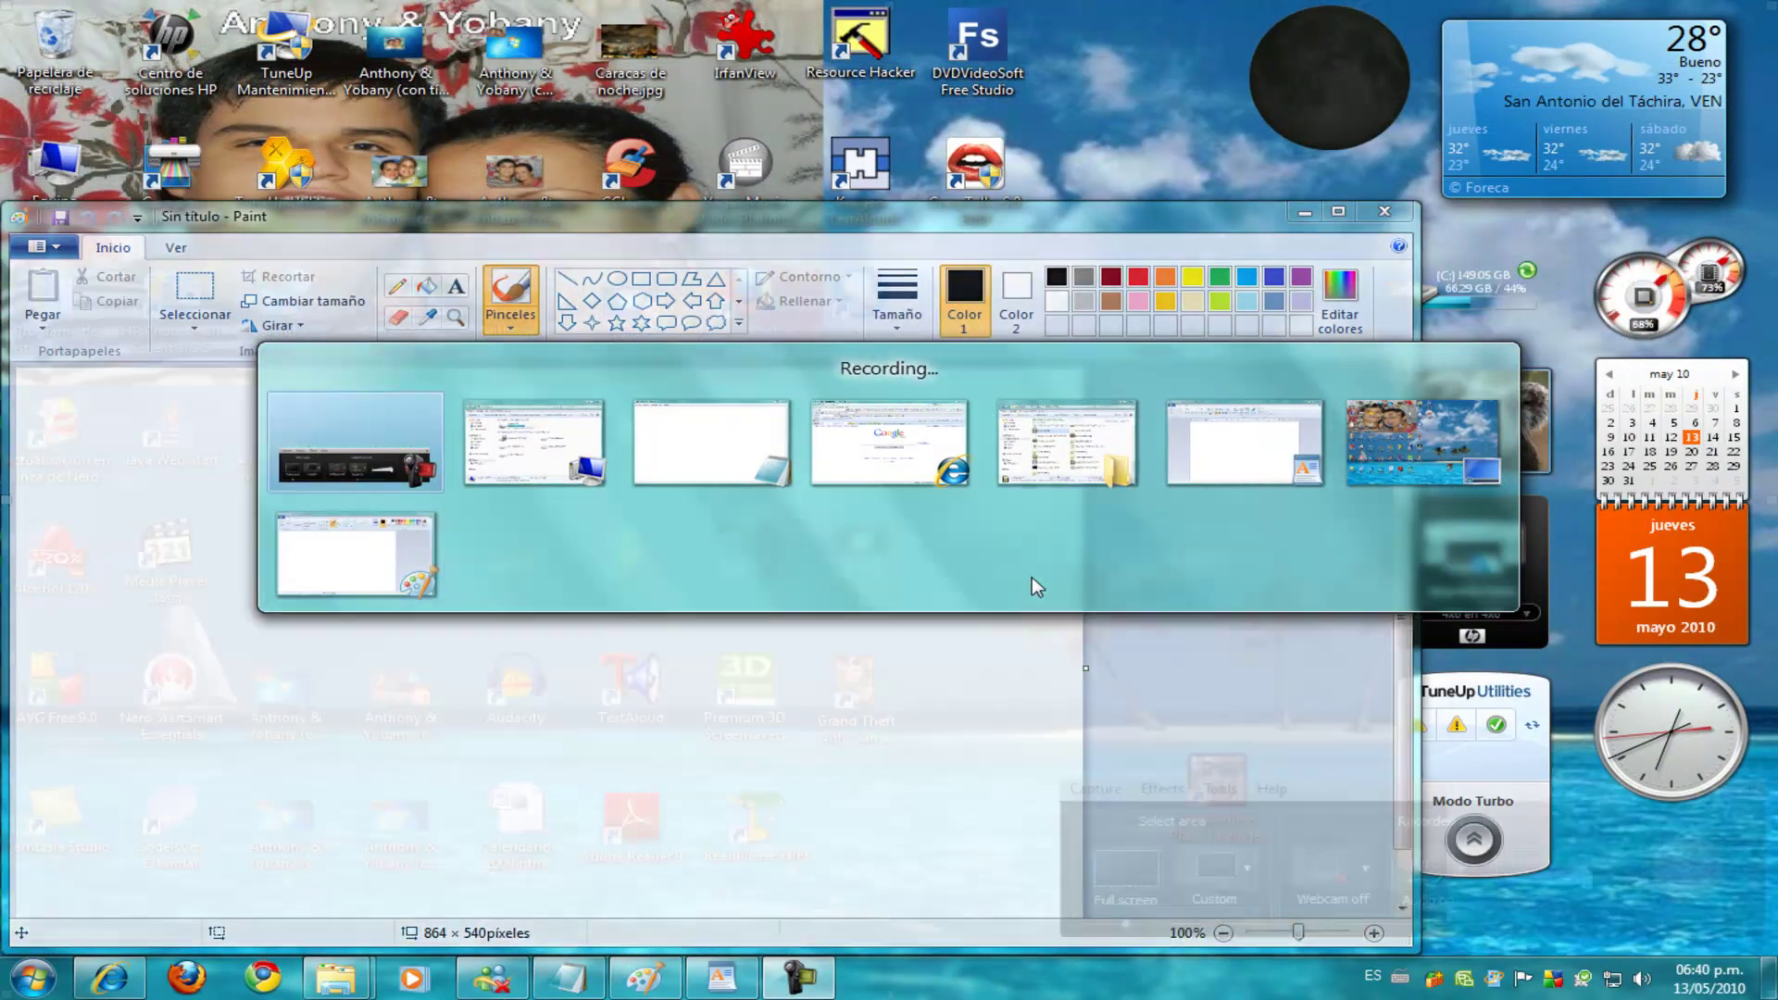
pyautogui.hotkey('alt', 'Tab')
pyautogui.hotkey('alt', 'Tab')
pyautogui.hotkey('alt', 'Tab')
pyautogui.hotkey('alt', 'Tab')
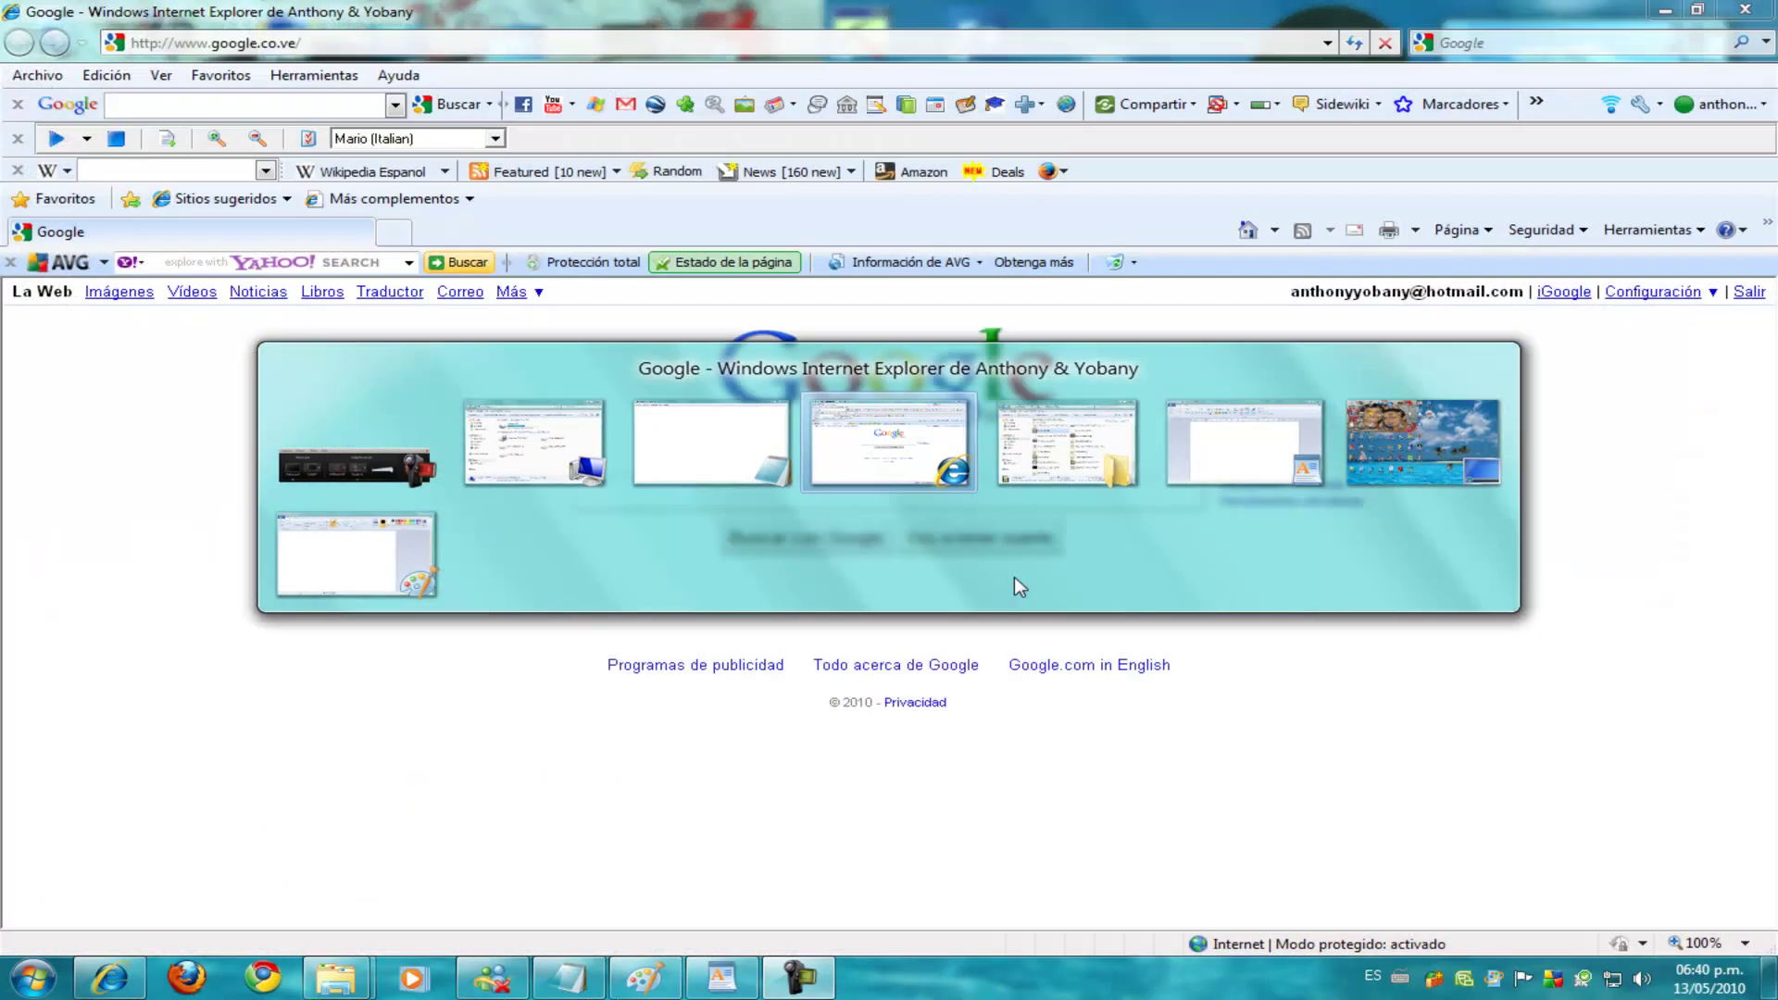
pyautogui.hotkey('alt', 'Tab')
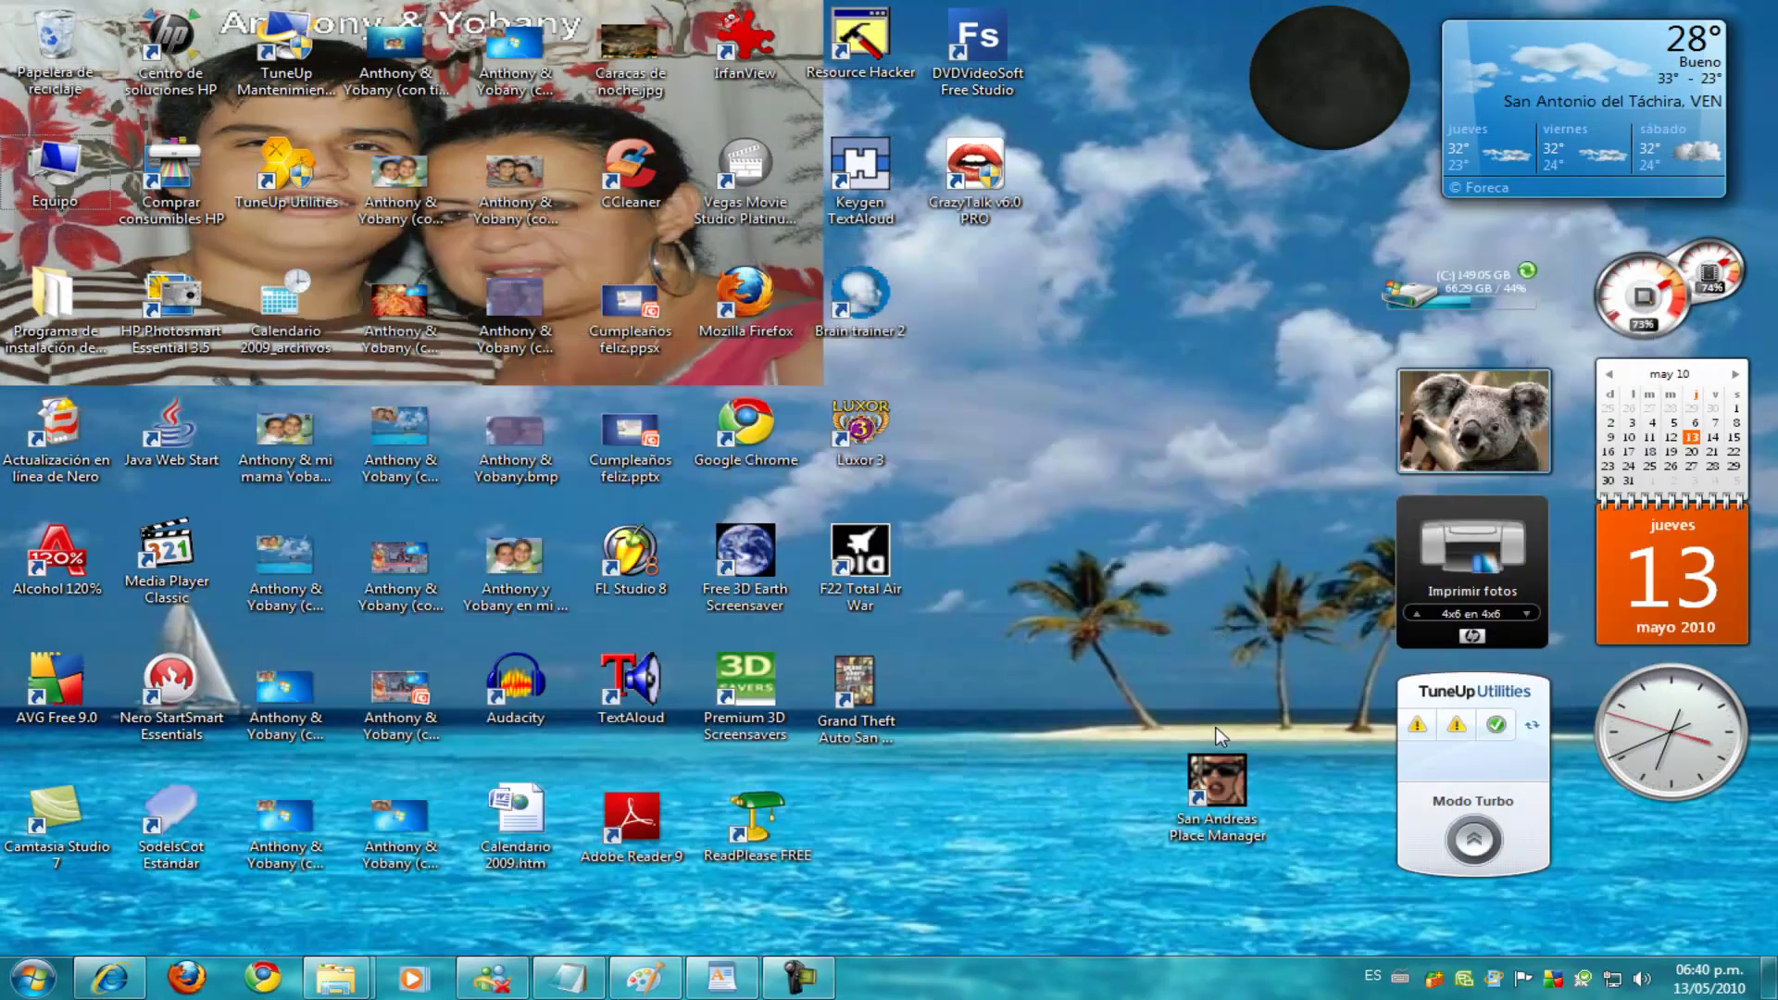
# Flip through all open windows in the Flip 3D view and return to the desktop
pyautogui.press('super+Tab')
pyautogui.press('super+Tab')
pyautogui.press('super+Tab')
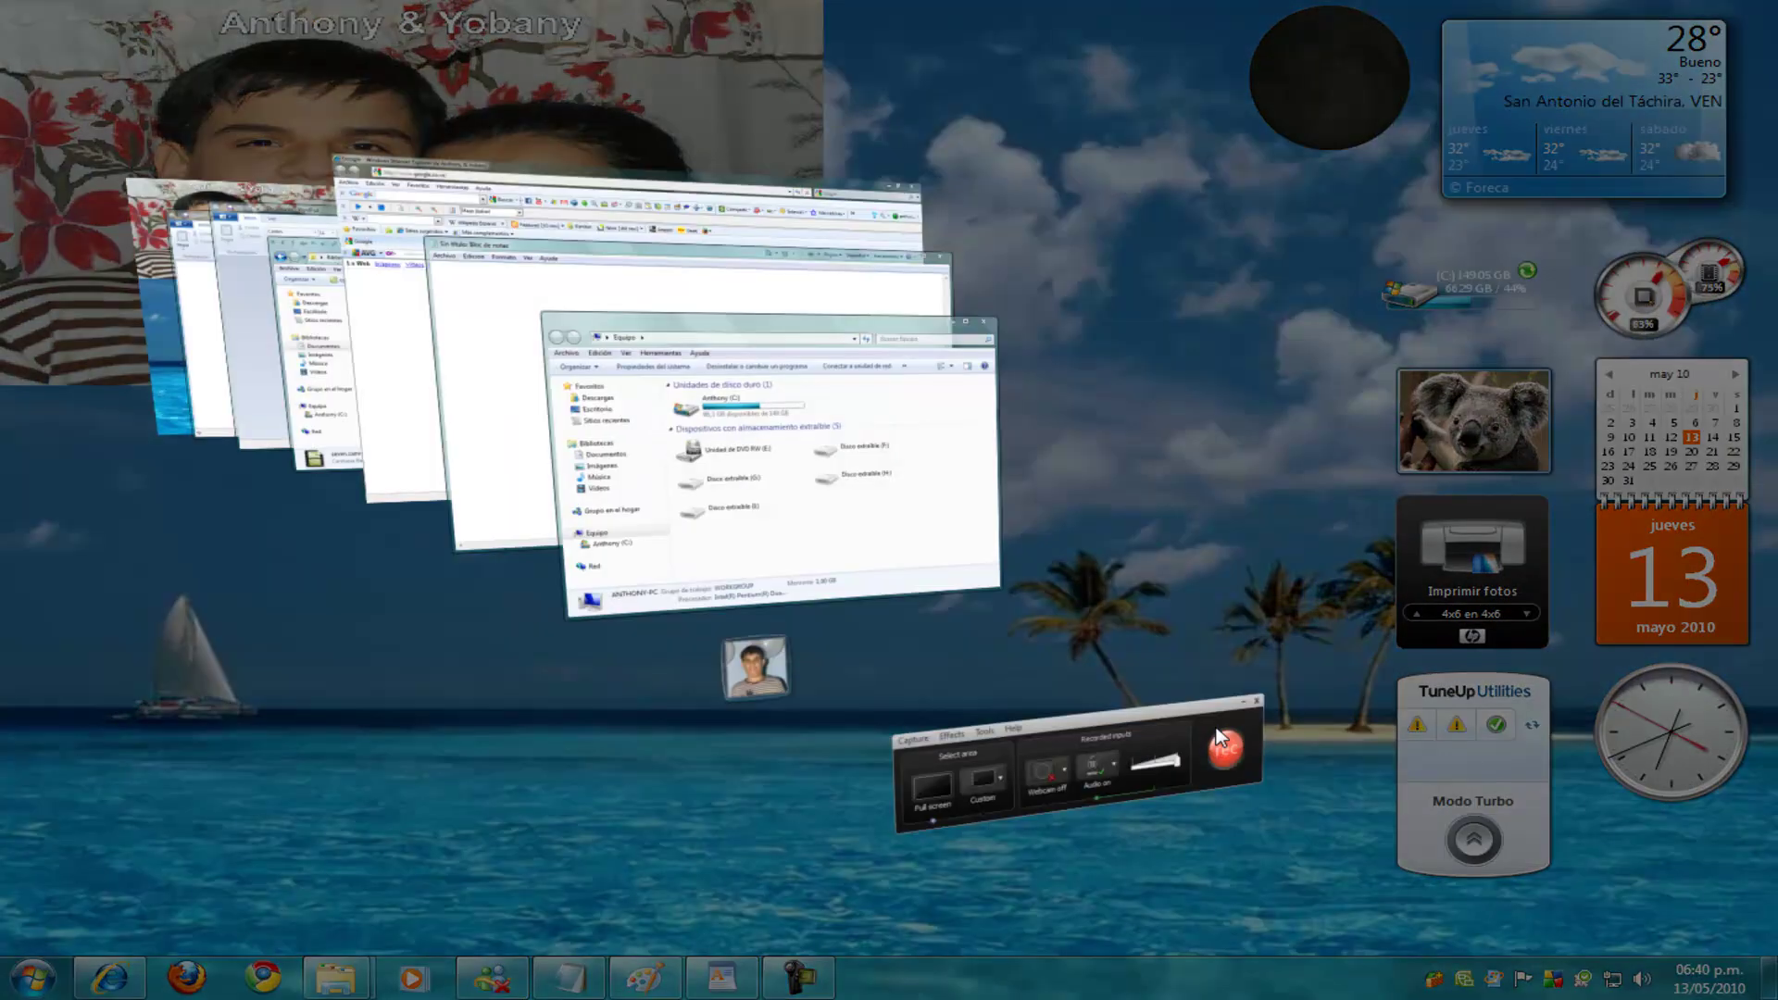
pyautogui.press('super+Tab')
pyautogui.press('super+Tab')
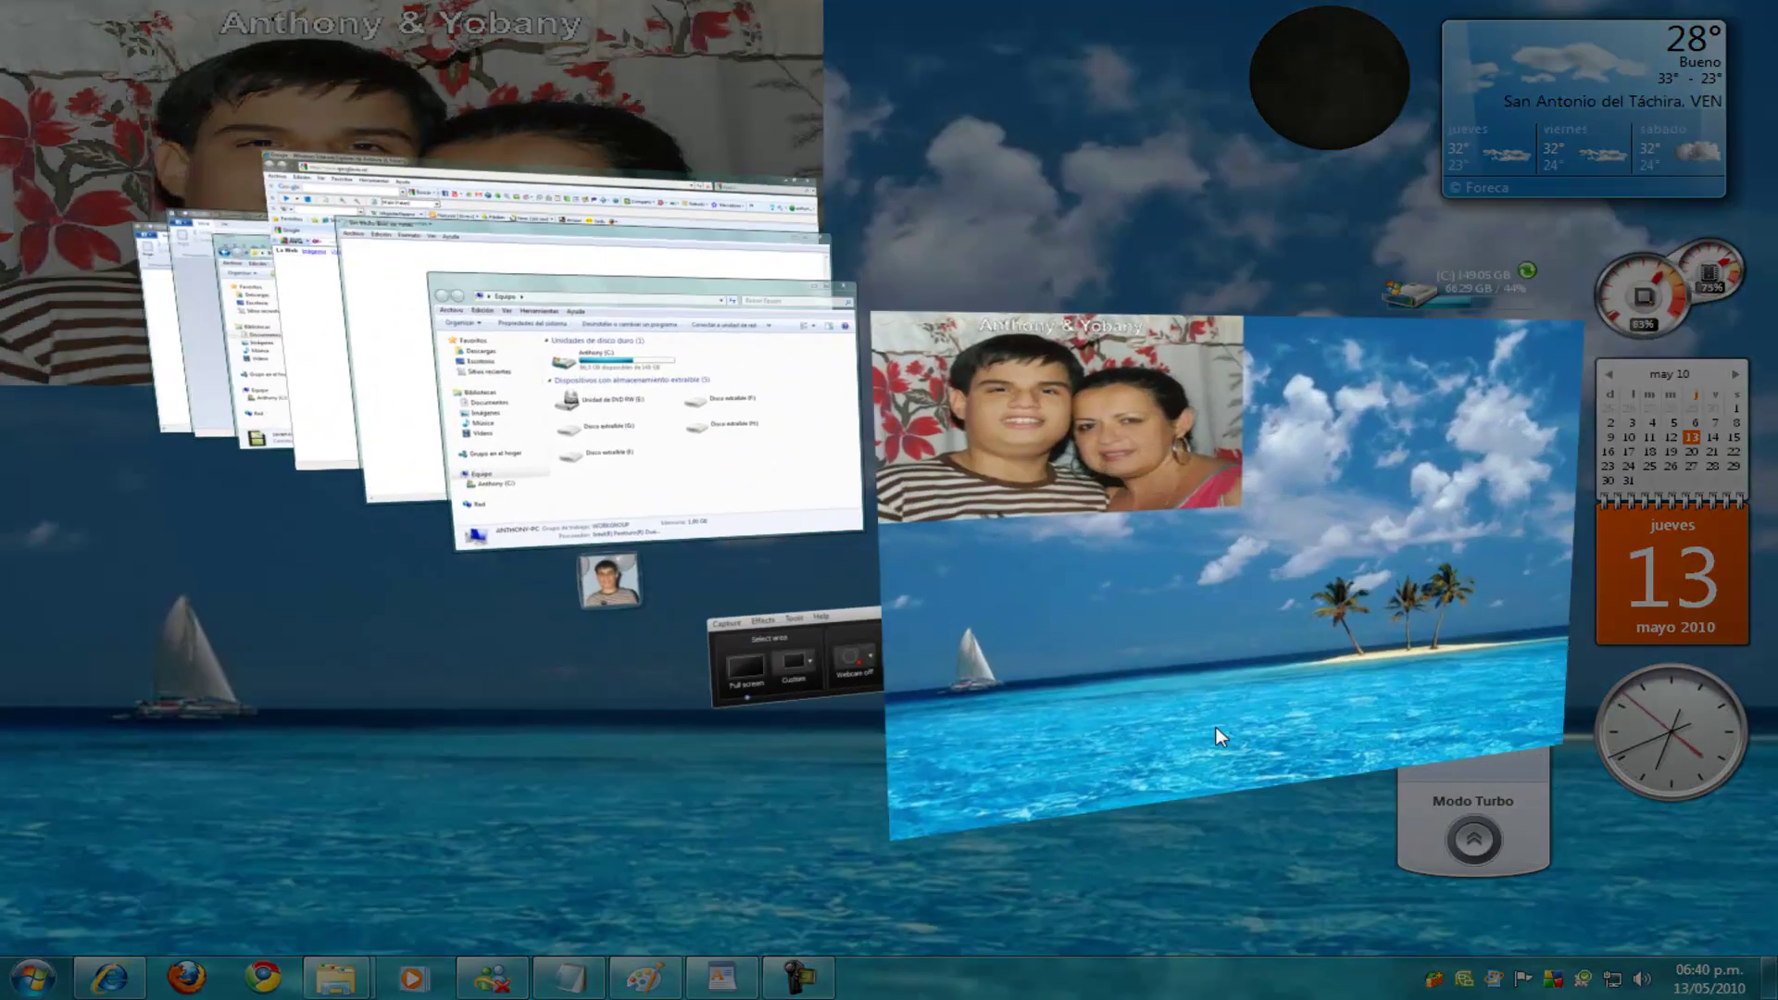
pyautogui.press('super+Tab')
pyautogui.press('super+Tab')
pyautogui.press('super+Tab')
pyautogui.press('super+Tab')
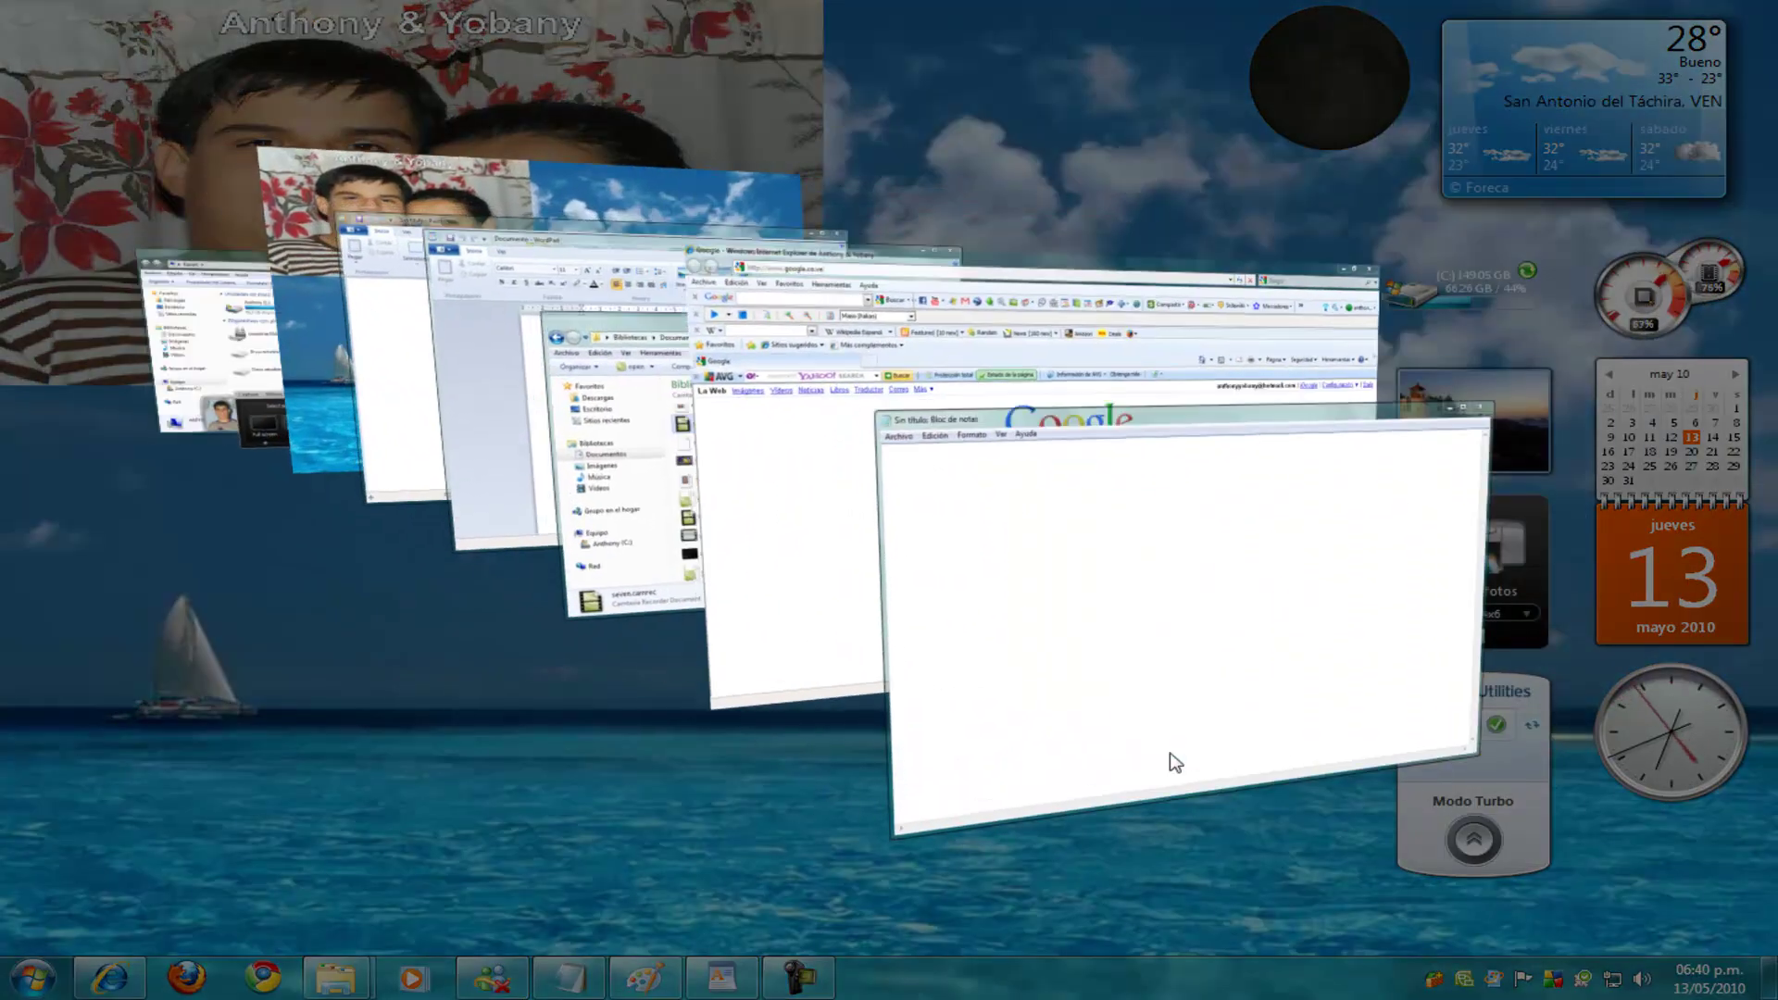
pyautogui.press('super+Tab')
pyautogui.press('super+Tab')
pyautogui.press('super+Tab')
pyautogui.press('super+Tab')
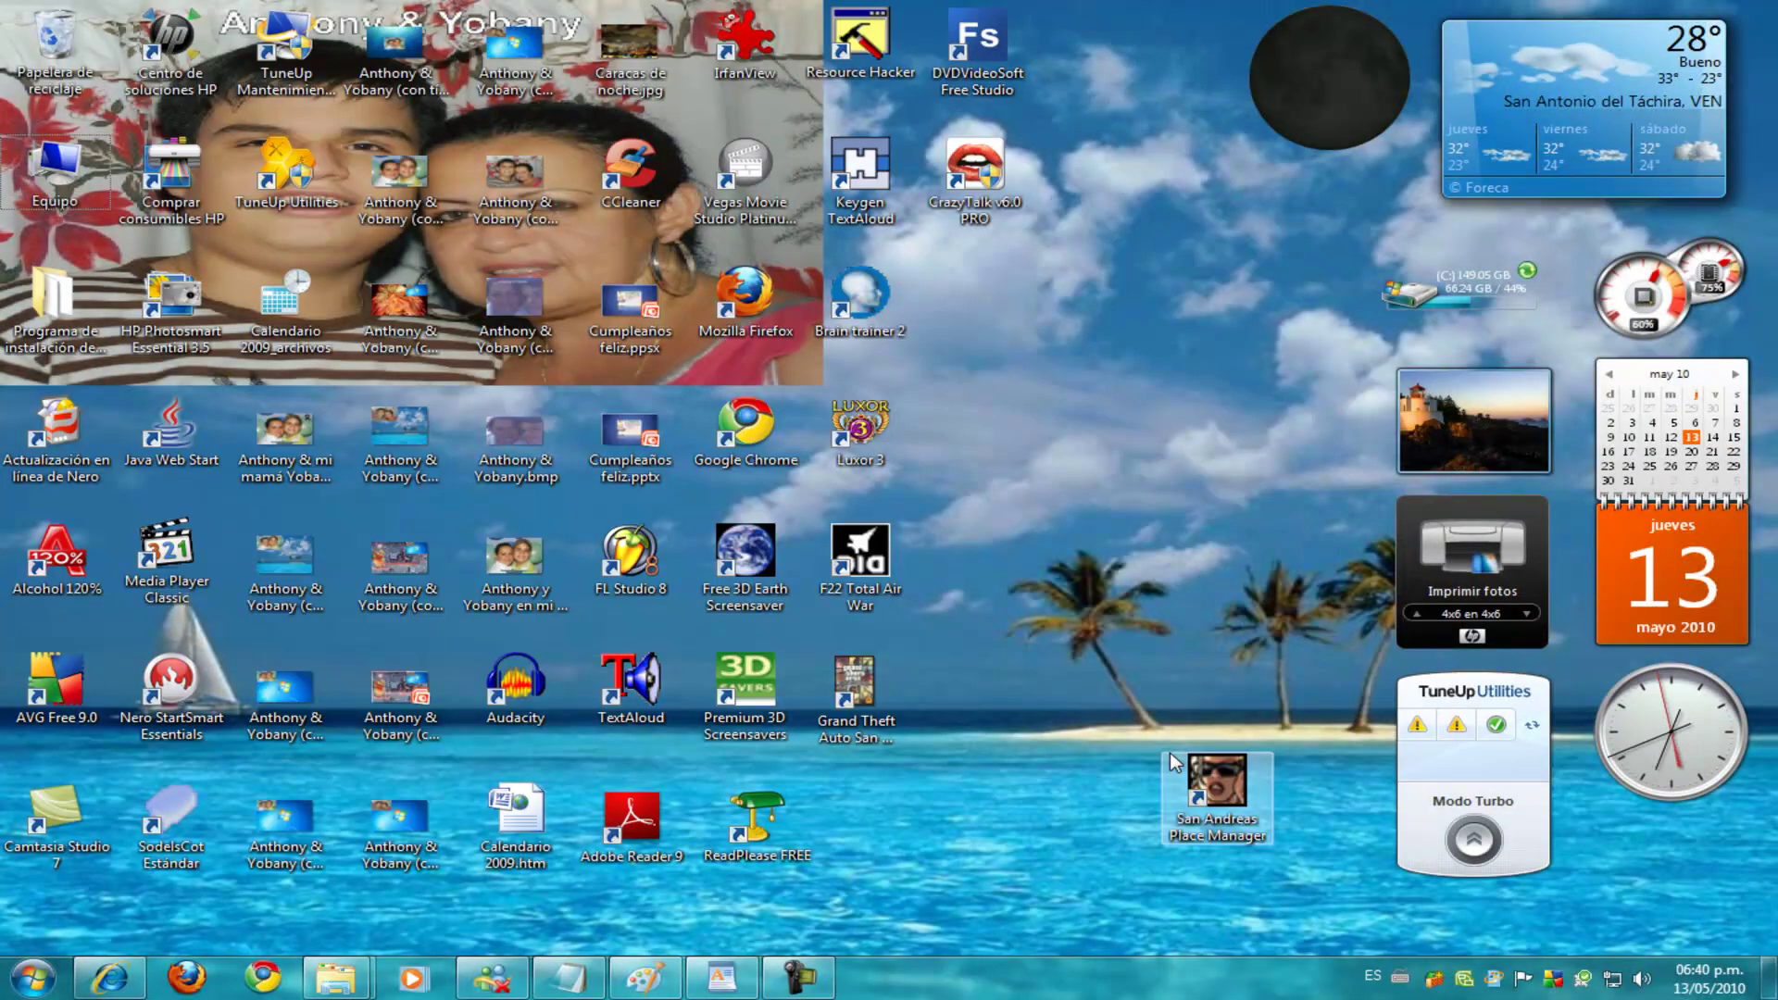
# Reopen the Flip 3D view and rotate the stack through Bloc de notas, WordPad and Internet Explorer
pyautogui.press('super+Tab')
pyautogui.press('super+Tab')
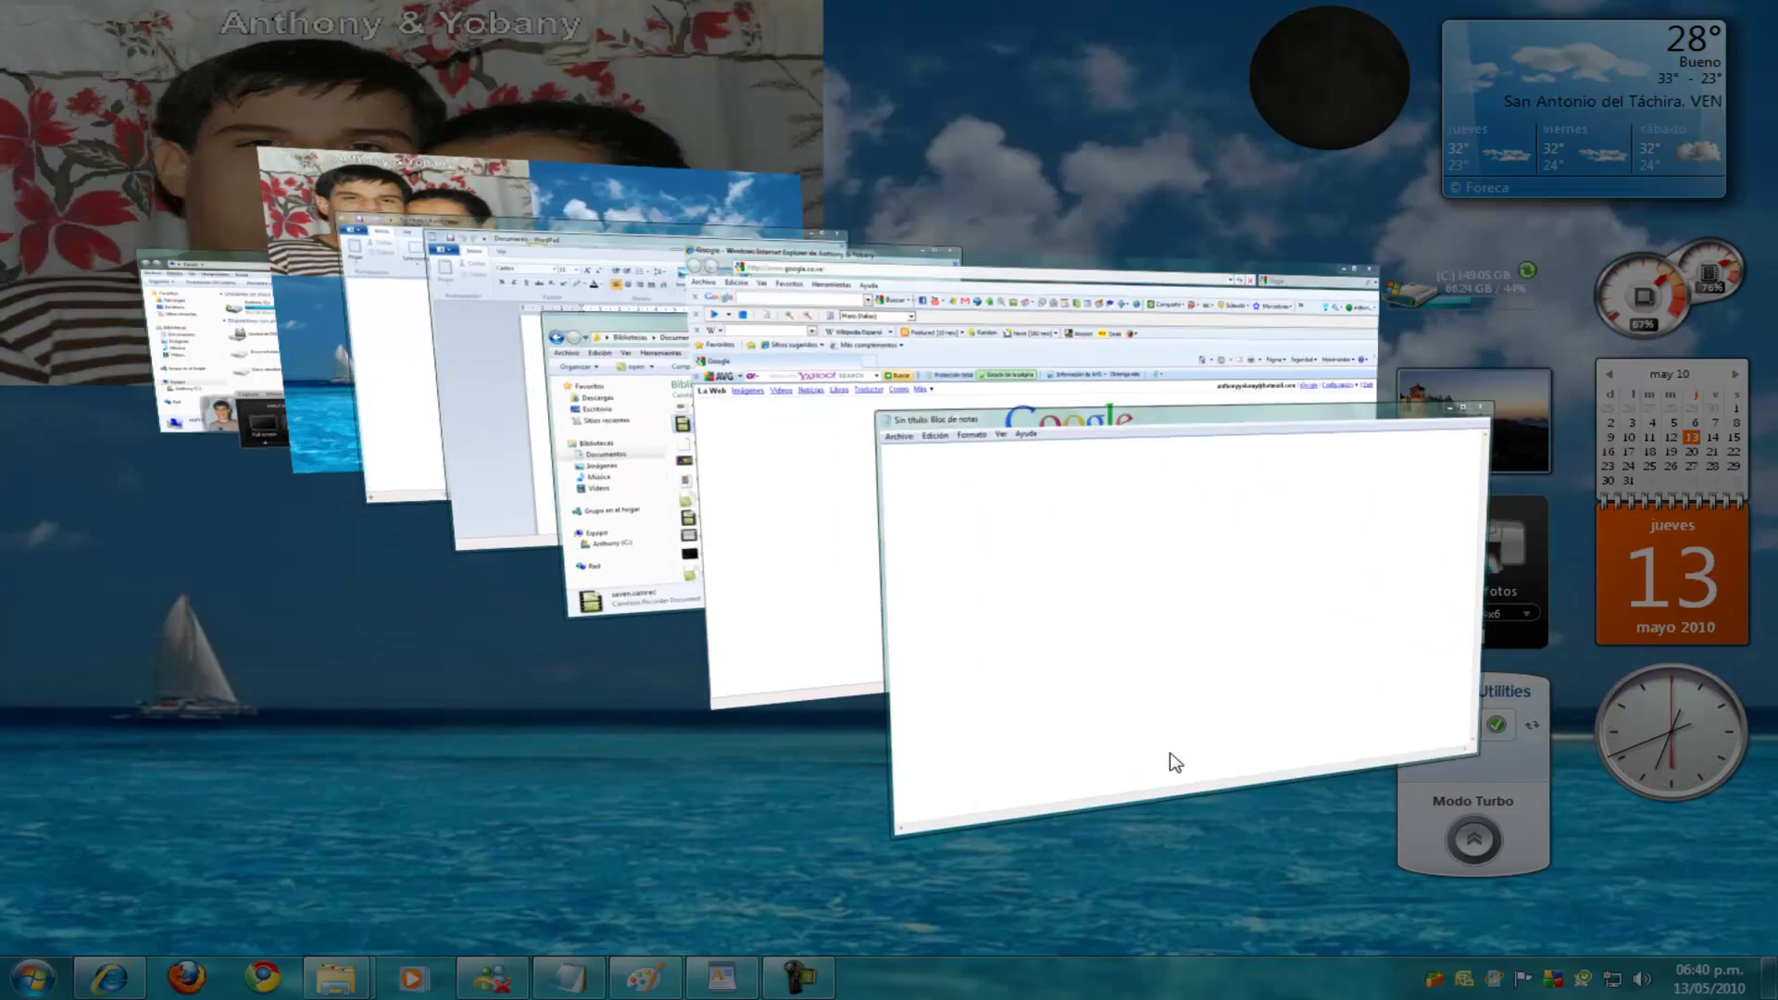
pyautogui.press('super+Tab')
pyautogui.press('super+Tab')
pyautogui.press('super+Tab')
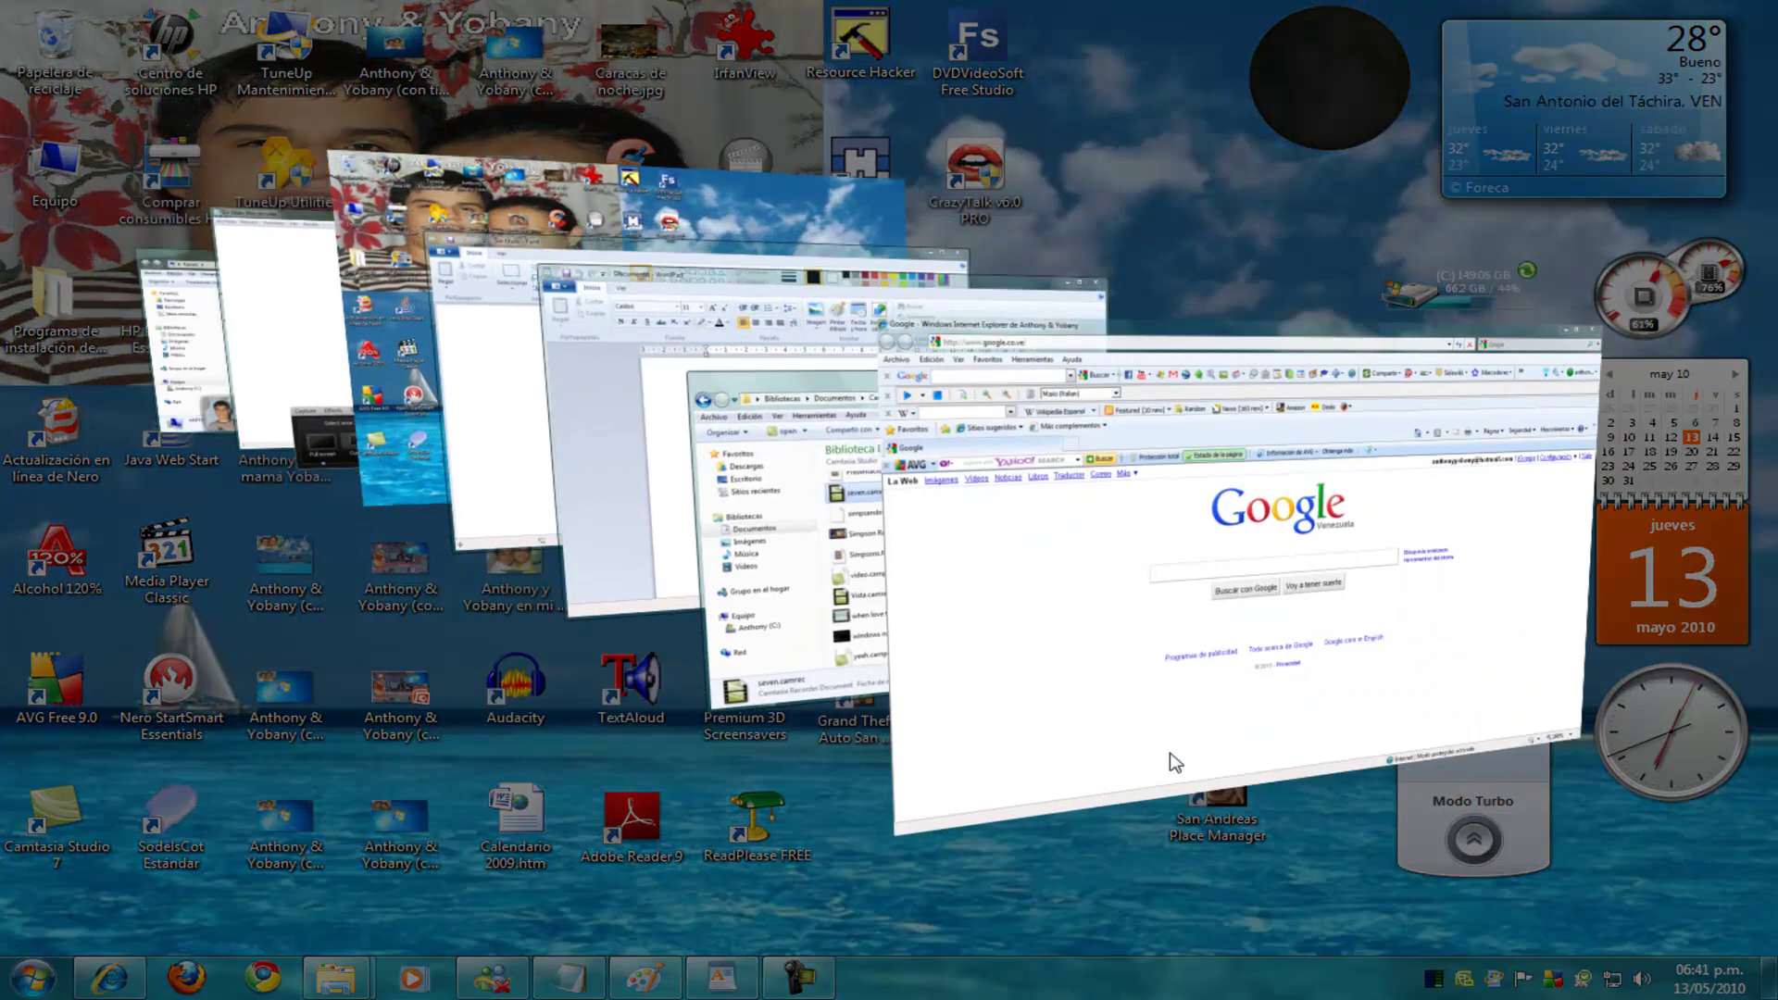
pyautogui.press('super+Tab')
pyautogui.press('super+Tab')
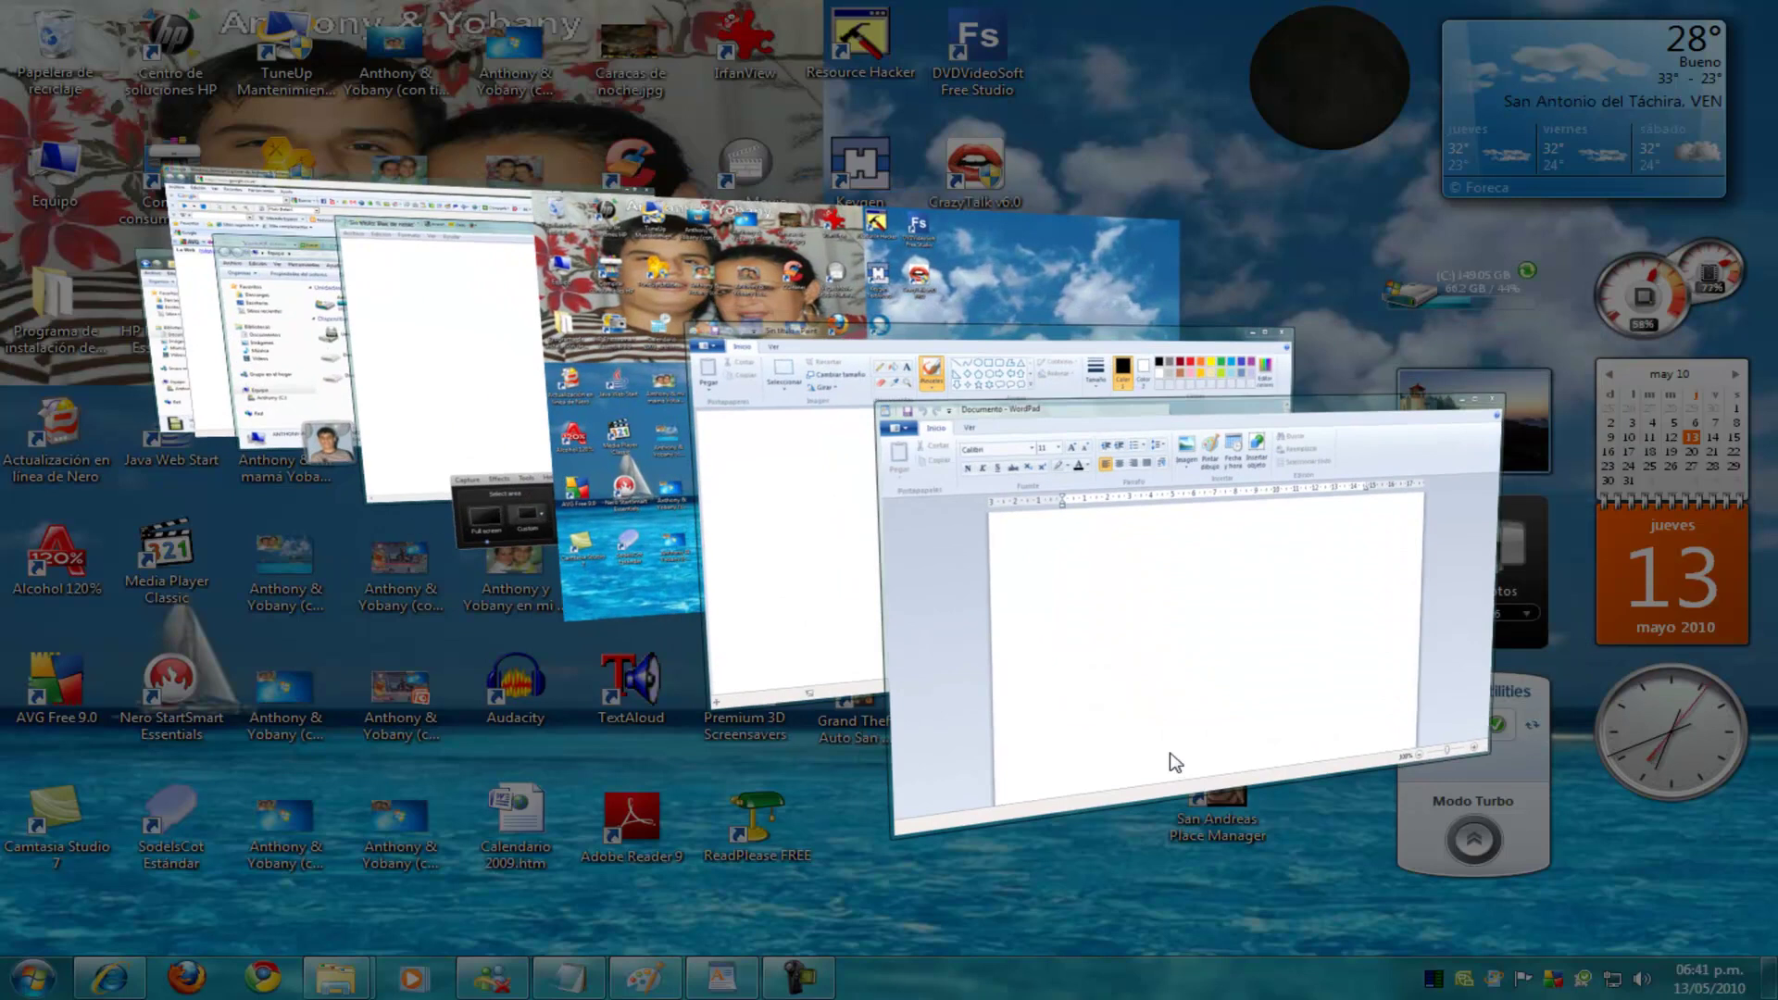
pyautogui.press('super+Tab')
pyautogui.press('super+Tab')
pyautogui.press('super+Tab')
pyautogui.press('super+Tab')
pyautogui.press('super+Tab')
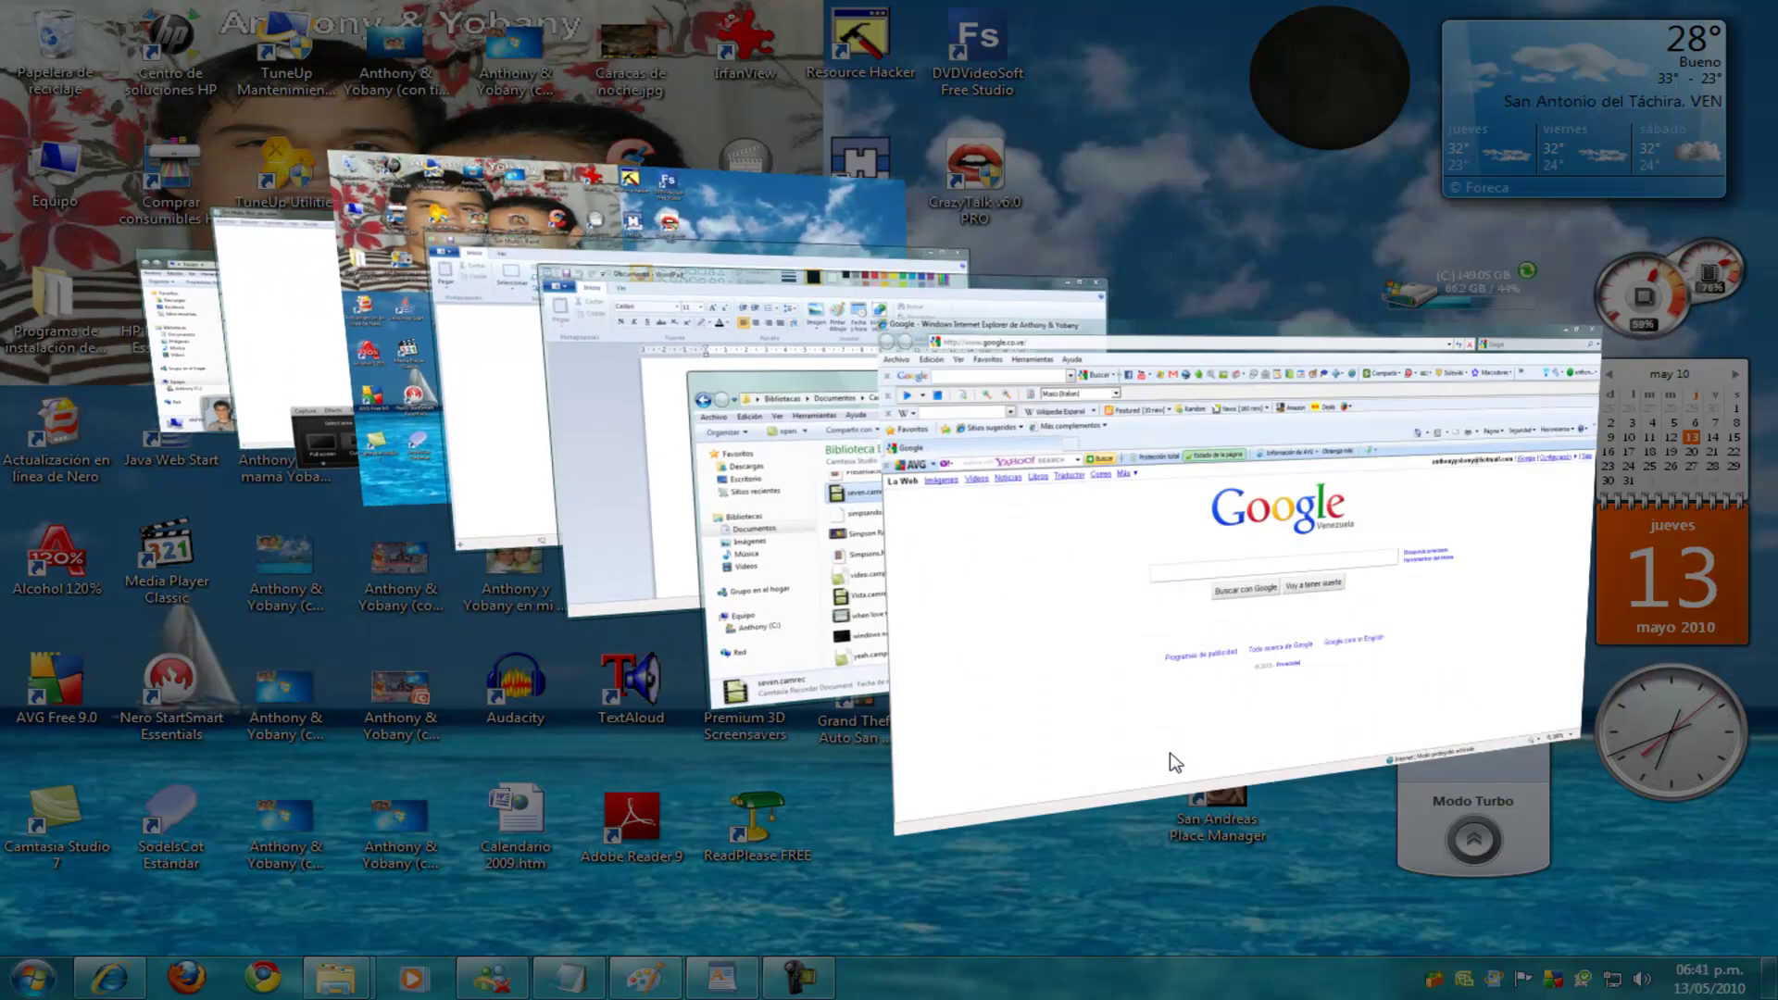
pyautogui.press('super+Tab')
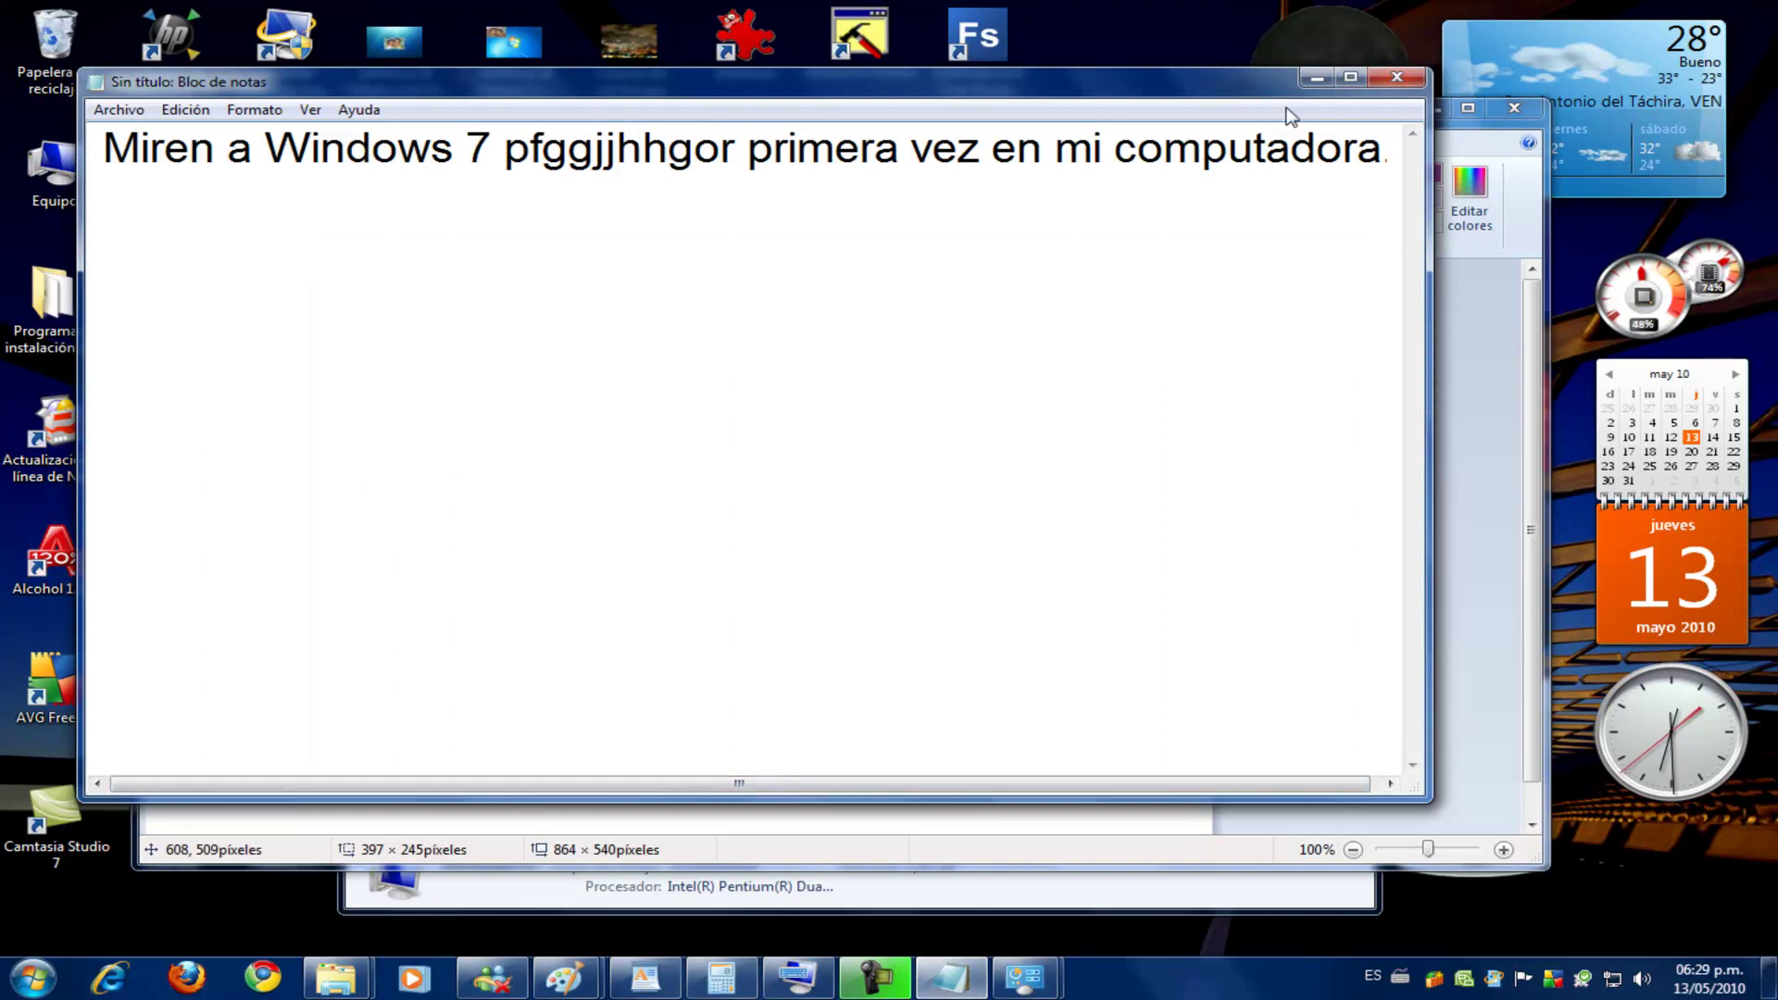
# Select and delete all the existing text in the Bloc de notas document
pyautogui.rightClick(1271, 157)
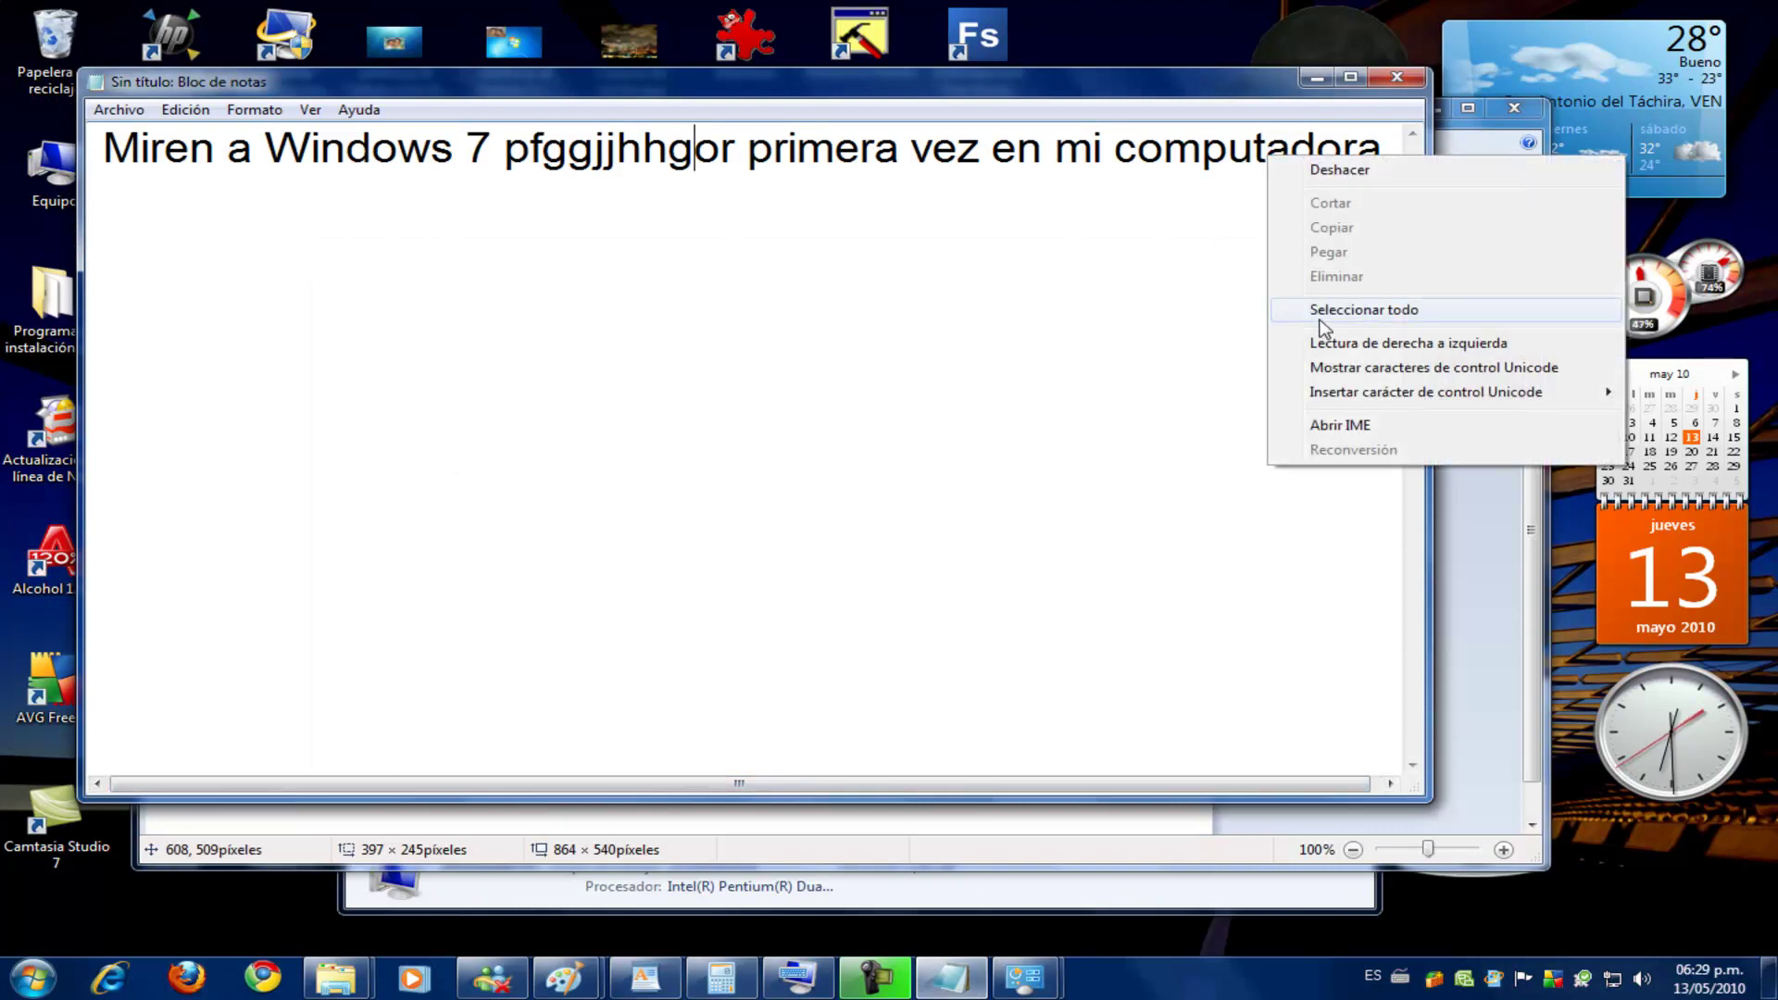
pyautogui.click(1320, 315)
pyautogui.press('Delete')
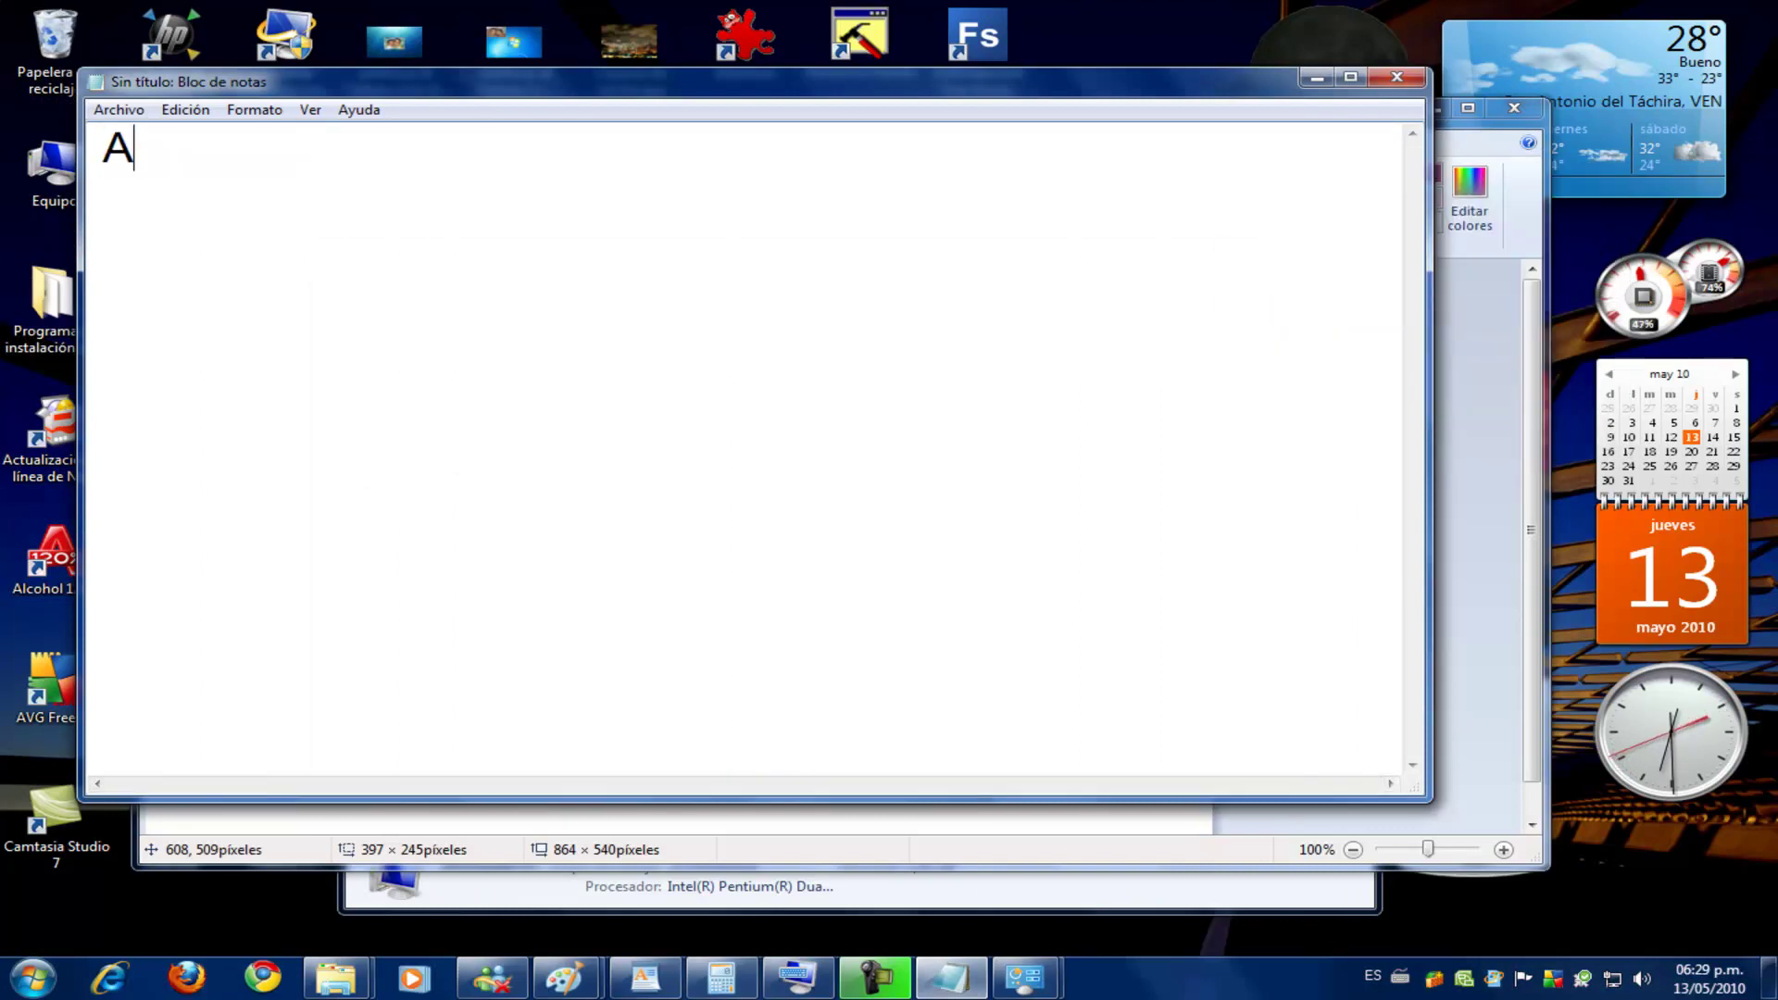